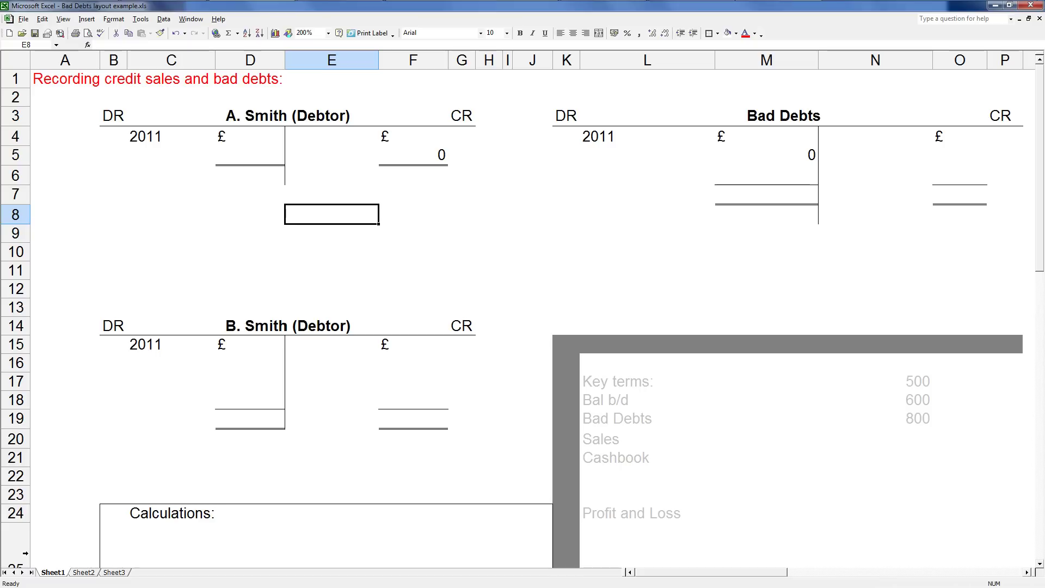
{"action": "left_click", "coordinate": [97, 199]}
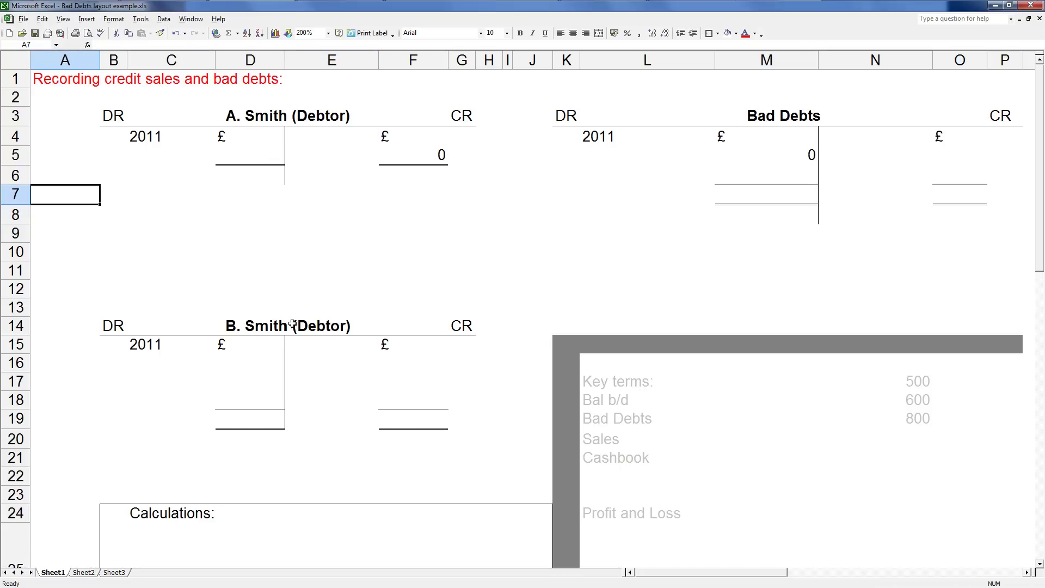
{"action": "left_click", "coordinate": [792, 135]}
{"action": "left_click_drag", "start_coordinate": [683, 574], "coordinate": [580, 584]}
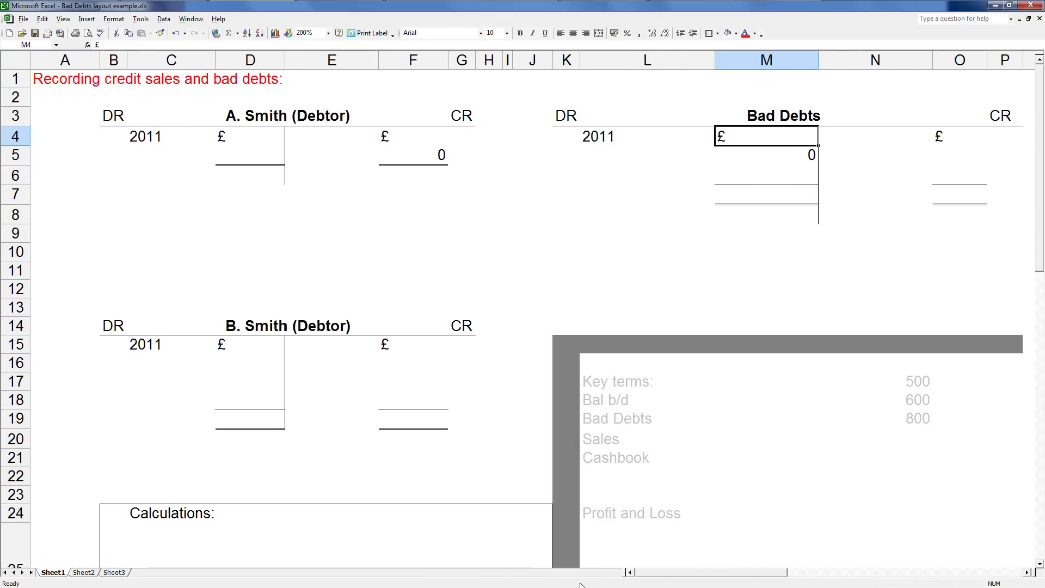
{"action": "left_click", "coordinate": [243, 222]}
{"action": "left_click", "coordinate": [152, 157]}
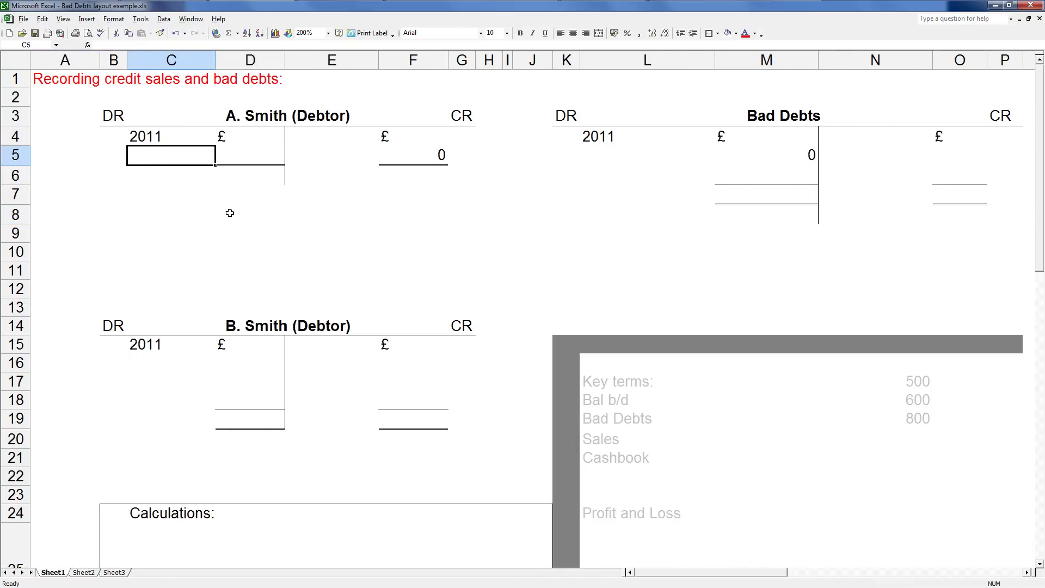
{"action": "left_click", "coordinate": [321, 200]}
{"action": "left_click", "coordinate": [445, 200]}
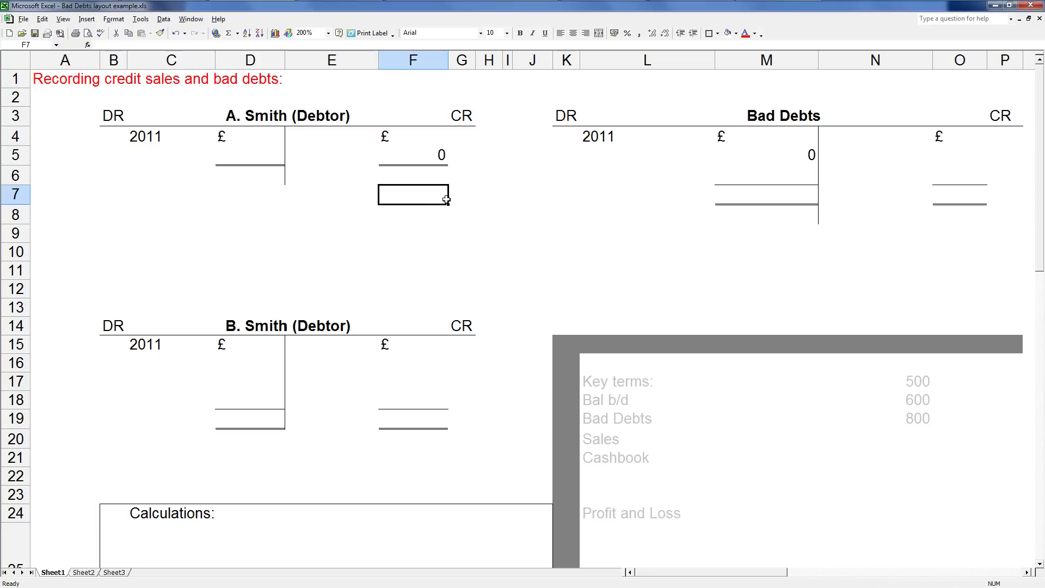
{"action": "left_click", "coordinate": [478, 200]}
{"action": "left_click", "coordinate": [162, 206]}
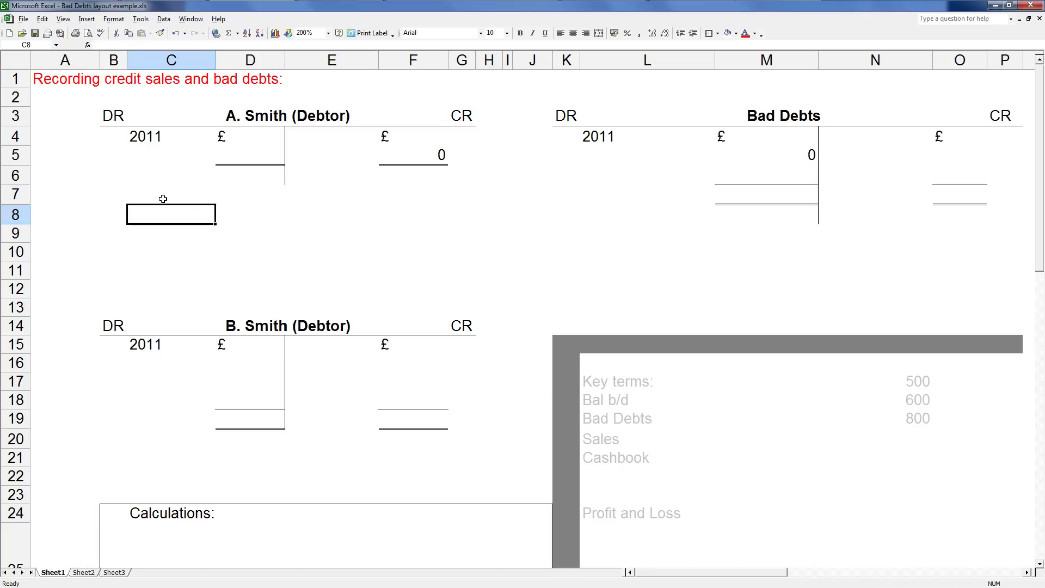
{"action": "left_click", "coordinate": [163, 198]}
{"action": "left_click", "coordinate": [251, 118]}
Enter "Bal b/d" in C5 of the first debtor's account and link D5 to the 500 in N17.
{"action": "left_click", "coordinate": [139, 155]}
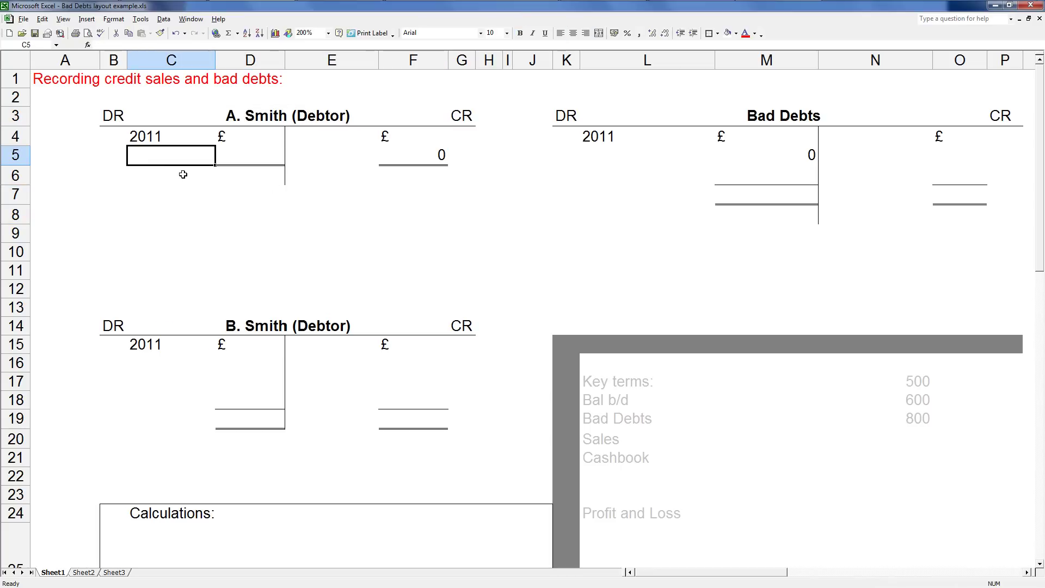
{"action": "type", "text": "B"}
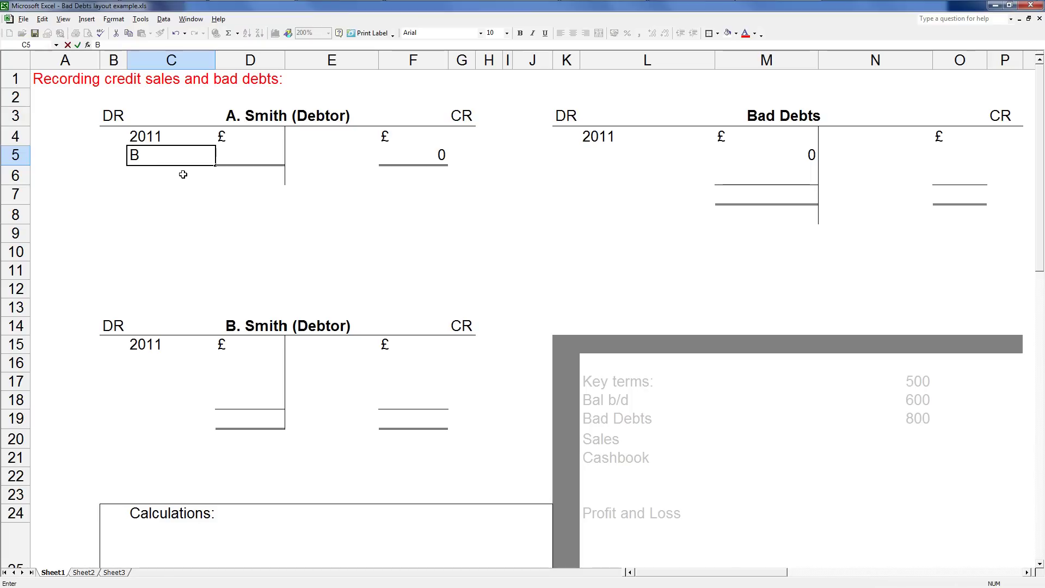
{"action": "type", "text": "al b/d"}
{"action": "key", "text": "Tab"}
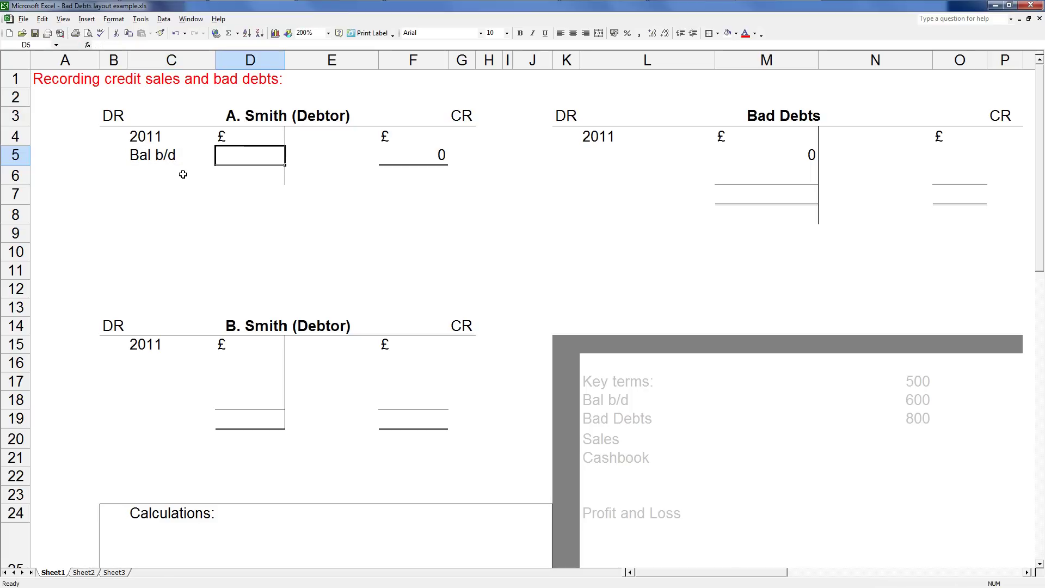
{"action": "type", "text": "="}
{"action": "left_click", "coordinate": [851, 383]}
{"action": "key", "text": "Return"}
{"action": "left_click", "coordinate": [410, 241]}
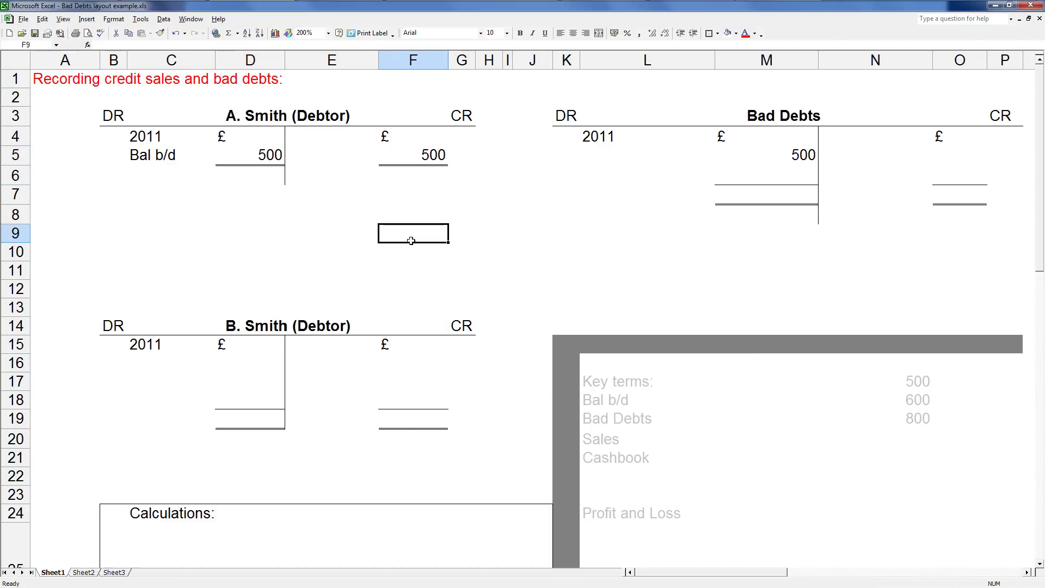
Clear the credit amount in F5 of the first debtor's account.
{"action": "left_click", "coordinate": [406, 158]}
{"action": "key", "text": "Delete"}
{"action": "left_click", "coordinate": [426, 198]}
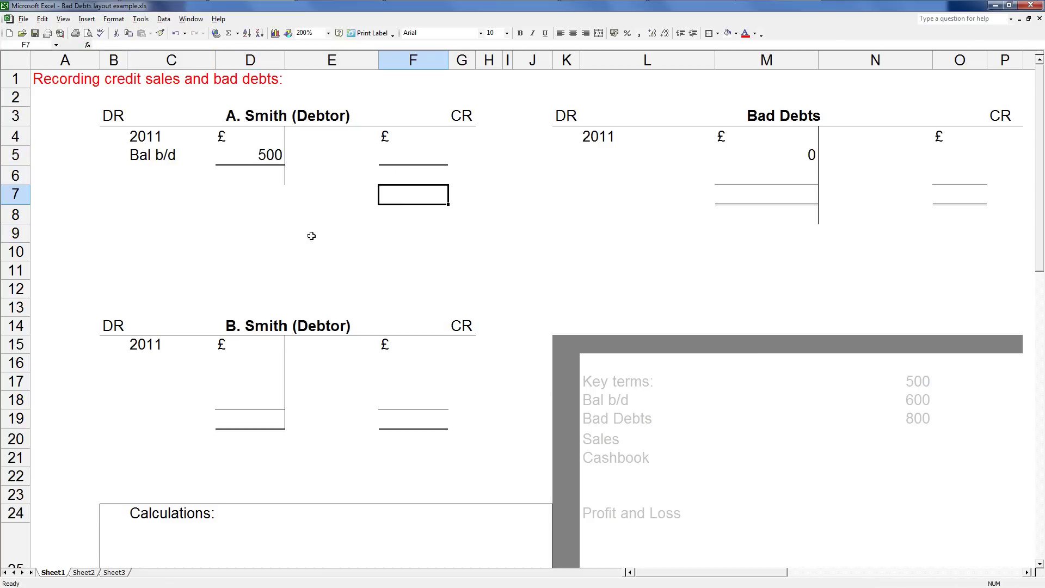
{"action": "left_click", "coordinate": [210, 214]}
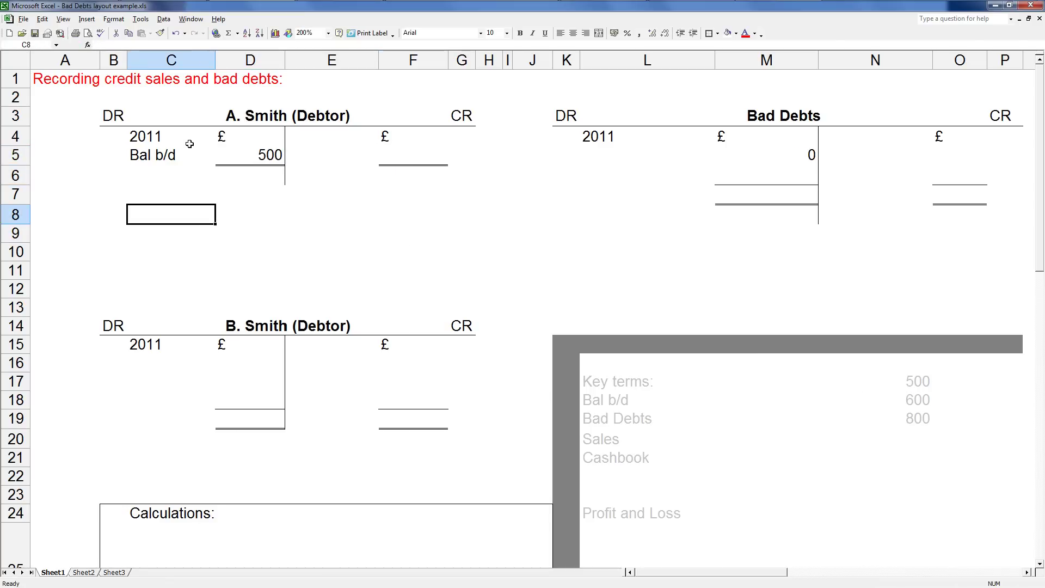
{"action": "left_click", "coordinate": [171, 156]}
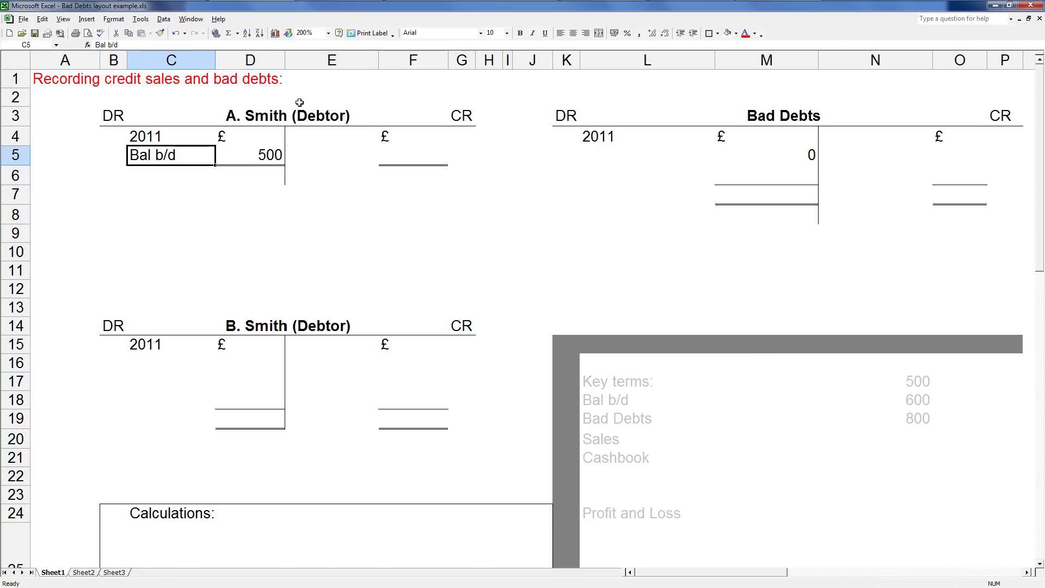
{"action": "left_click", "coordinate": [265, 156]}
{"action": "left_click", "coordinate": [252, 126]}
{"action": "left_click", "coordinate": [263, 215]}
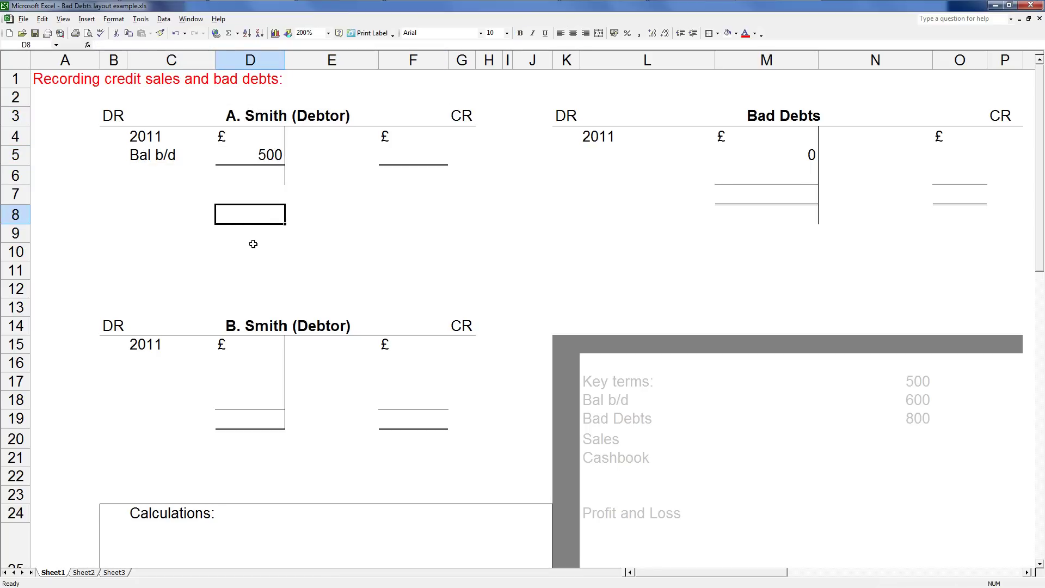
{"action": "left_click", "coordinate": [156, 155]}
{"action": "left_click", "coordinate": [198, 217]}
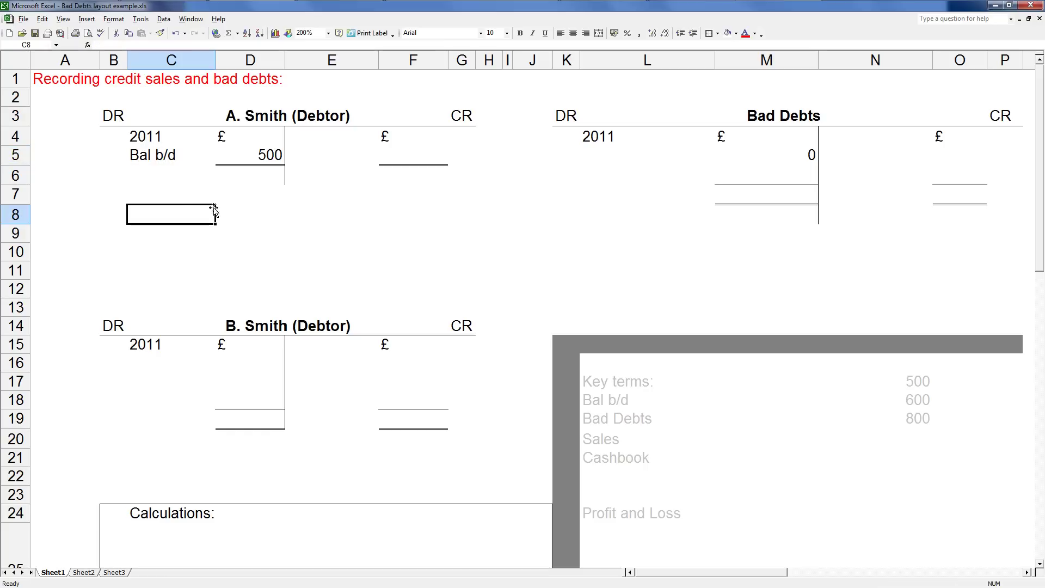
{"action": "left_click", "coordinate": [186, 181]}
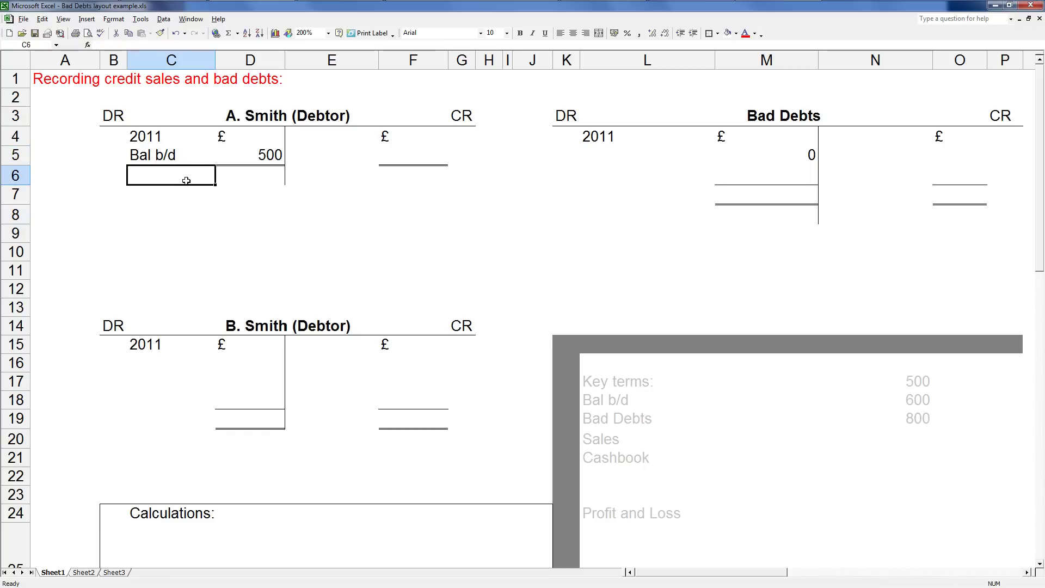
{"action": "left_click", "coordinate": [189, 196]}
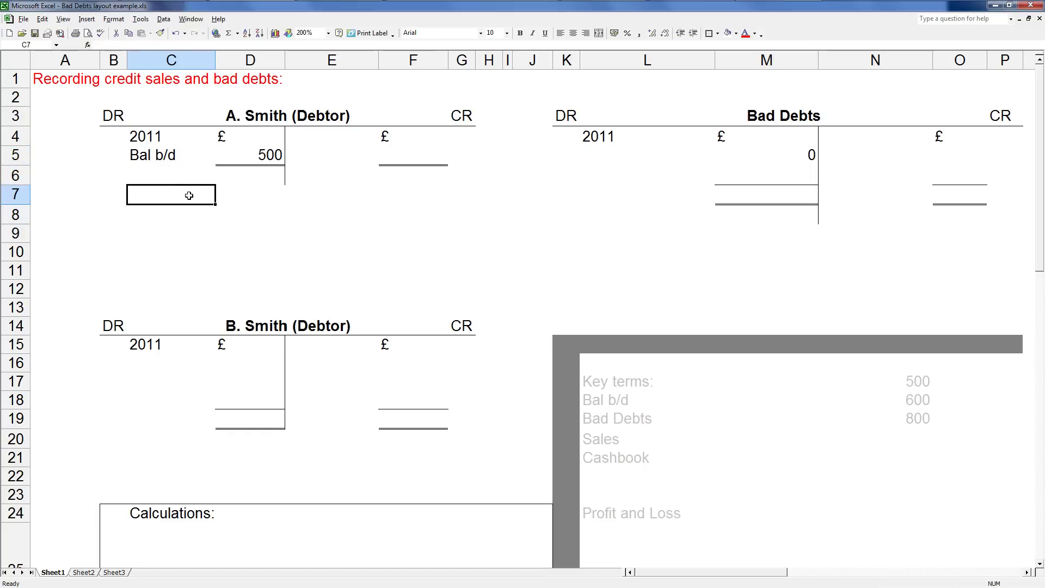
{"action": "left_click", "coordinate": [249, 218]}
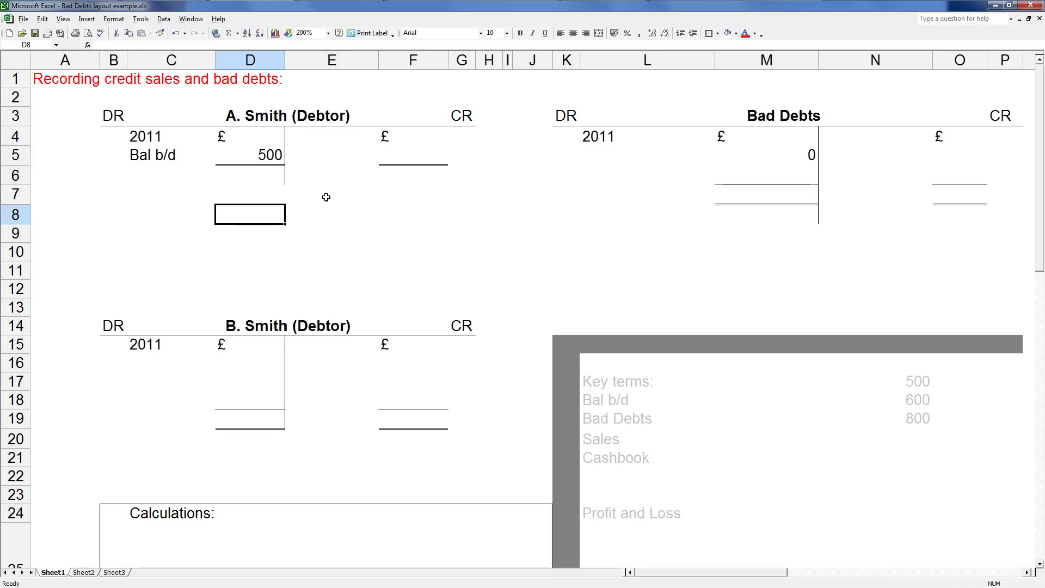
{"action": "left_click", "coordinate": [143, 155]}
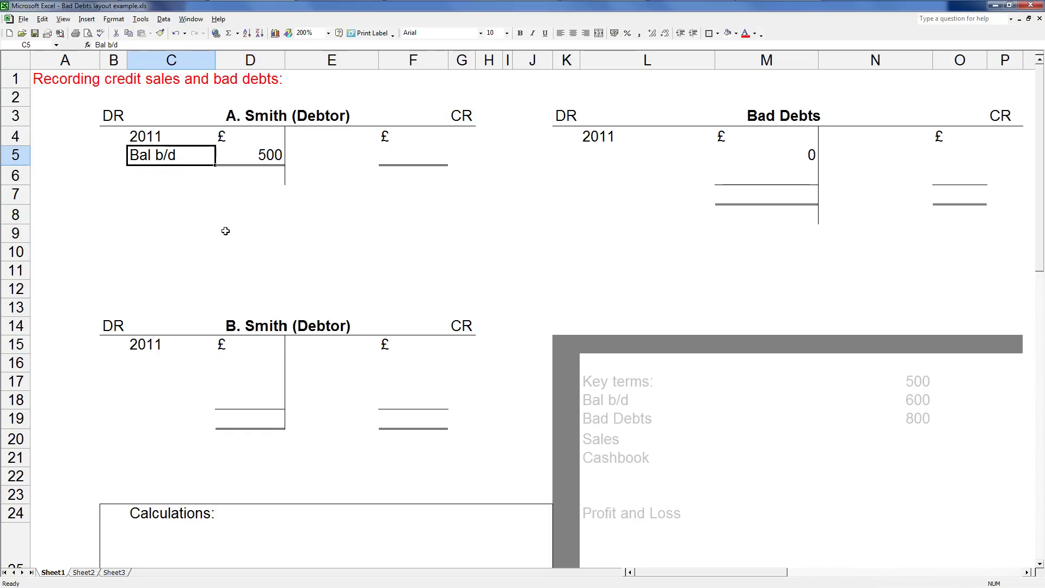
{"action": "left_click", "coordinate": [244, 193]}
Add the notes "…is unable to make payment in full." in C7 and "bad debt for £500" in C8, below the first debtor's account.
{"action": "left_click", "coordinate": [148, 201]}
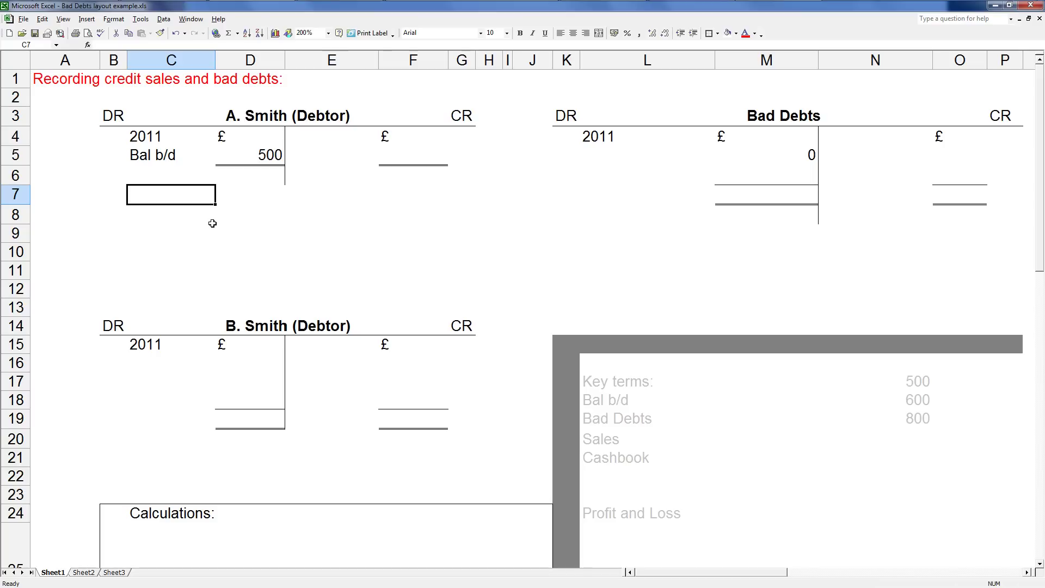
{"action": "type", "text": ".."}
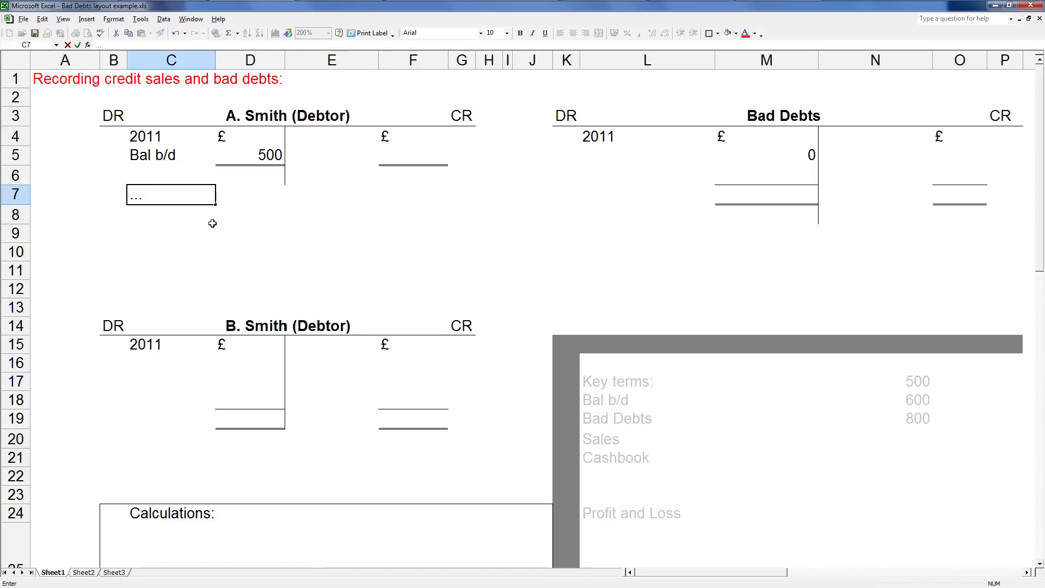
{"action": "type", "text": "is unable to make payme"}
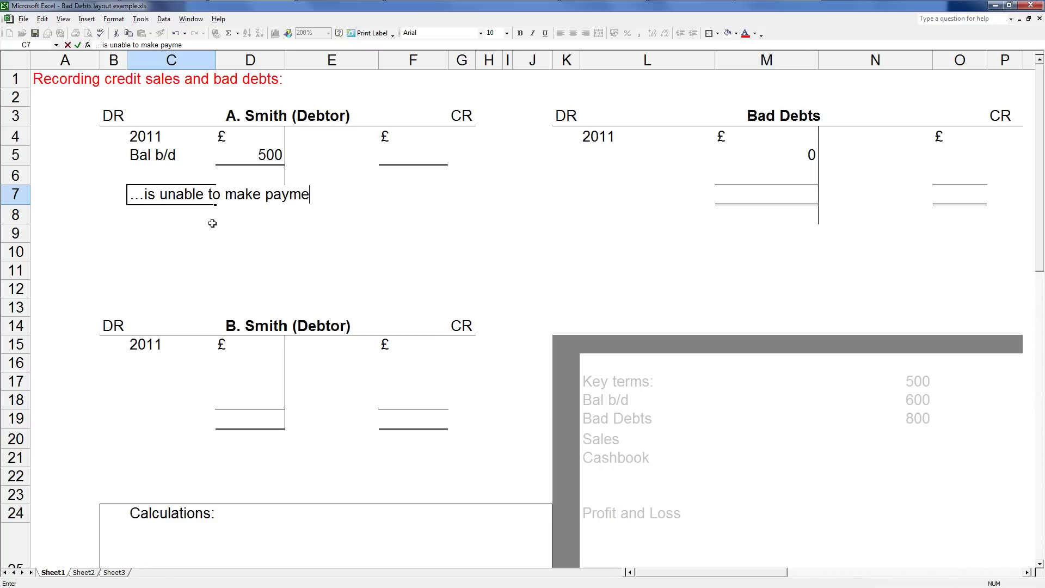
{"action": "type", "text": "nt in full."}
{"action": "key", "text": "Return"}
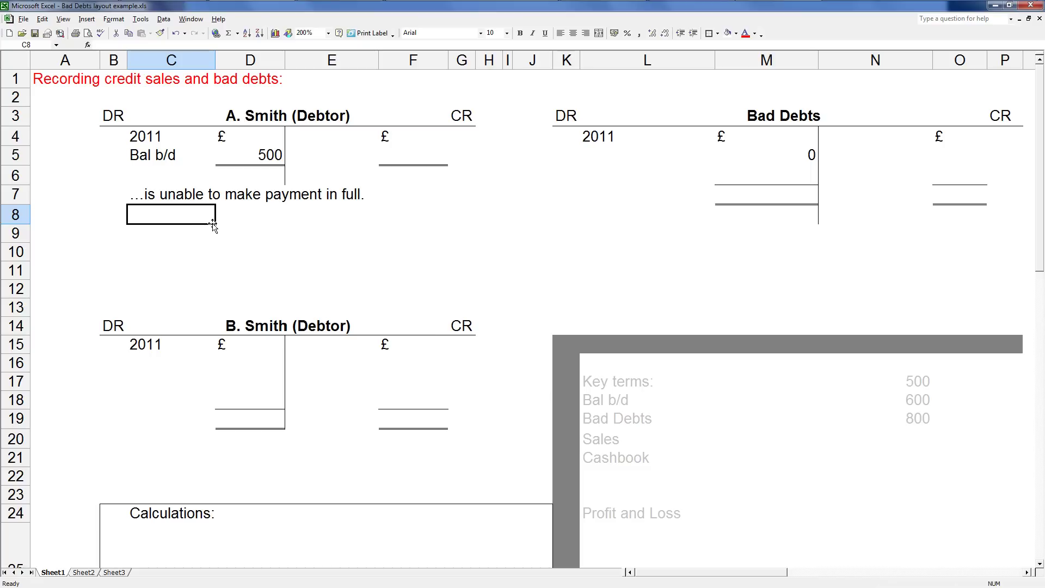
{"action": "type", "text": "ba"}
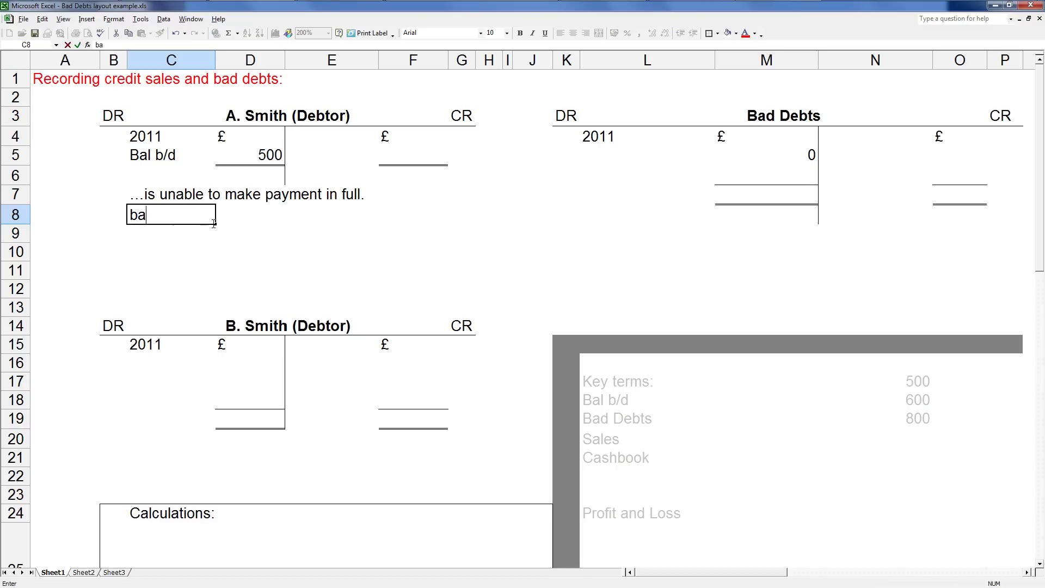
{"action": "type", "text": "d debt for £500"}
{"action": "key", "text": "Return"}
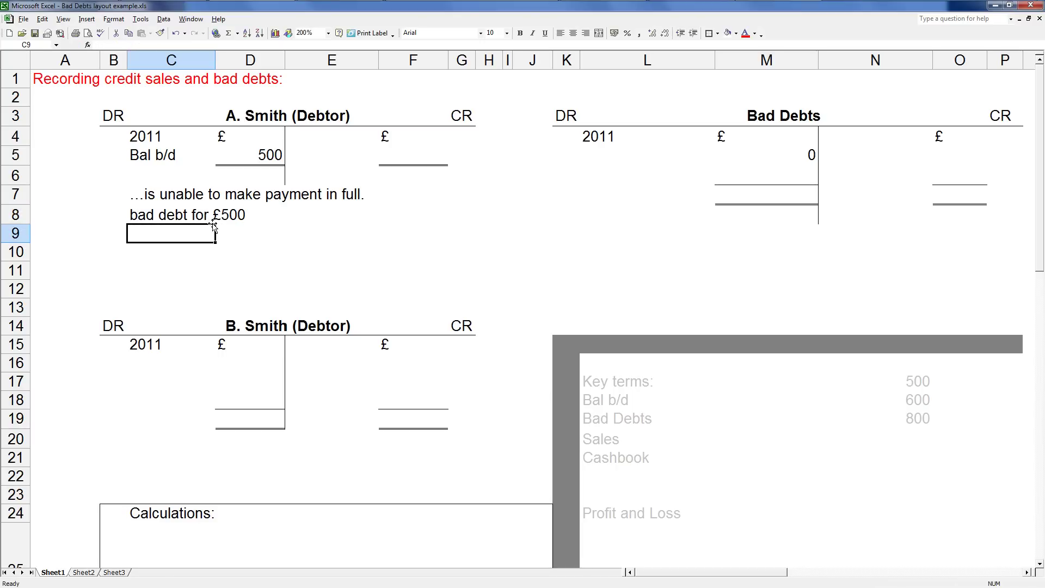
{"action": "left_click", "coordinate": [241, 213]}
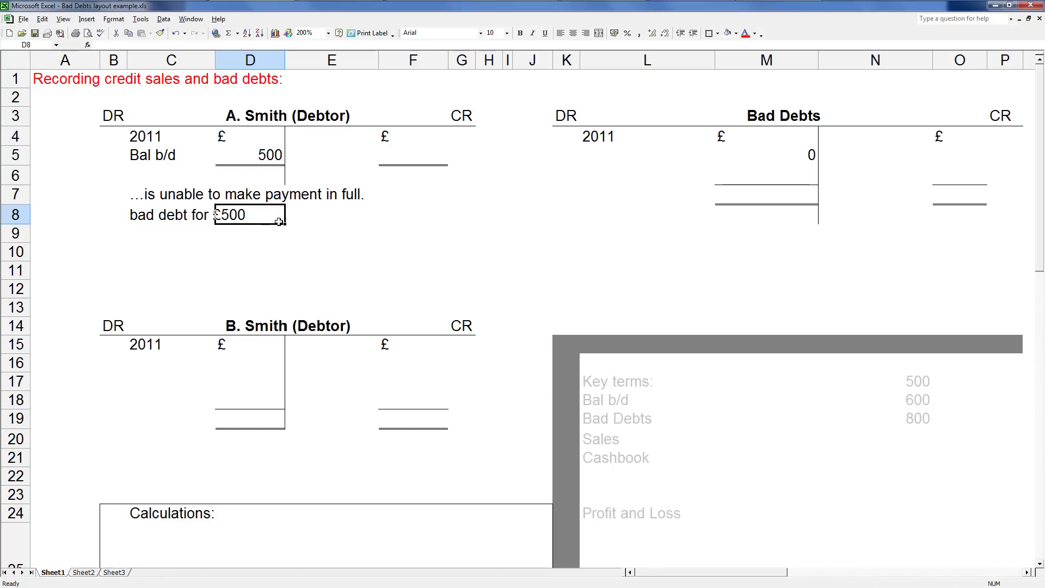
{"action": "left_click", "coordinate": [300, 215]}
{"action": "left_click", "coordinate": [234, 219]}
{"action": "left_click", "coordinate": [305, 217]}
{"action": "left_click", "coordinate": [220, 221]}
{"action": "left_click", "coordinate": [246, 162]}
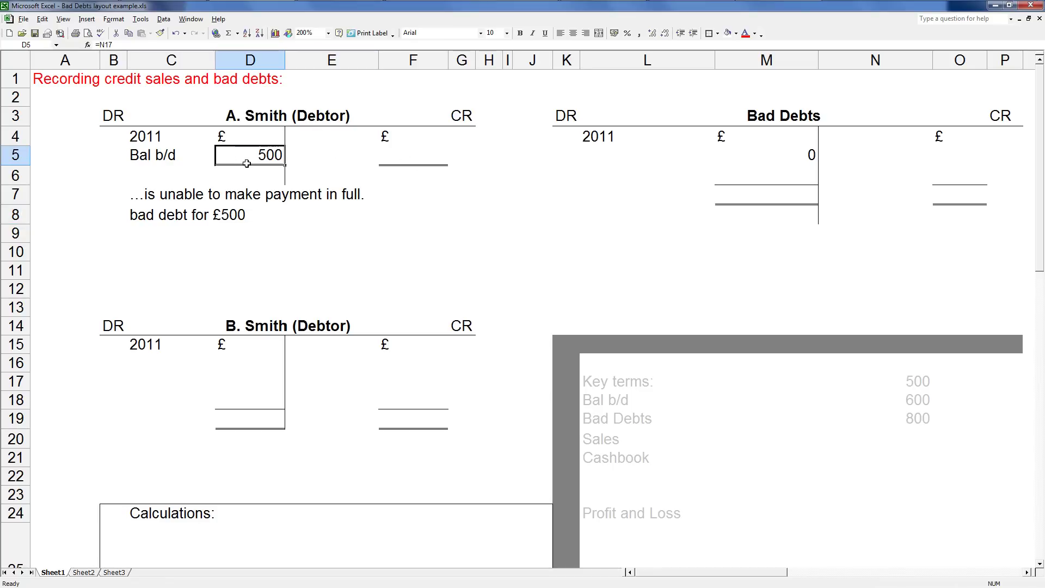
{"action": "left_click_drag", "start_coordinate": [312, 134], "coordinate": [426, 154]}
{"action": "left_click", "coordinate": [423, 211]}
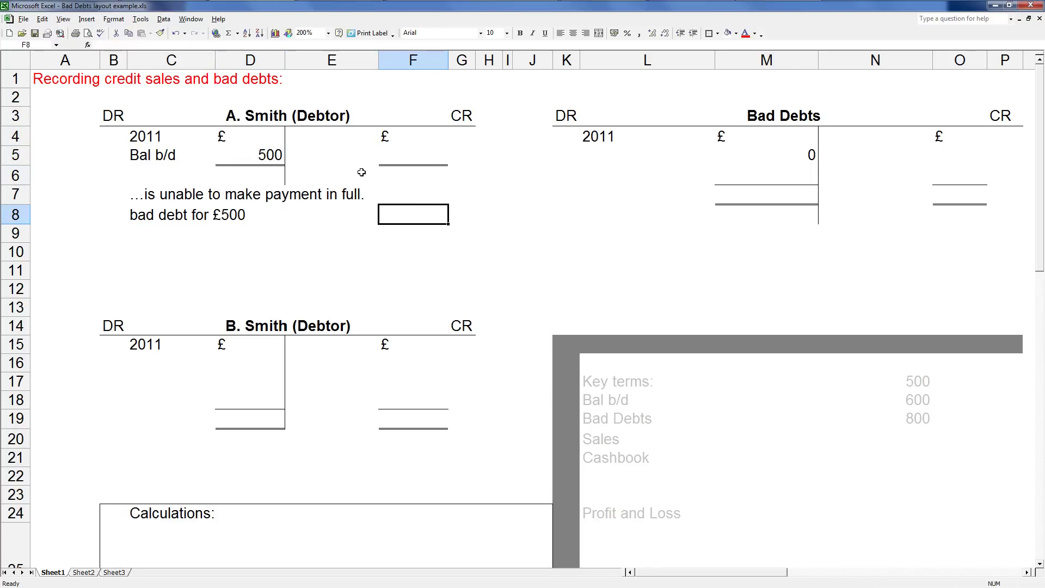
{"action": "left_click", "coordinate": [351, 159]}
Enter the credit amount in F5 of the first debtor's account as the formula =D5.
{"action": "left_click", "coordinate": [400, 159]}
{"action": "type", "text": "="}
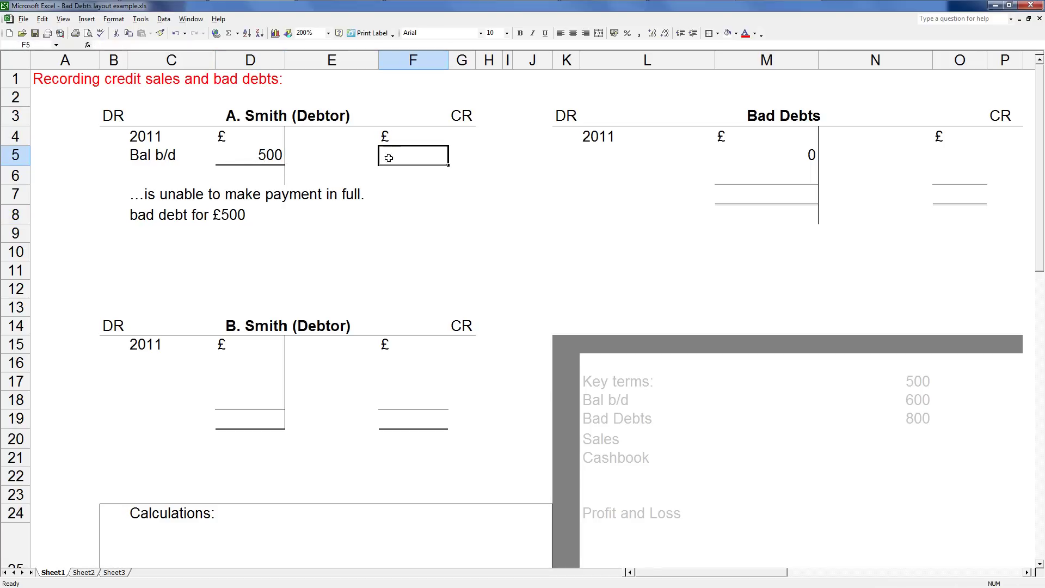
{"action": "left_click", "coordinate": [275, 158]}
{"action": "left_click", "coordinate": [553, 255]}
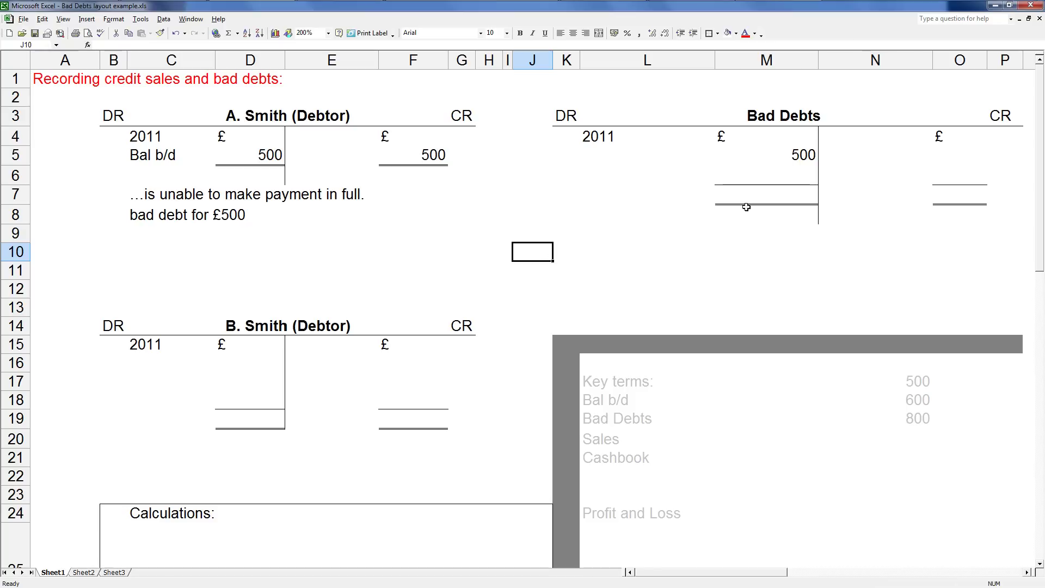
Clear the debit amount in M5 of the Bad Debts account.
{"action": "left_click", "coordinate": [803, 156]}
{"action": "key", "text": "Delete"}
{"action": "left_click", "coordinate": [704, 214]}
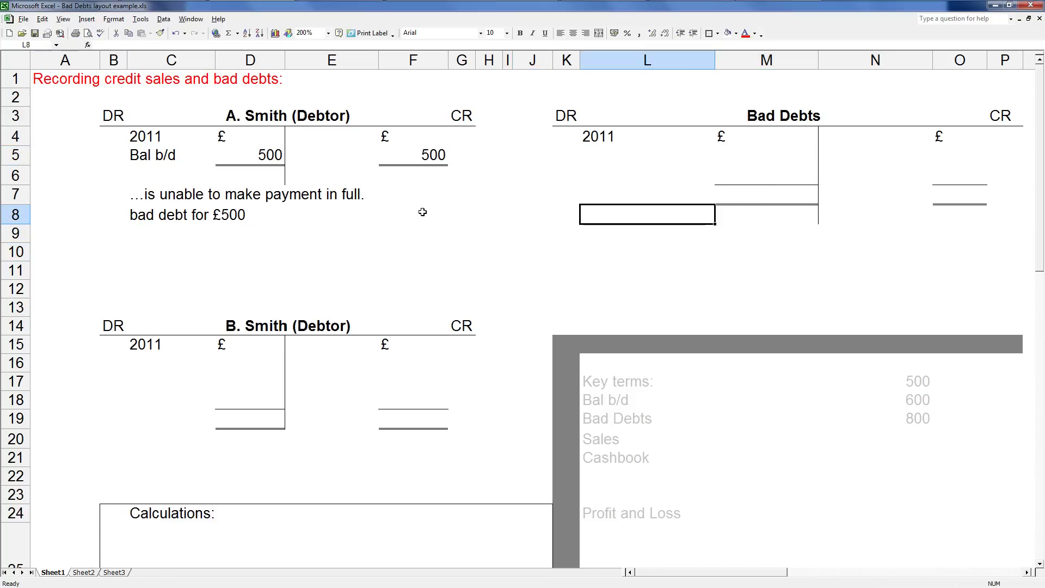
Label the first debtor's credit entry in E5 by linking it to the Bad Debts account heading with =L3.
{"action": "left_click", "coordinate": [340, 157]}
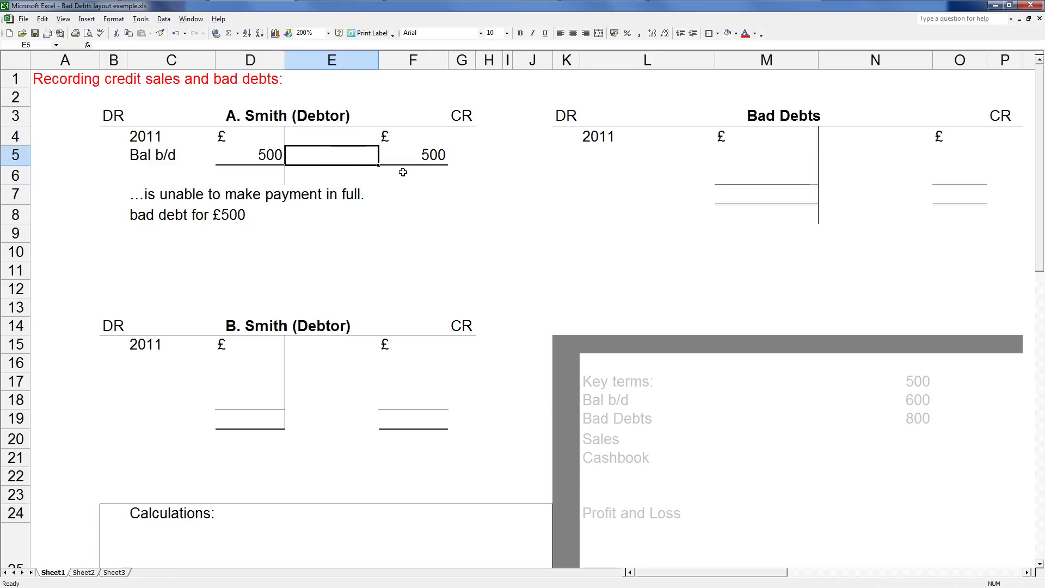
{"action": "type", "text": "="}
{"action": "left_click", "coordinate": [737, 113]}
{"action": "key", "text": "Return"}
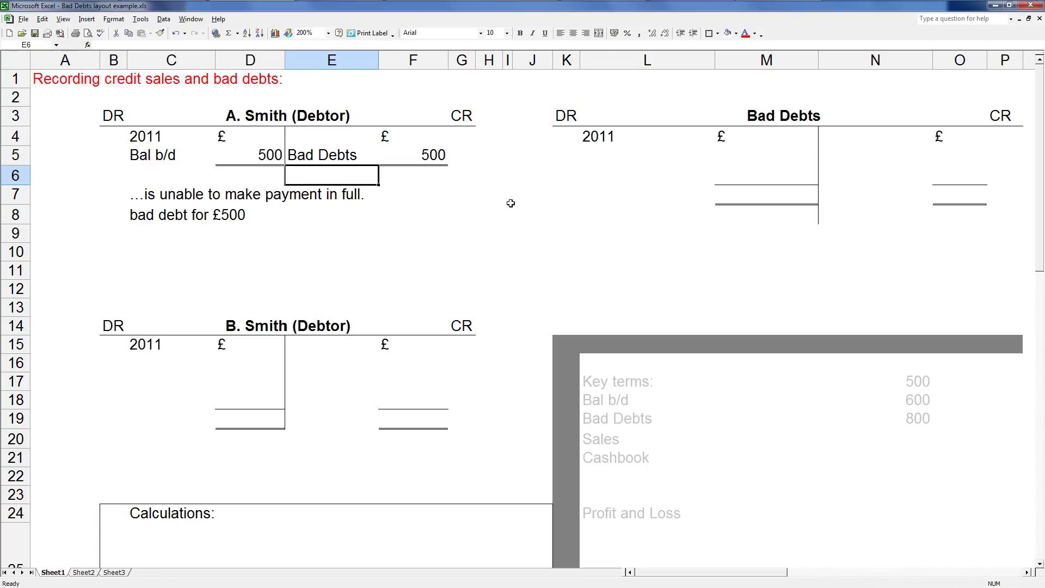
{"action": "left_click", "coordinate": [473, 202]}
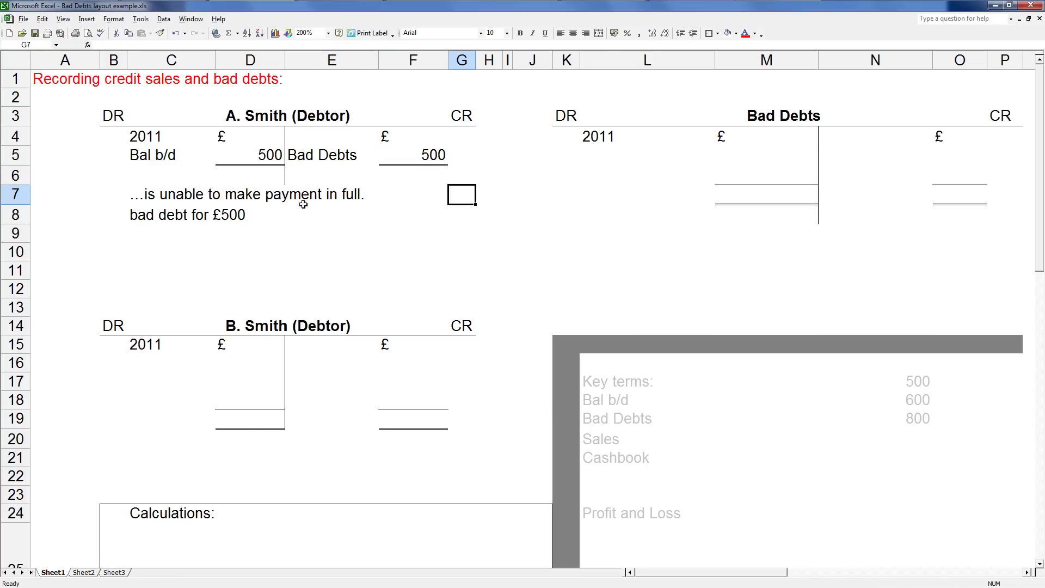
{"action": "left_click", "coordinate": [410, 157]}
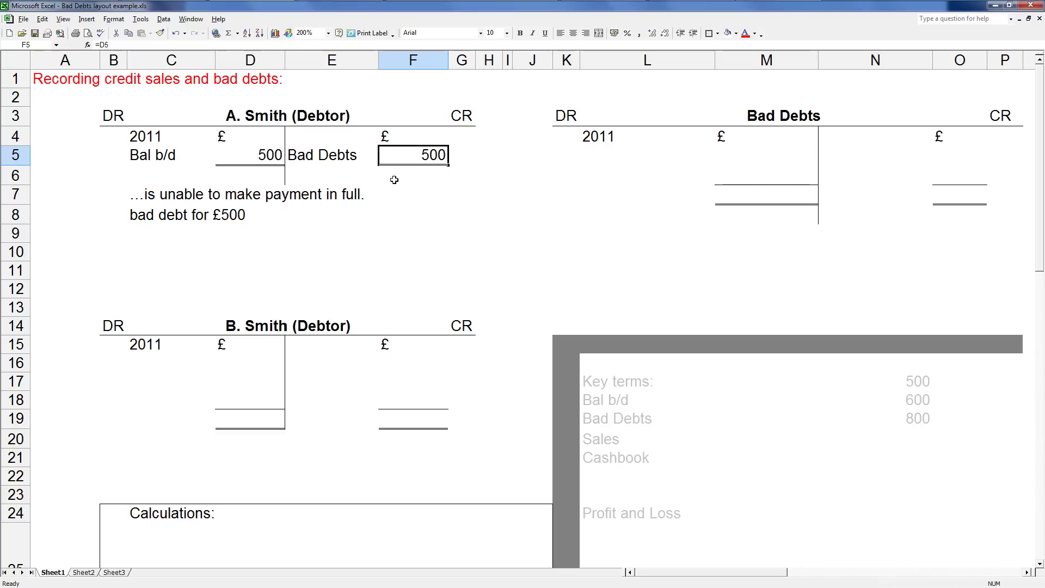
{"action": "left_click", "coordinate": [361, 177]}
{"action": "left_click", "coordinate": [325, 157]}
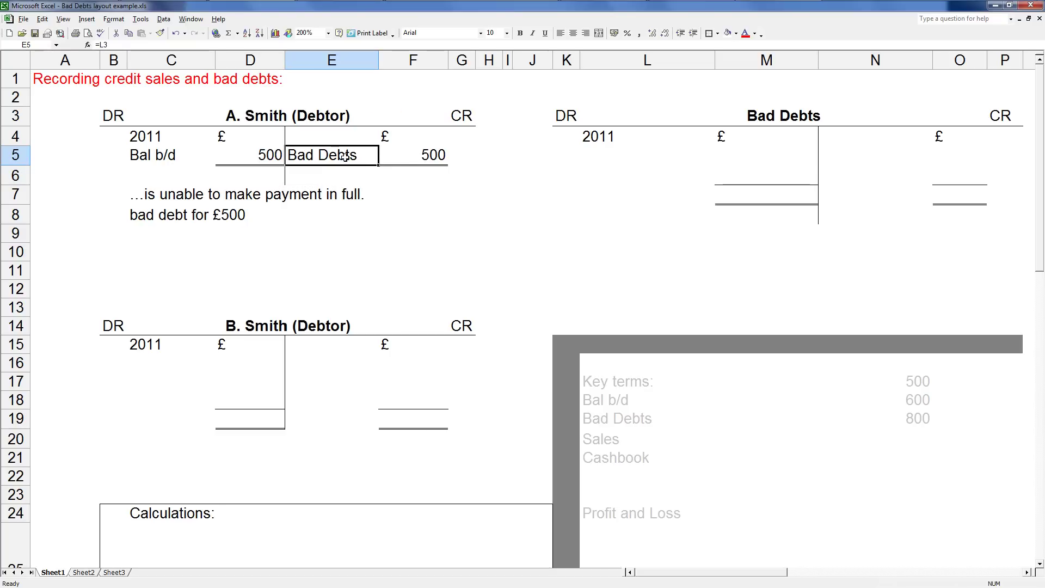
Enter the debit amount in M5 of the Bad Debts account as the formula =F5, linking it to the first debtor's credit.
{"action": "left_click", "coordinate": [363, 187]}
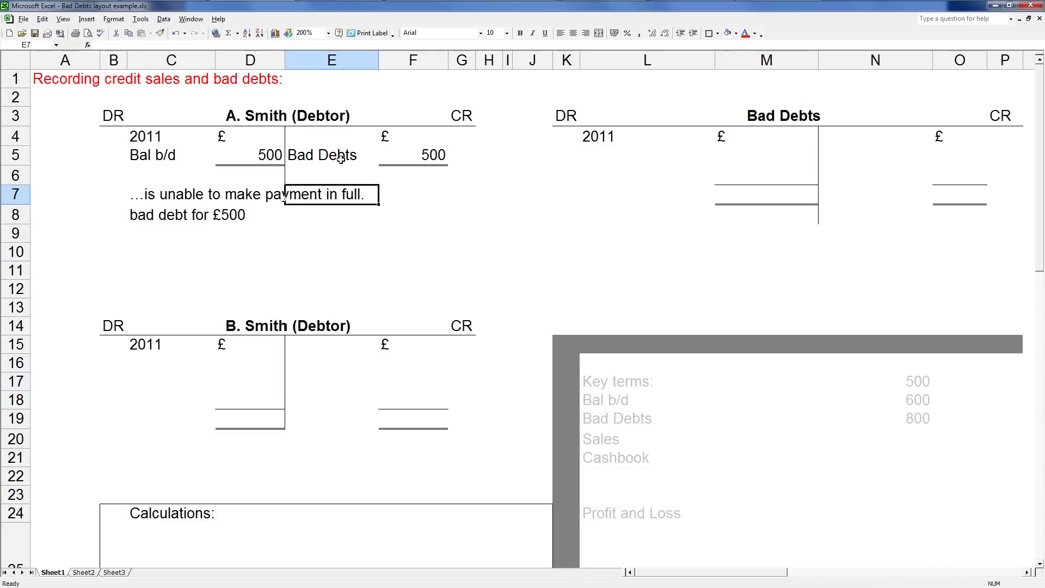
{"action": "left_click", "coordinate": [720, 155]}
{"action": "type", "text": "="}
{"action": "left_click", "coordinate": [402, 155]}
{"action": "key", "text": "Return"}
Label the Bad Debts account's debit entry in L5 by linking it to the first debtor's account heading.
{"action": "left_click", "coordinate": [602, 156]}
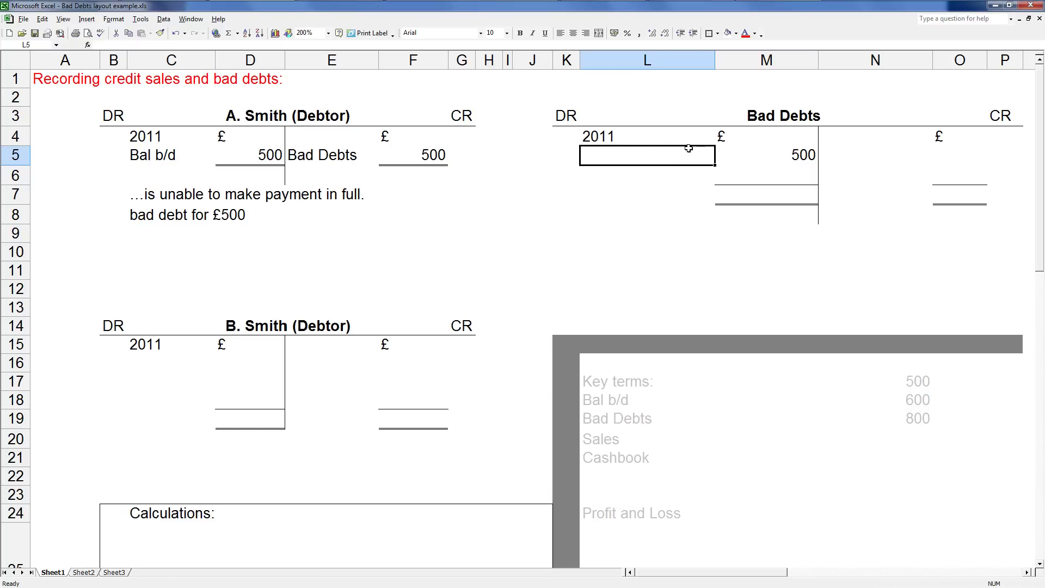
{"action": "type", "text": "="}
{"action": "left_click", "coordinate": [315, 116]}
{"action": "key", "text": "Return"}
{"action": "left_click", "coordinate": [641, 232]}
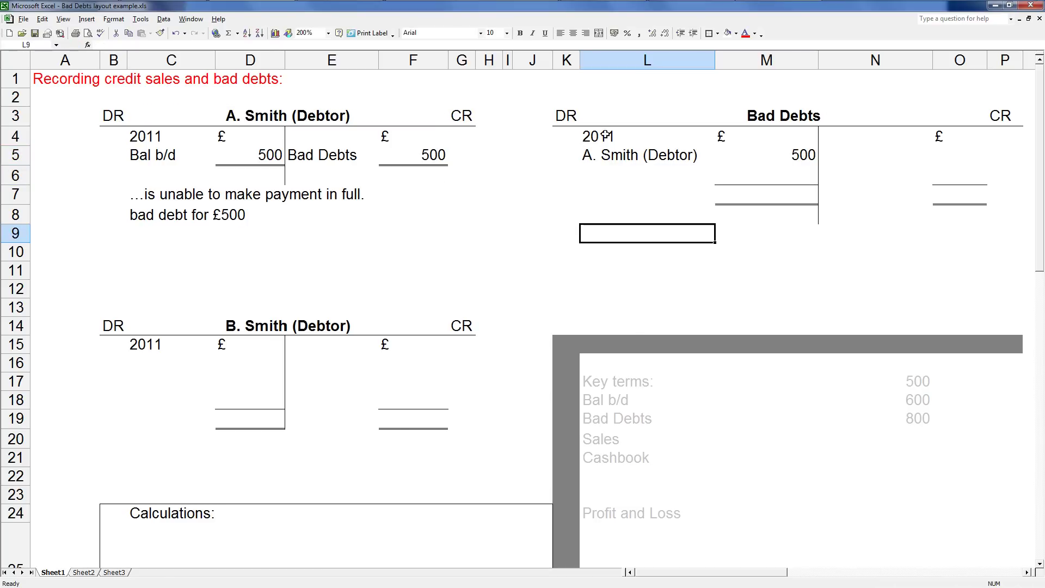
{"action": "left_click", "coordinate": [426, 232]}
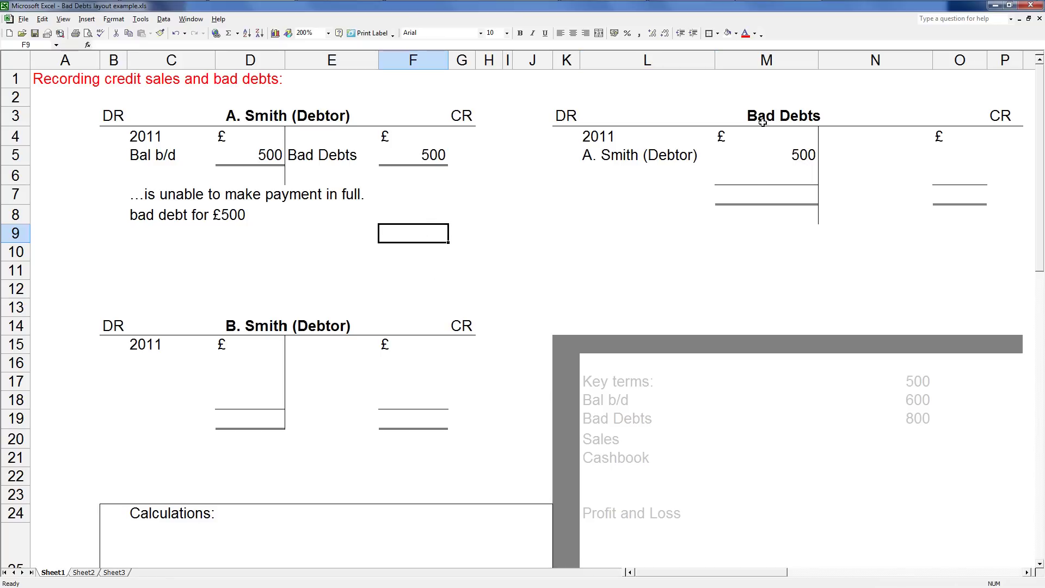
{"action": "left_click", "coordinate": [409, 190]}
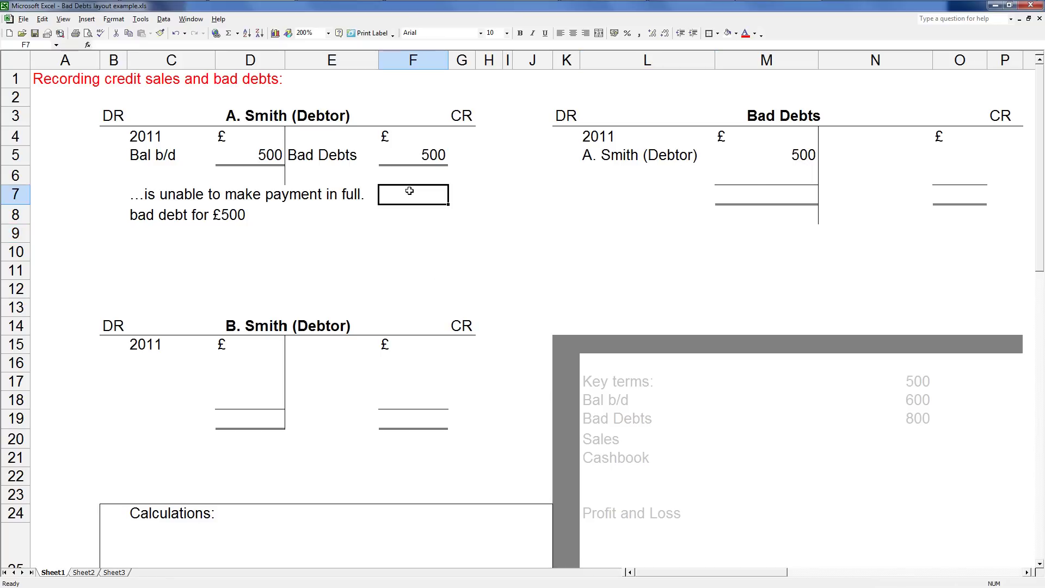
{"action": "left_click", "coordinate": [446, 228]}
{"action": "left_click", "coordinate": [368, 228]}
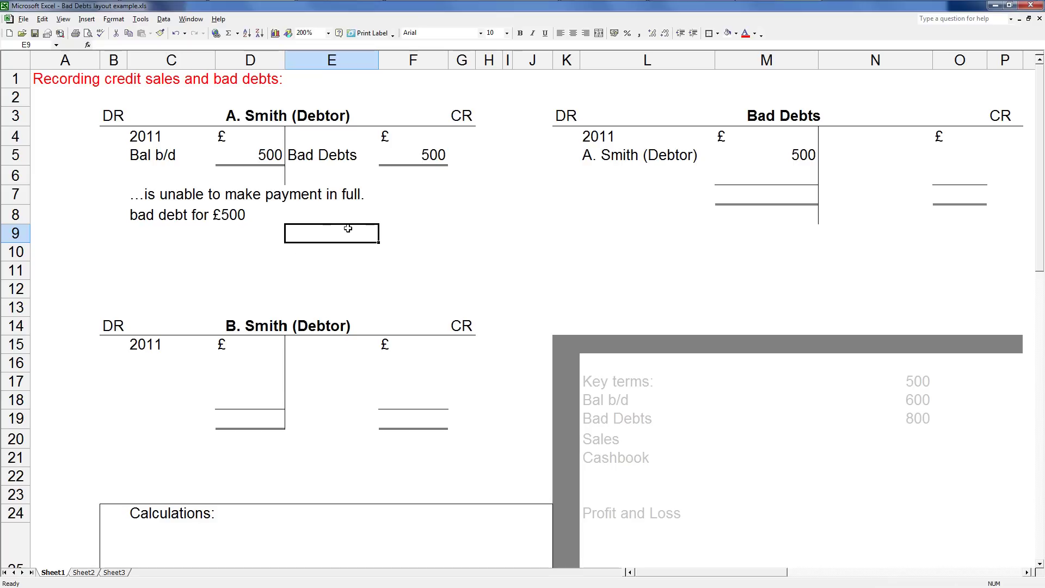
{"action": "left_click", "coordinate": [398, 210]}
{"action": "left_click", "coordinate": [163, 366]}
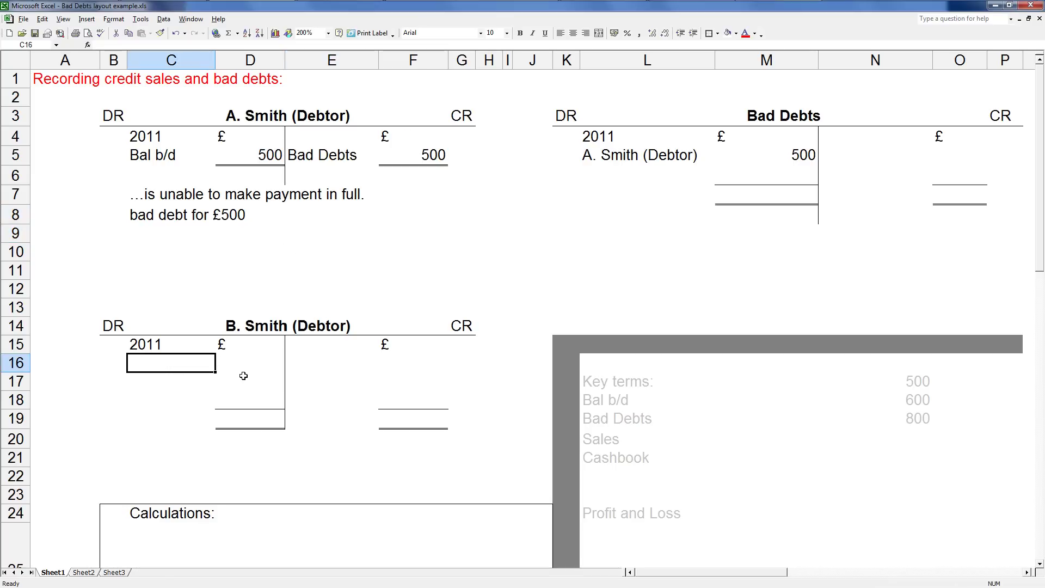
{"action": "left_click_drag", "start_coordinate": [166, 161], "coordinate": [250, 158]}
{"action": "left_click", "coordinate": [232, 305]}
Record the second debtor's debit entry with the label Sales in C16 and the amount 1700 in D16.
{"action": "left_click", "coordinate": [148, 362]}
{"action": "type", "text": "Sales"}
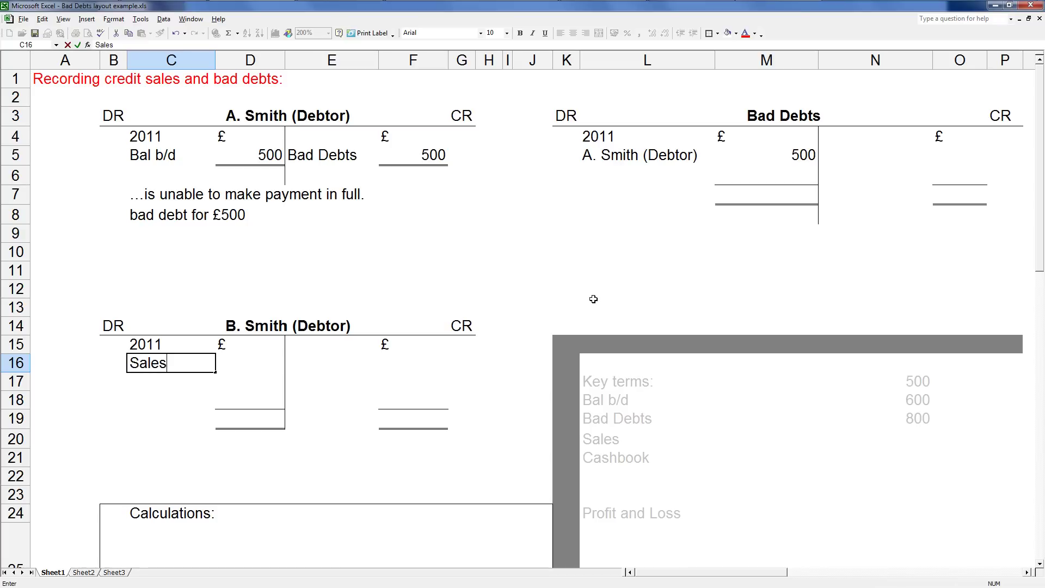
{"action": "key", "text": "Tab"}
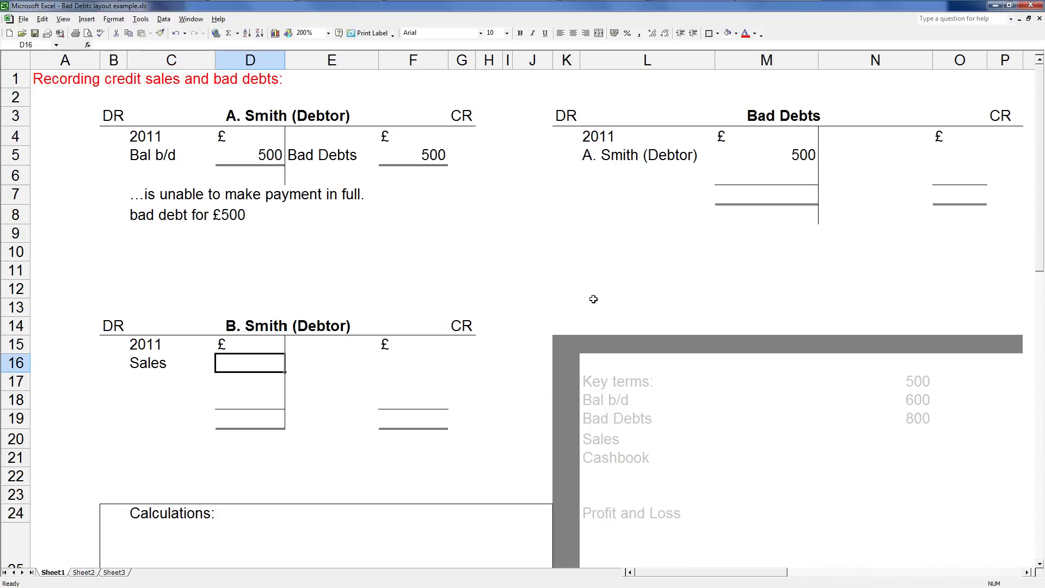
{"action": "type", "text": "1700"}
{"action": "key", "text": "Return"}
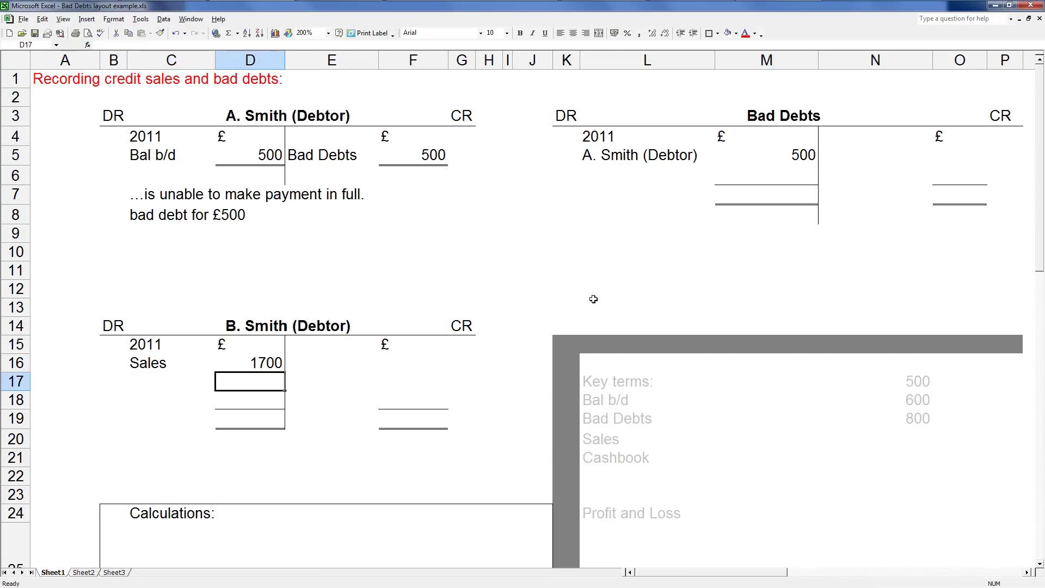
{"action": "left_click", "coordinate": [417, 357]}
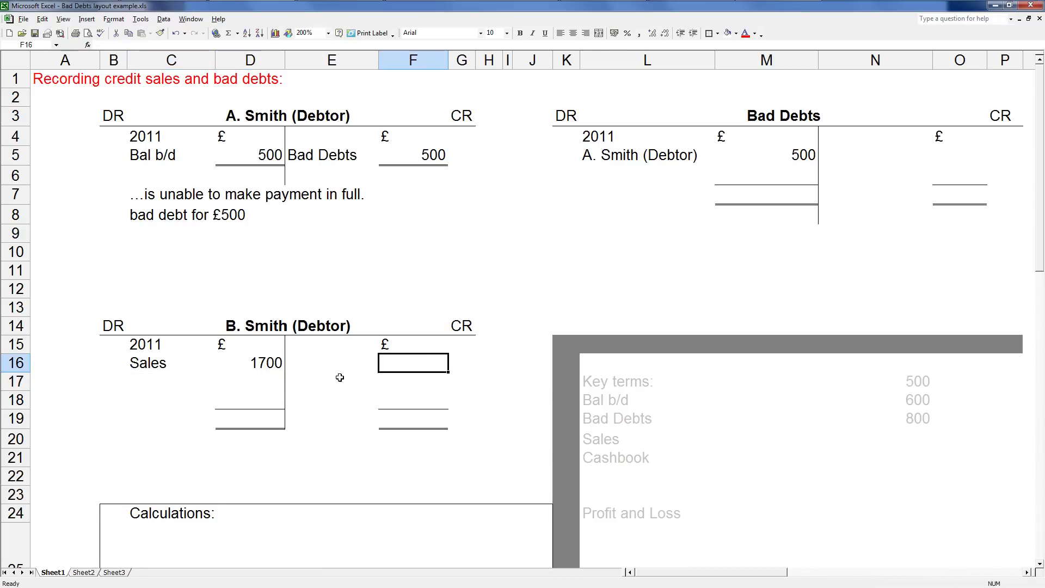
Add the note "…is only able to make payment of £900." in C21, below the second debtor's account.
{"action": "left_click", "coordinate": [165, 454]}
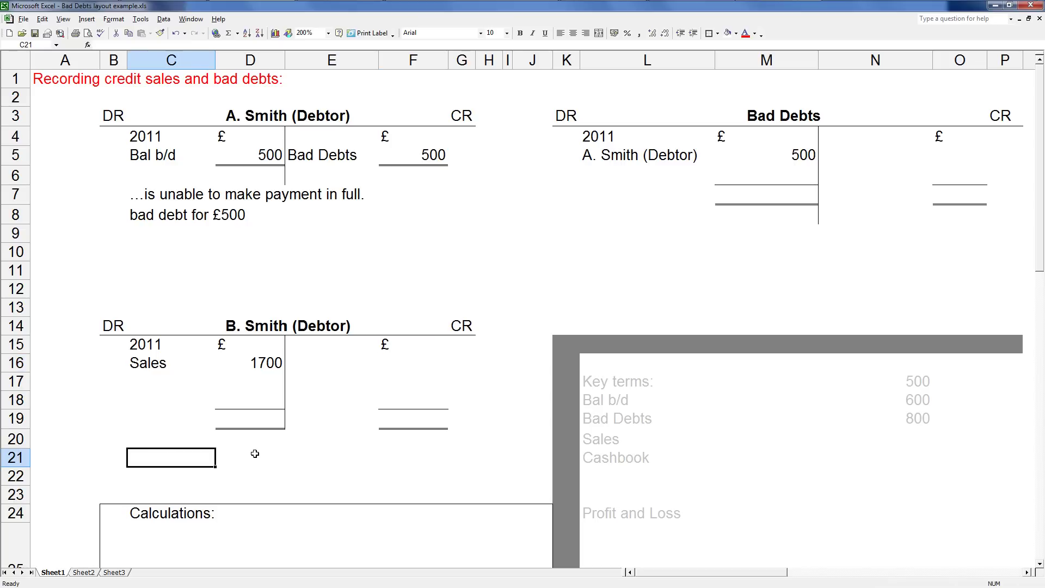
{"action": "type", "text": "."}
{"action": "type", "text": "is"}
{"action": "type", "text": " onl"}
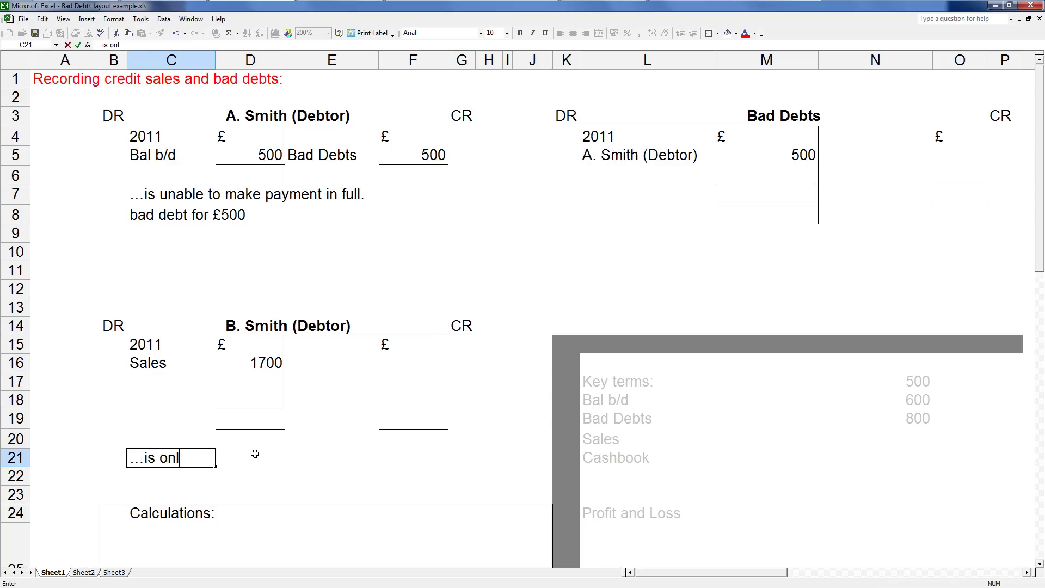
{"action": "type", "text": "y able to make "}
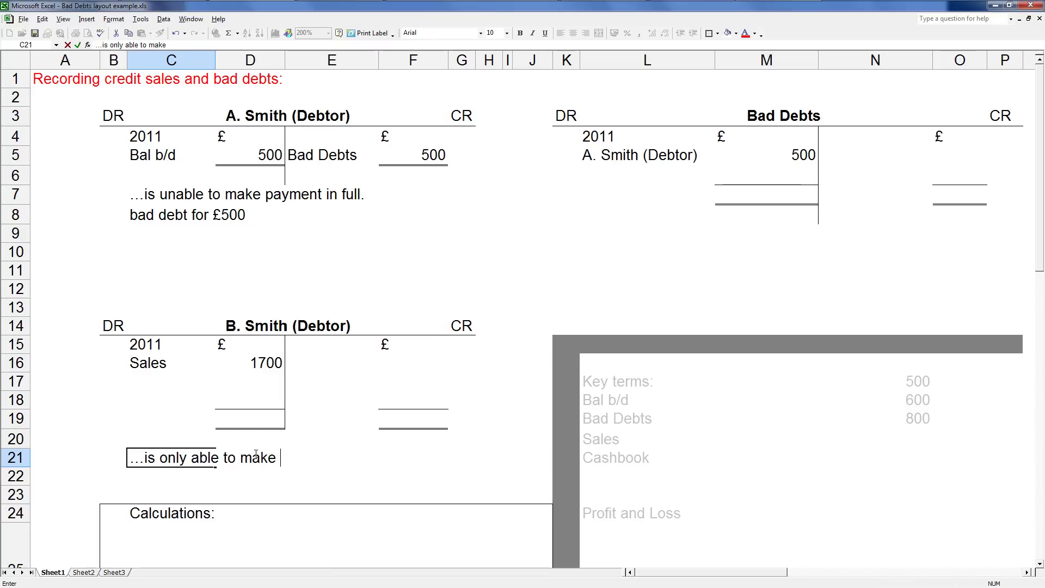
{"action": "type", "text": "payment of £"}
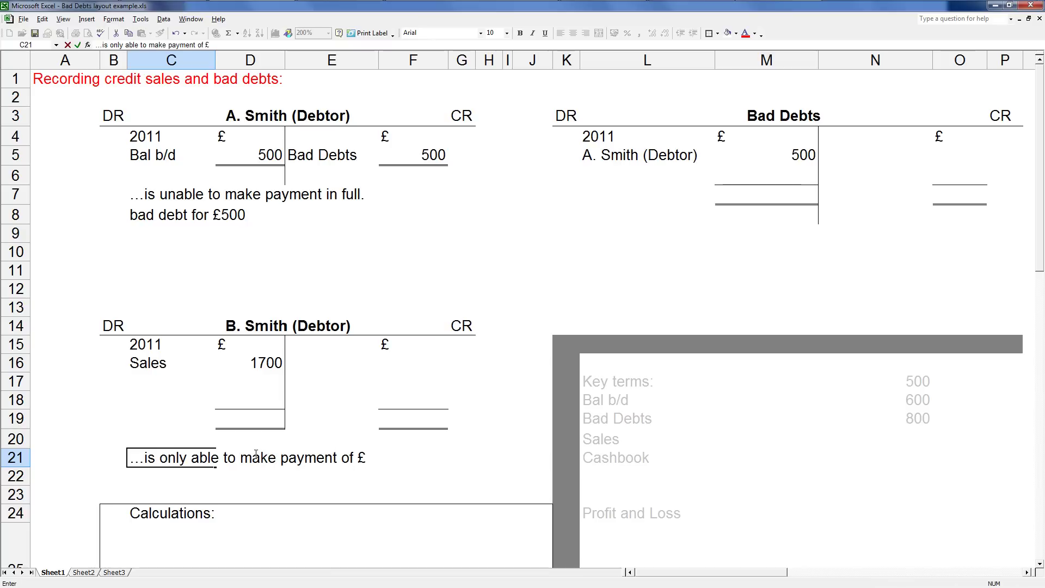
{"action": "type", "text": "900."}
{"action": "key", "text": "Return"}
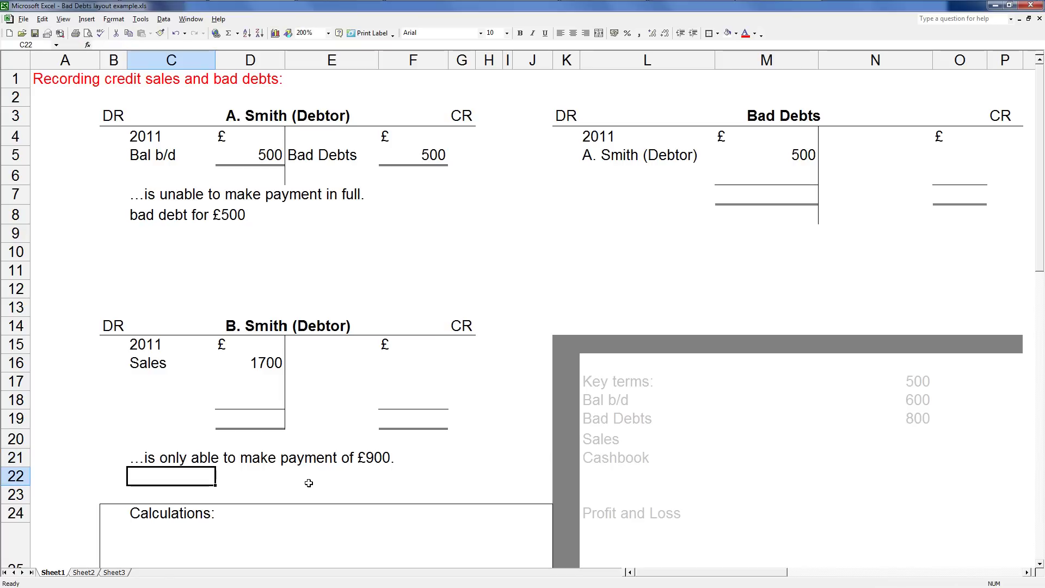
{"action": "left_click", "coordinate": [319, 461]}
{"action": "left_click", "coordinate": [430, 472]}
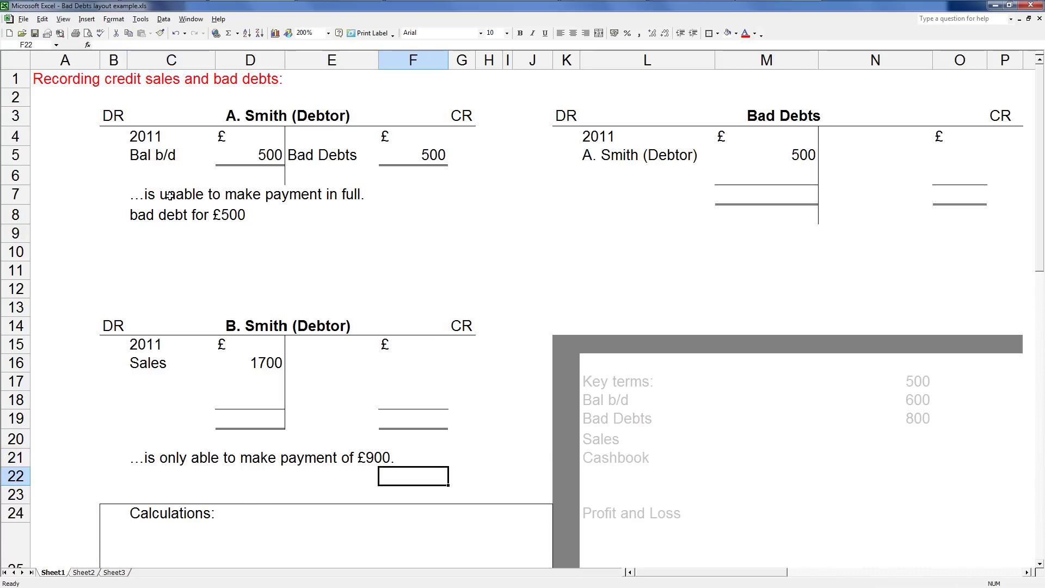
{"action": "left_click", "coordinate": [296, 195]}
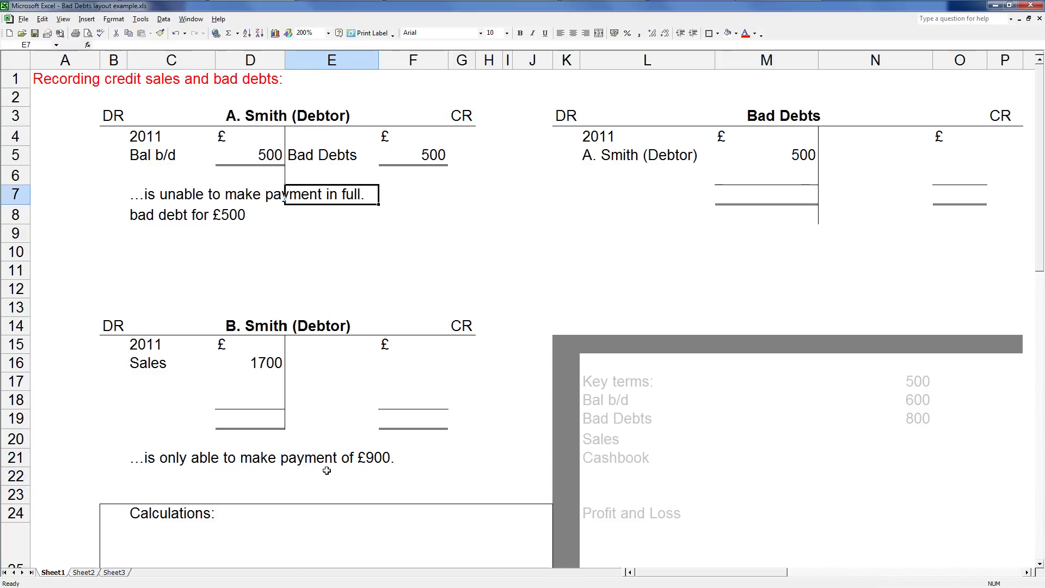
{"action": "left_click", "coordinate": [239, 474]}
{"action": "left_click", "coordinate": [200, 458]}
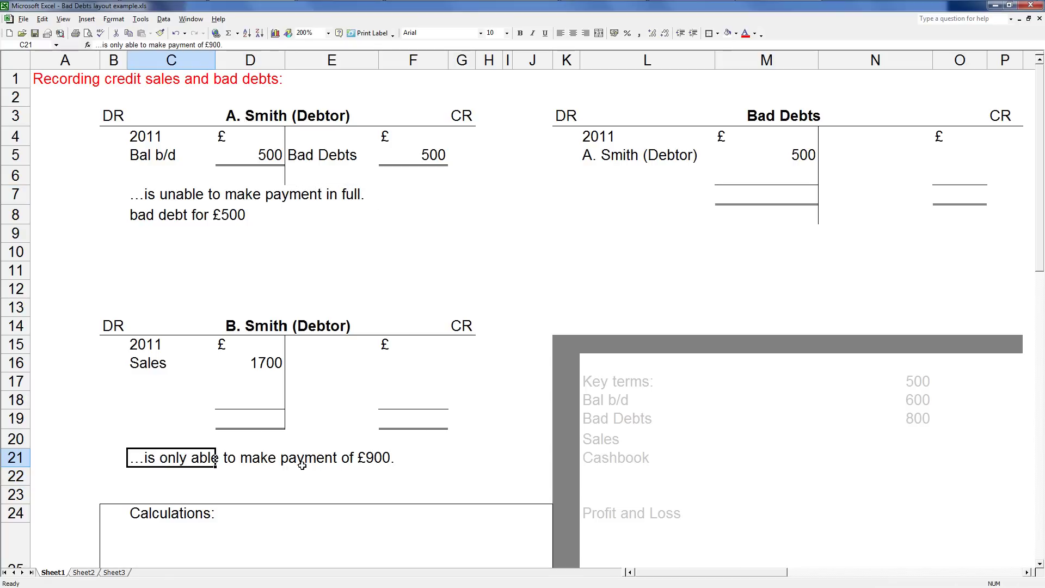
{"action": "left_click", "coordinate": [371, 457]}
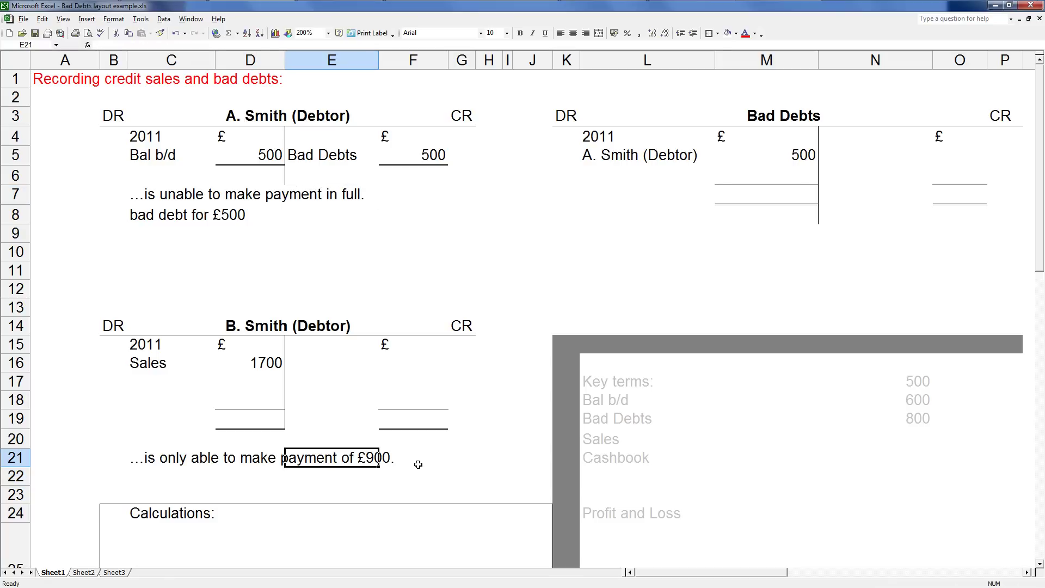
{"action": "left_click", "coordinate": [333, 363]}
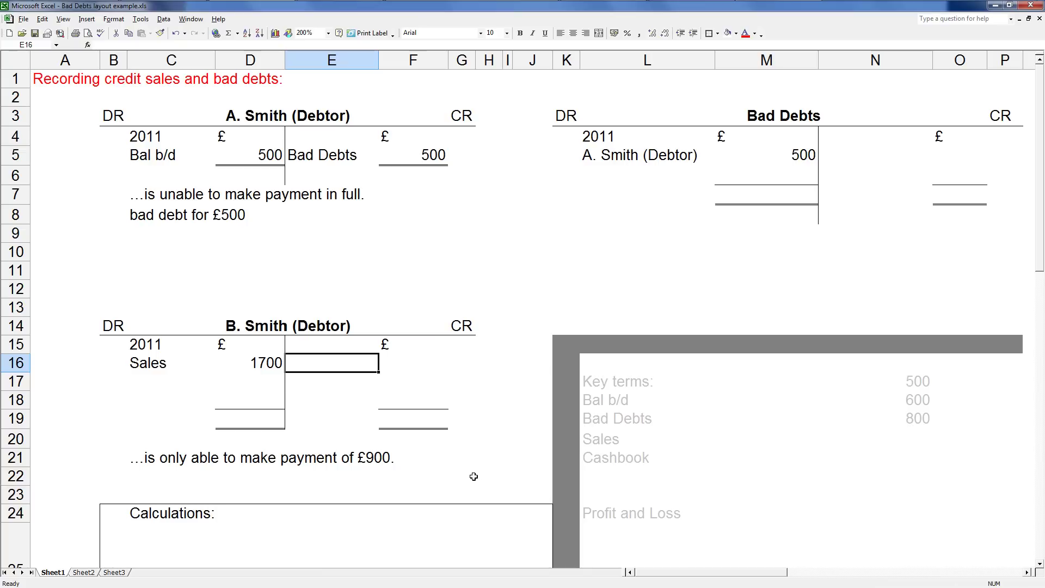
{"action": "left_click", "coordinate": [430, 464]}
{"action": "left_click", "coordinate": [307, 460]}
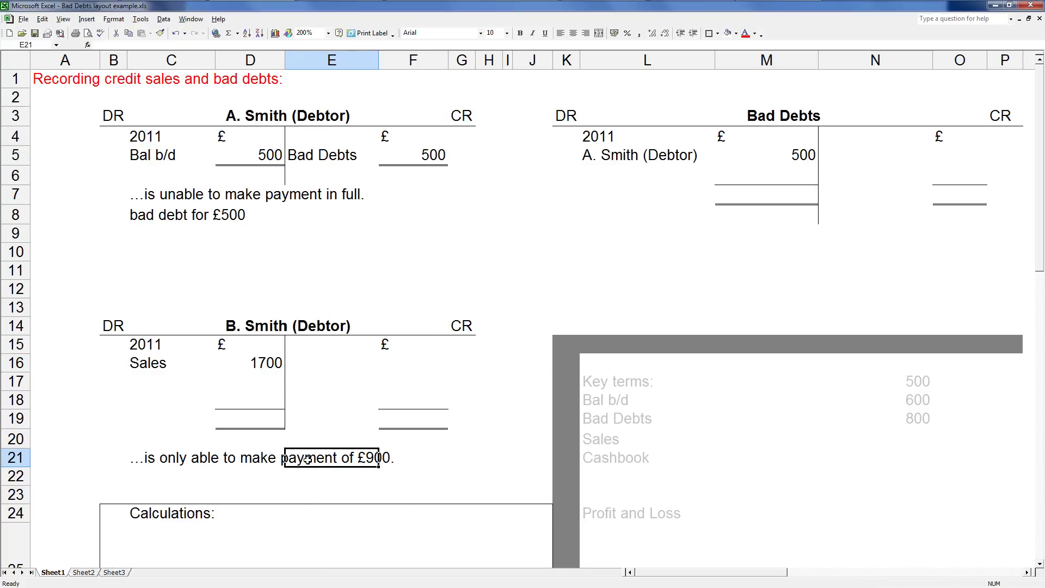
{"action": "left_click", "coordinate": [392, 457]}
{"action": "left_click", "coordinate": [317, 364]}
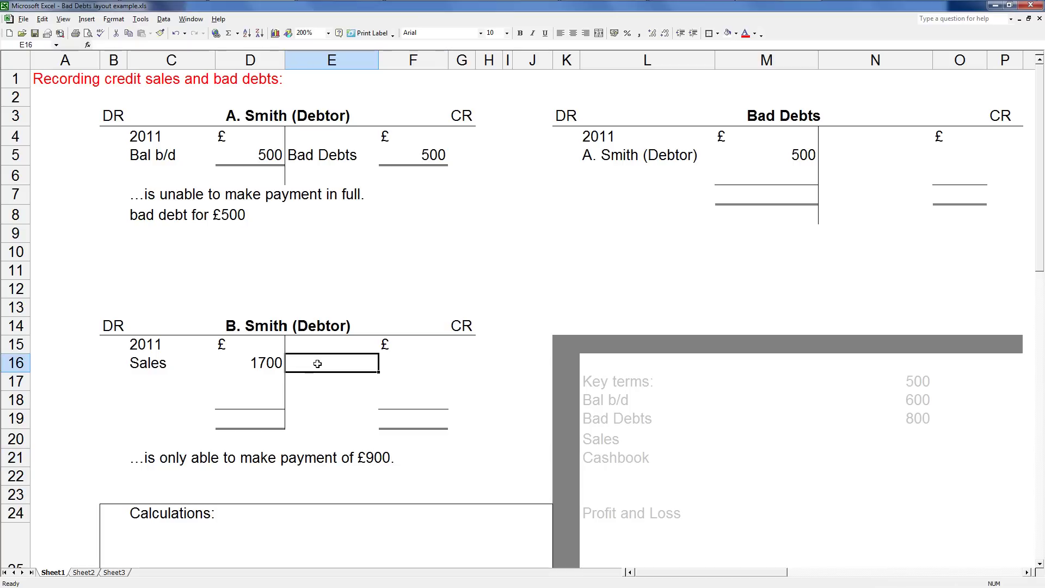
Add the note "Payment made by cheque for £900" in C22, below the payment note for the second debtor.
{"action": "left_click", "coordinate": [400, 454]}
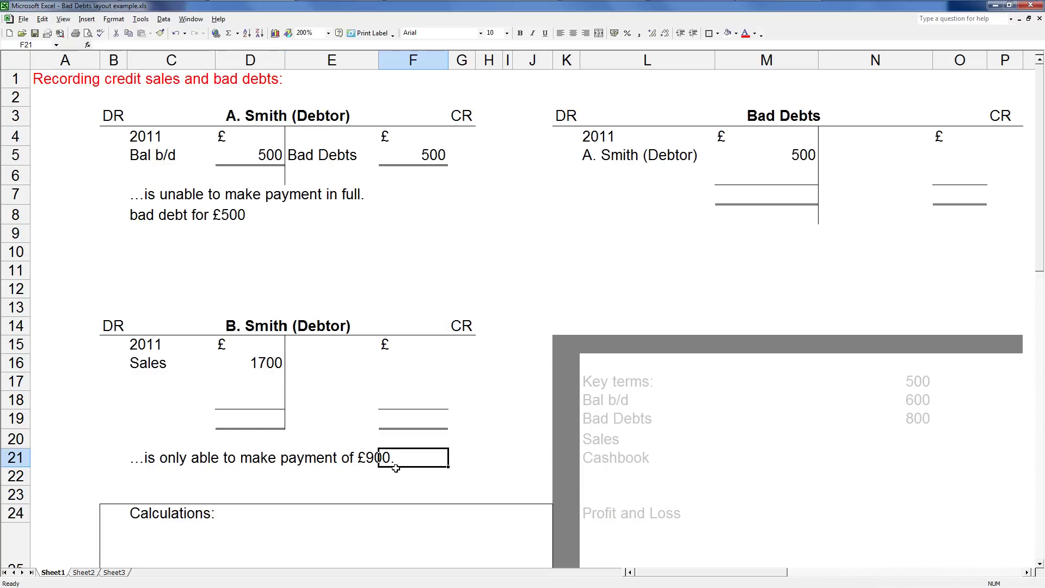
{"action": "key", "text": "Left"}
{"action": "key", "text": "Down"}
{"action": "key", "text": "Left"}
{"action": "key", "text": "Left"}
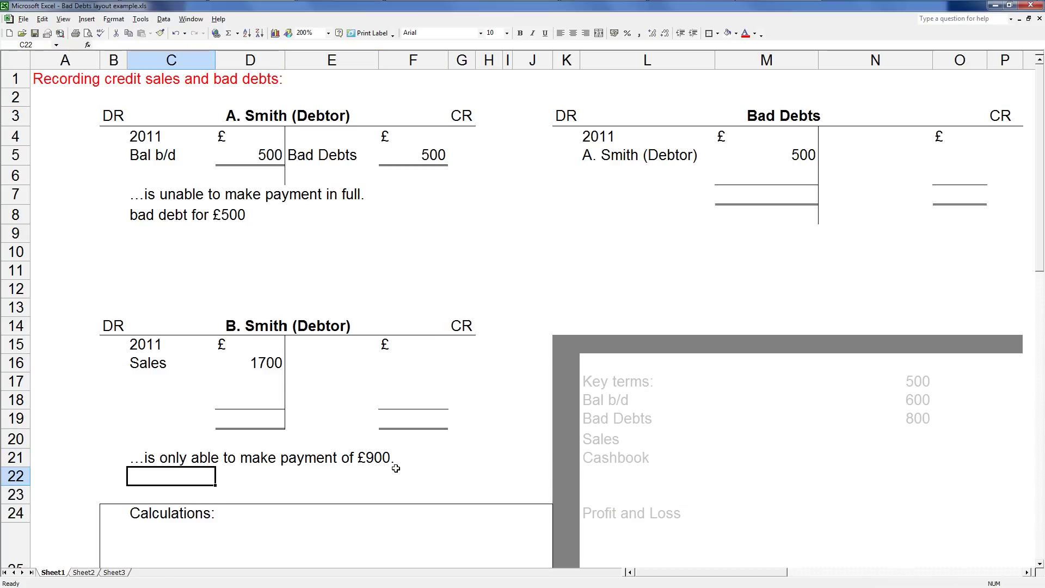
{"action": "type", "text": "Payment made"}
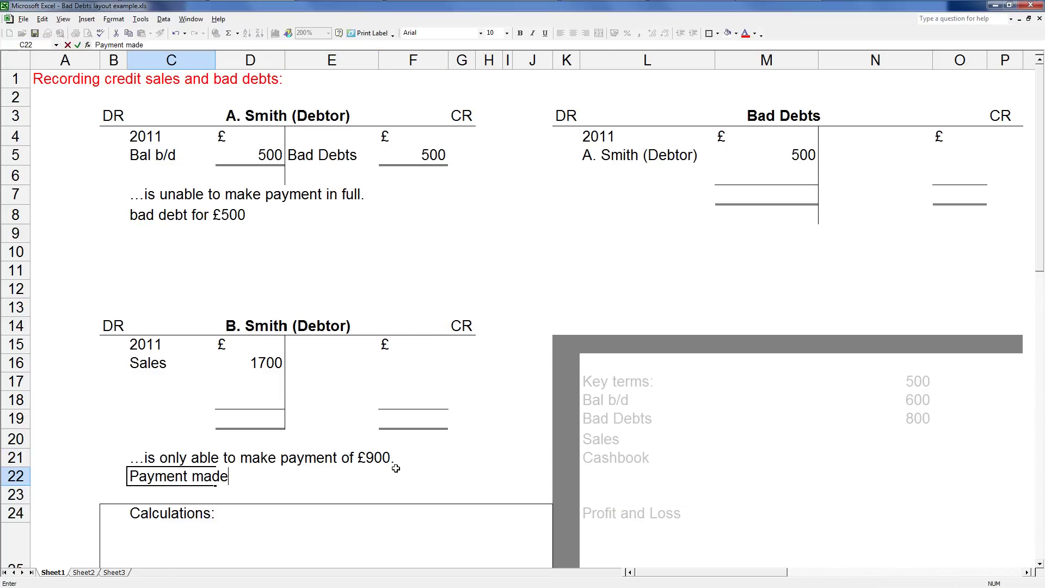
{"action": "type", "text": " by cheque for 900"}
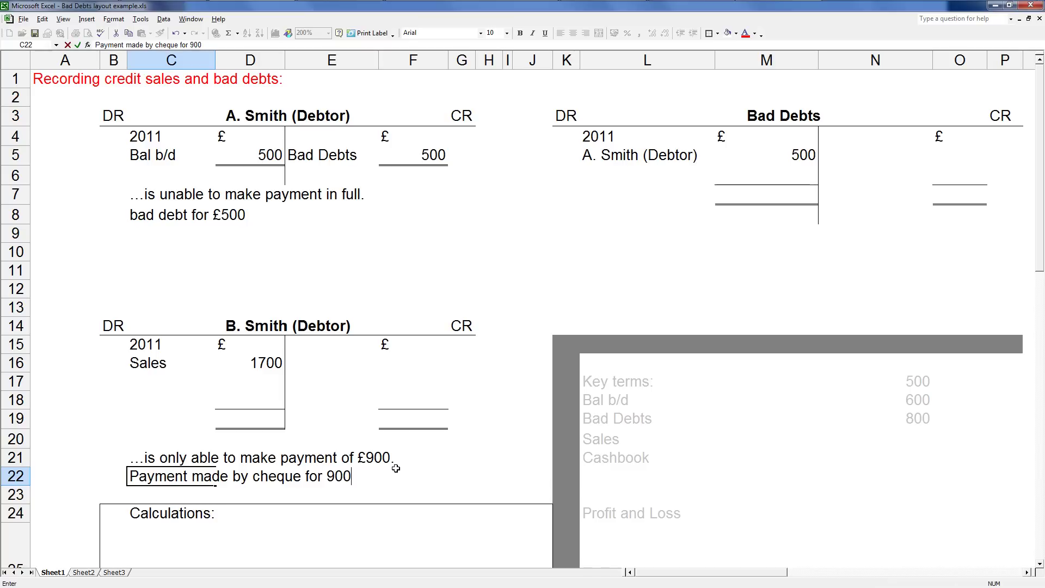
{"action": "key", "text": "Left"}
{"action": "key", "text": "Right"}
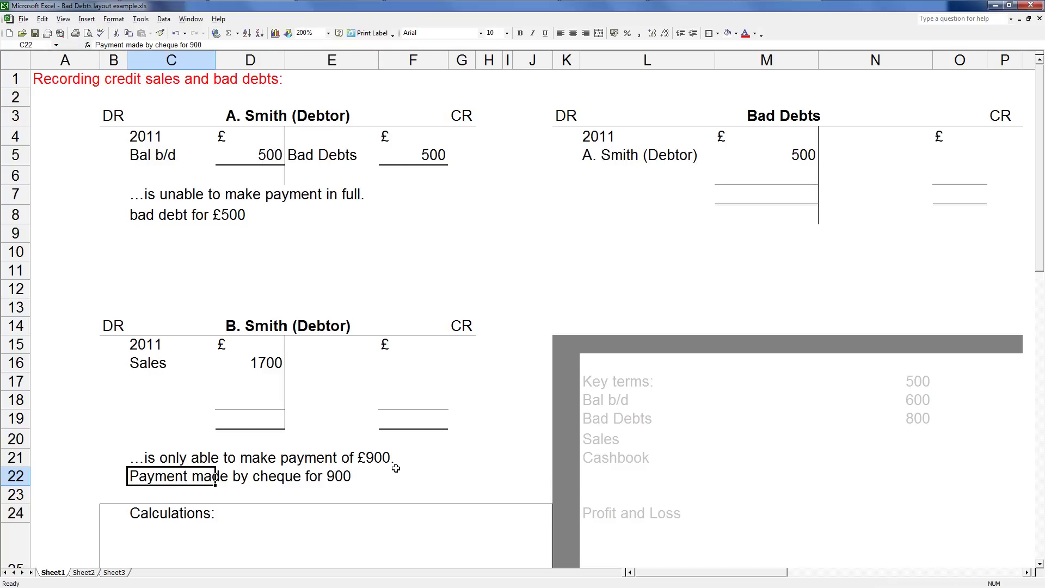
{"action": "double_click", "coordinate": [204, 477]}
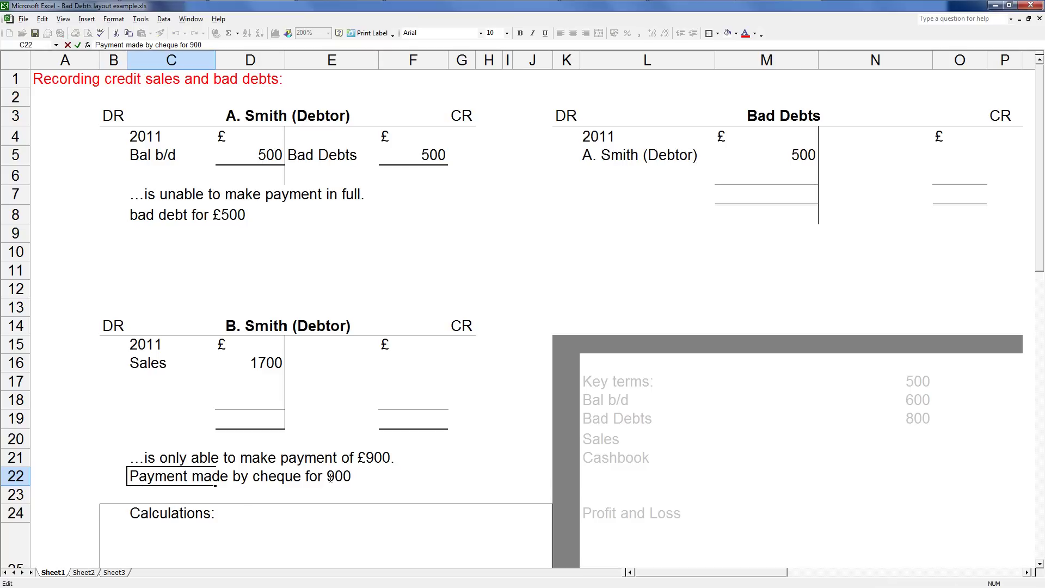
{"action": "type", "text": "£"}
{"action": "left_click", "coordinate": [357, 487]}
Record the second debtor's cheque payment by linking E16 to the Cashbook key term with =L21 and entering 900 in F16.
{"action": "left_click", "coordinate": [354, 363]}
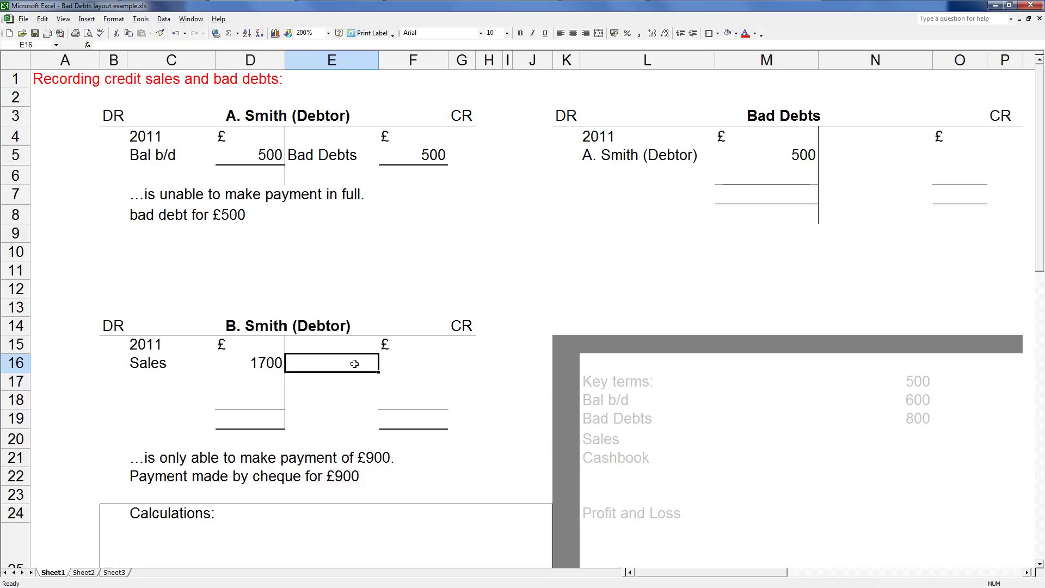
{"action": "type", "text": "="}
{"action": "left_click", "coordinate": [650, 463]}
{"action": "key", "text": "Return"}
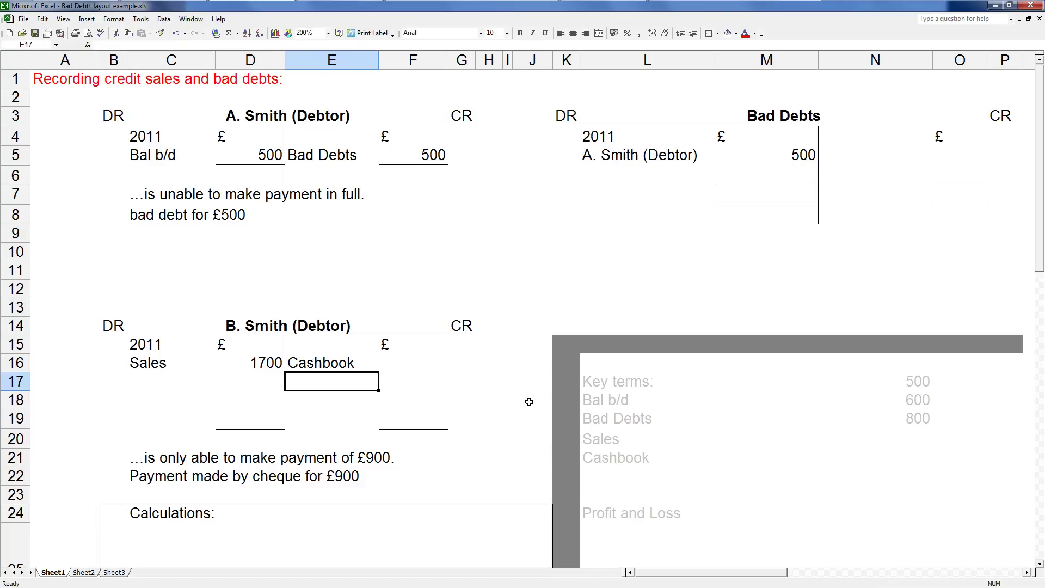
{"action": "left_click", "coordinate": [408, 365]}
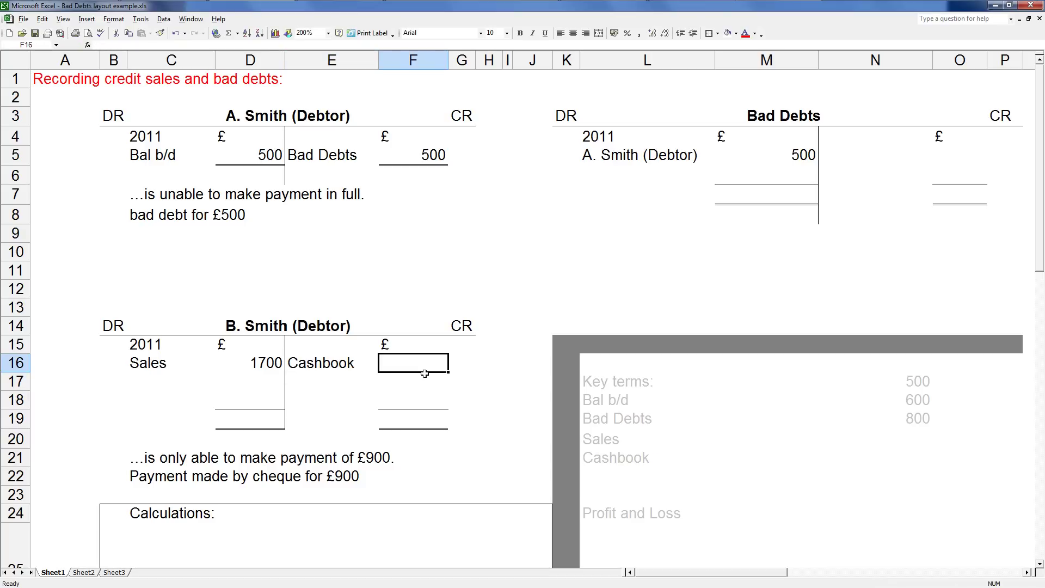
{"action": "type", "text": "900"}
{"action": "left_click", "coordinate": [457, 397]}
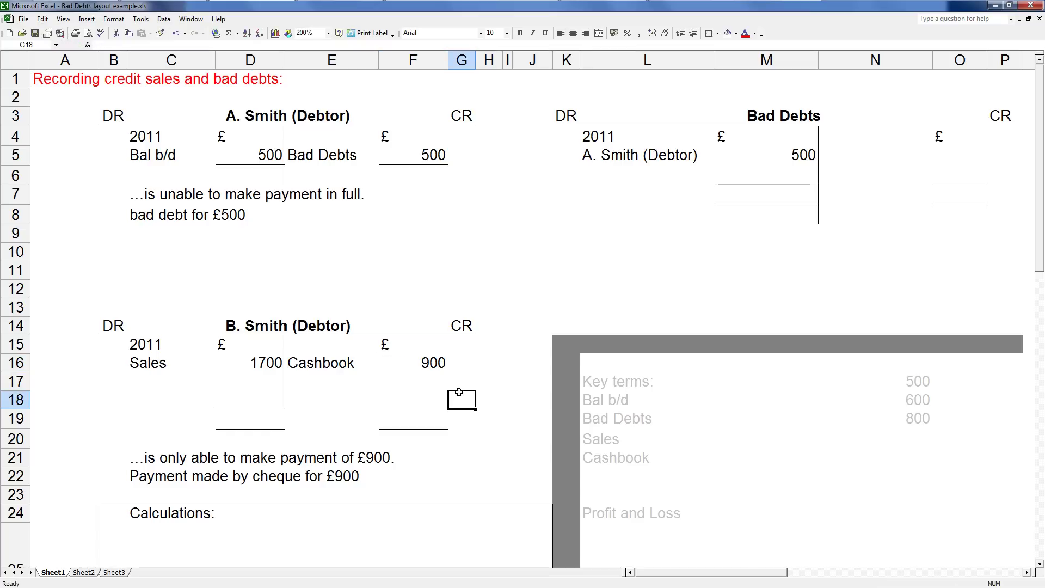
{"action": "left_click", "coordinate": [456, 326]}
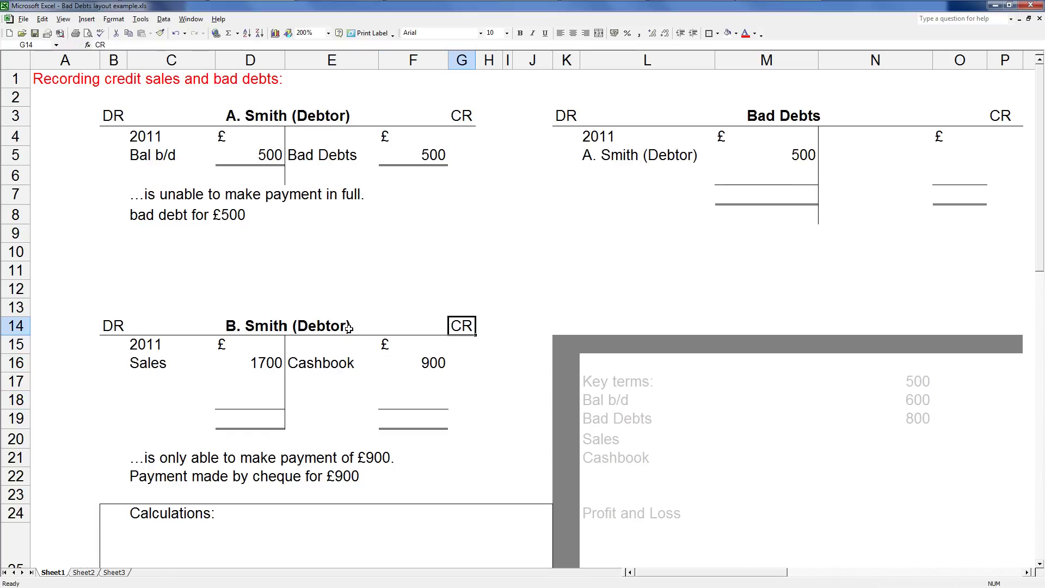
{"action": "left_click", "coordinate": [313, 327]}
{"action": "left_click_drag", "start_coordinate": [315, 346], "coordinate": [443, 402]}
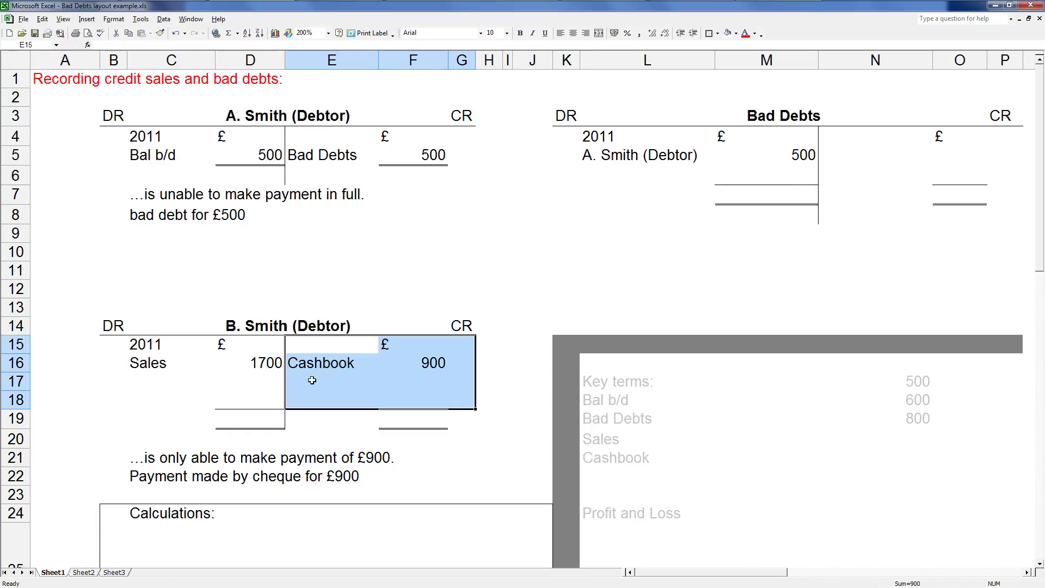
{"action": "left_click", "coordinate": [326, 368]}
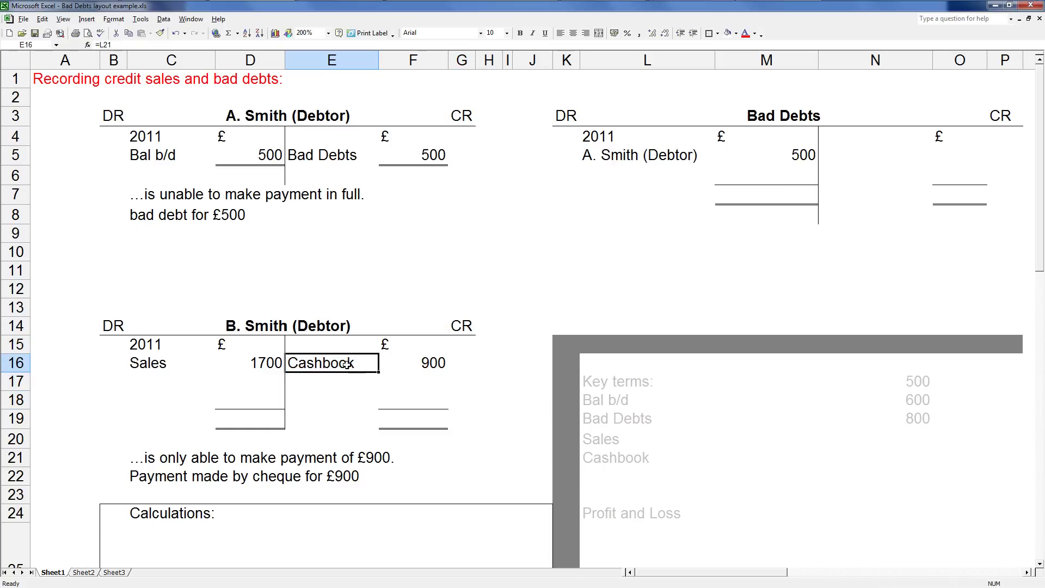
{"action": "left_click", "coordinate": [415, 368]}
{"action": "left_click", "coordinate": [340, 366]}
{"action": "left_click", "coordinate": [433, 366]}
{"action": "left_click", "coordinate": [323, 327]}
{"action": "left_click", "coordinate": [467, 358]}
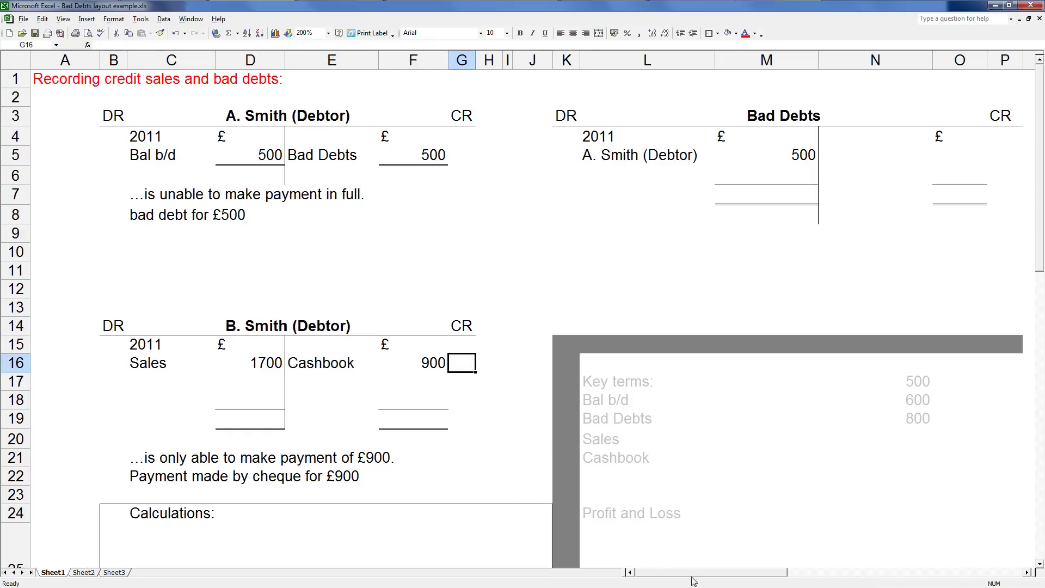
Enter the label Bal b/d in U5 on the Cashbook's debit side and copy it to X5 on the credit side.
{"action": "left_click_drag", "start_coordinate": [700, 572], "coordinate": [865, 567]}
{"action": "left_click", "coordinate": [359, 194]}
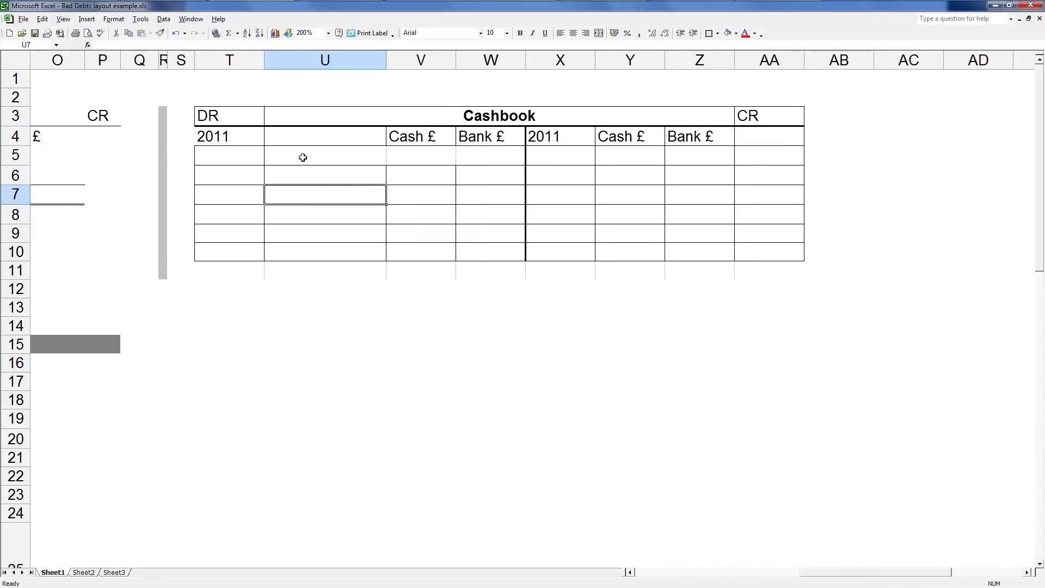
{"action": "left_click", "coordinate": [301, 158]}
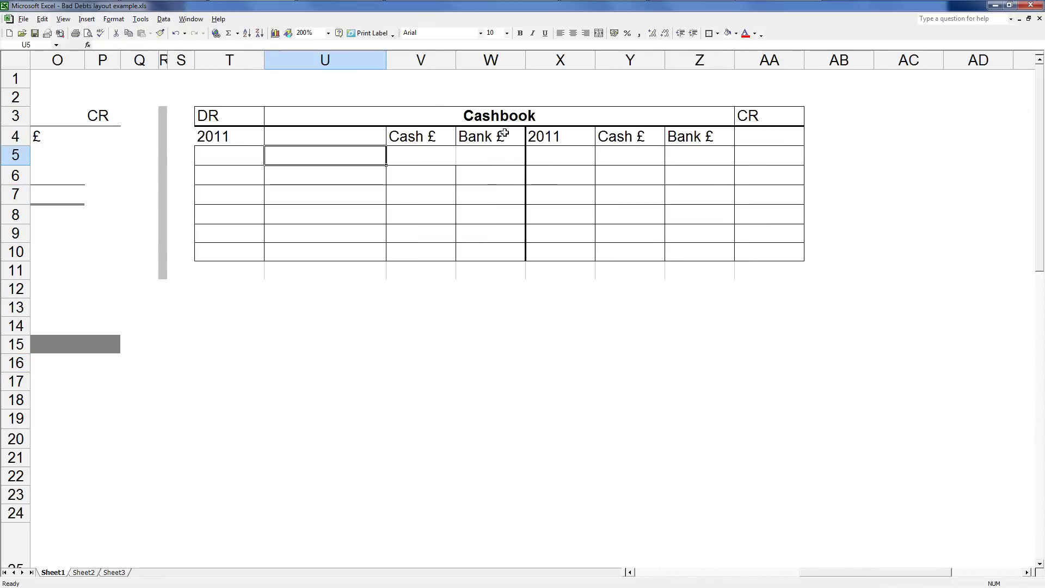
{"action": "type", "text": "B"}
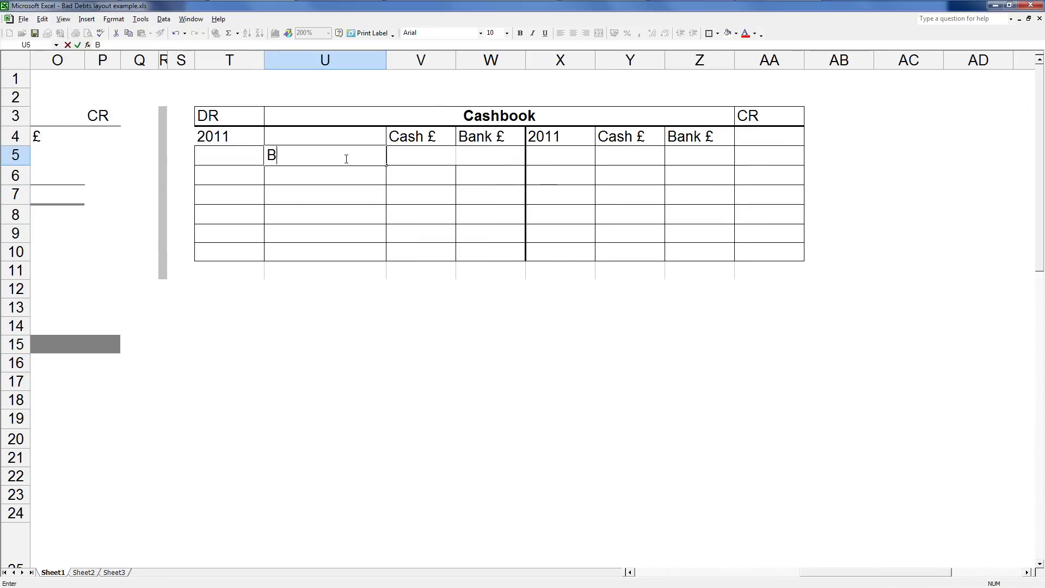
{"action": "type", "text": "al b/d"}
{"action": "left_click", "coordinate": [411, 194]}
{"action": "left_click", "coordinate": [348, 163]}
{"action": "key", "text": "ctrl+c"}
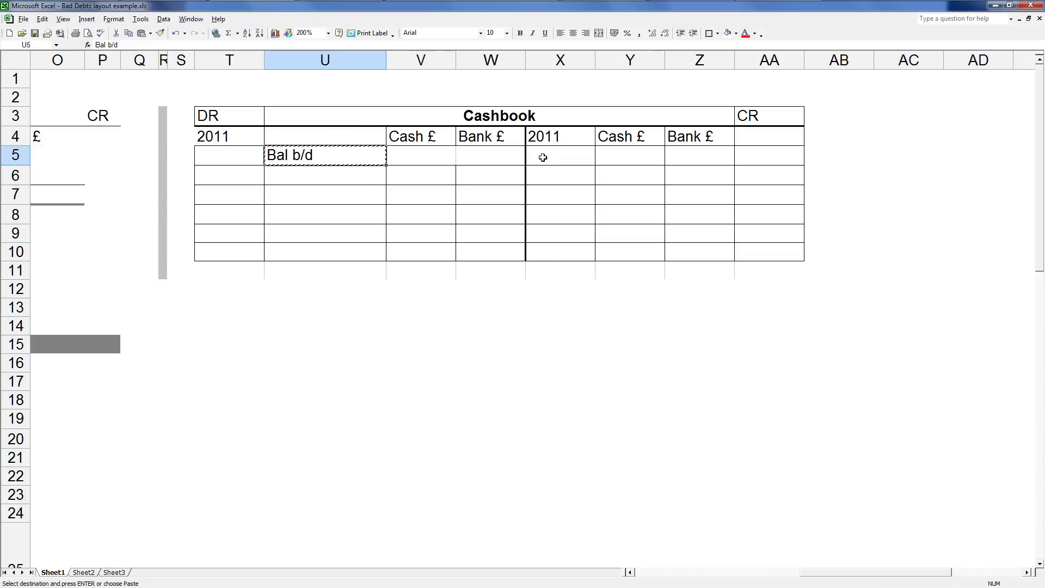
{"action": "left_click", "coordinate": [543, 157]}
{"action": "key", "text": "ctrl+v"}
{"action": "left_click", "coordinate": [558, 209]}
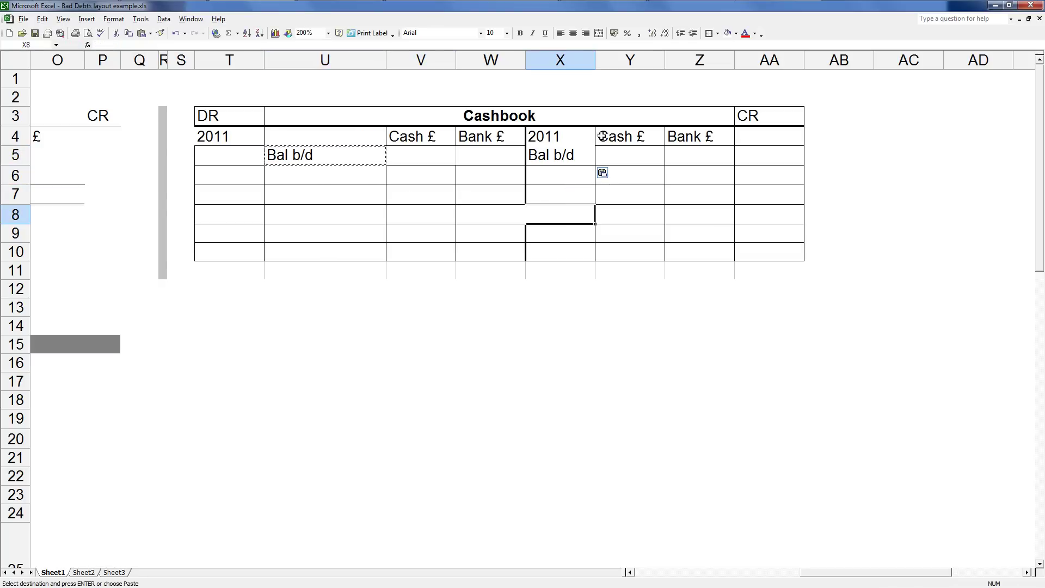
Examine the Cashbook's debit and credit halves and their Cash and Bank columns.
{"action": "left_click", "coordinate": [393, 161]}
{"action": "left_click", "coordinate": [424, 182]}
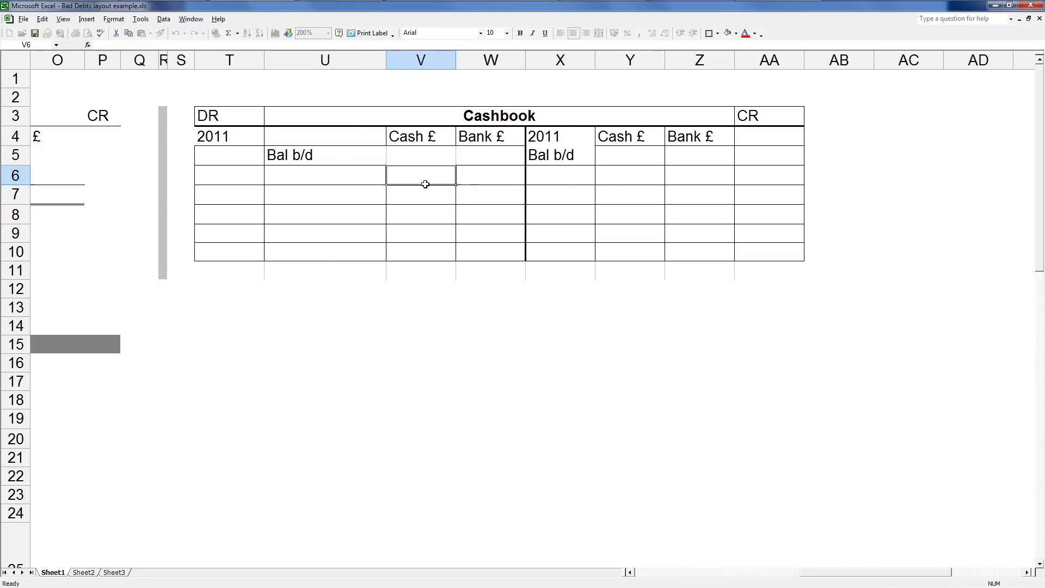
{"action": "left_click_drag", "start_coordinate": [228, 116], "coordinate": [464, 217]}
{"action": "left_click", "coordinate": [490, 194]}
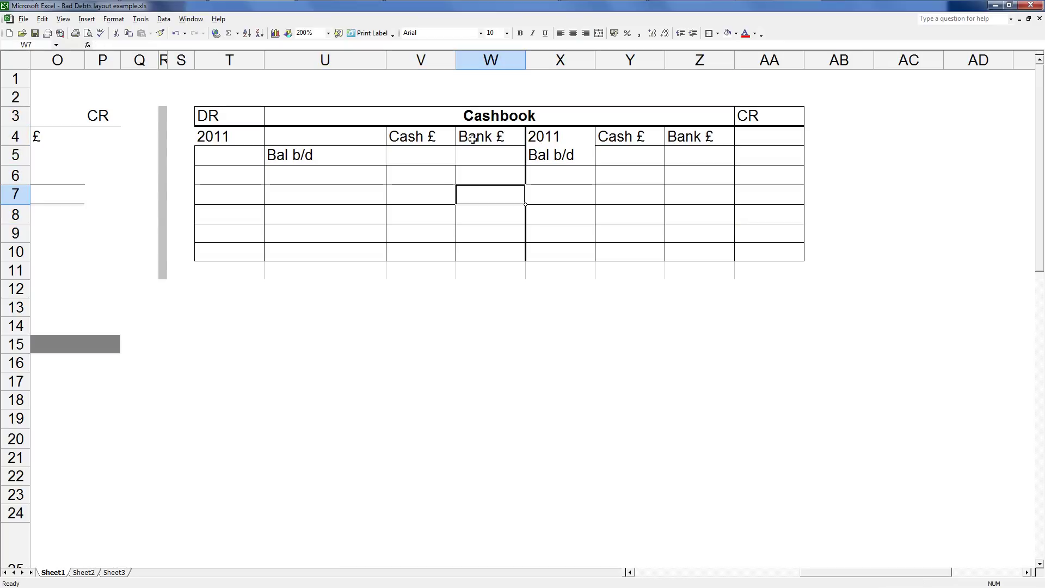
{"action": "left_click_drag", "start_coordinate": [228, 135], "coordinate": [594, 228]}
{"action": "left_click", "coordinate": [699, 214]}
{"action": "left_click_drag", "start_coordinate": [544, 136], "coordinate": [749, 243]}
{"action": "left_click", "coordinate": [448, 285]}
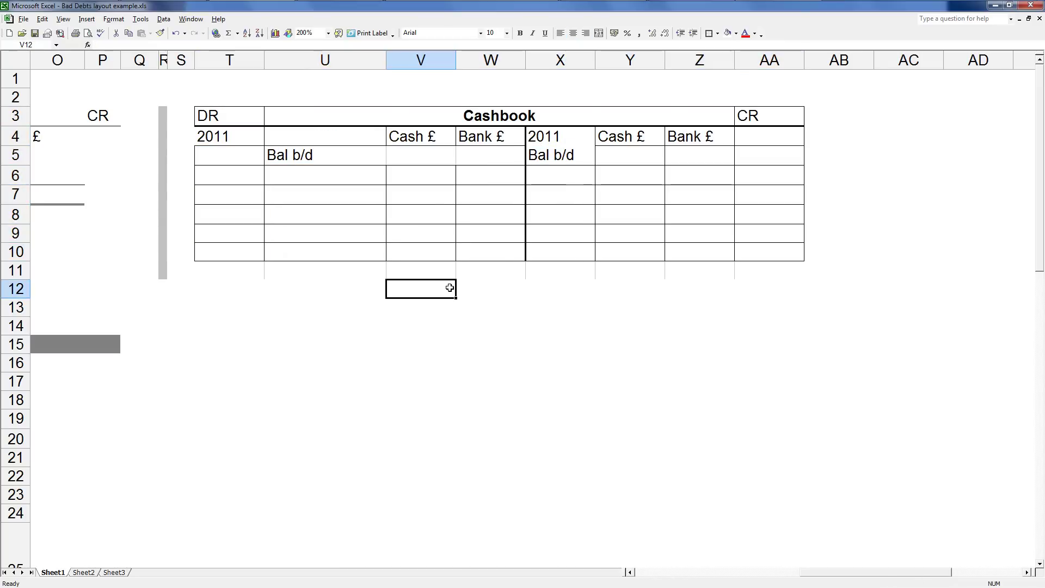
Record the Cashbook's debit opening balances with 850 under Cash in V5 and a dash under Bank in W5.
{"action": "left_click", "coordinate": [354, 161]}
{"action": "left_click", "coordinate": [436, 161]}
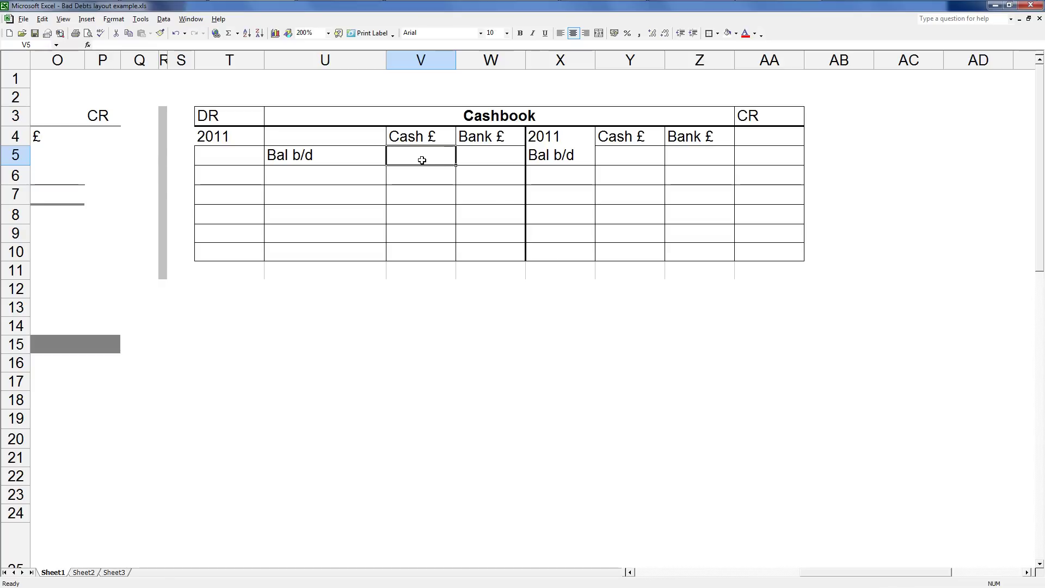
{"action": "type", "text": "850"}
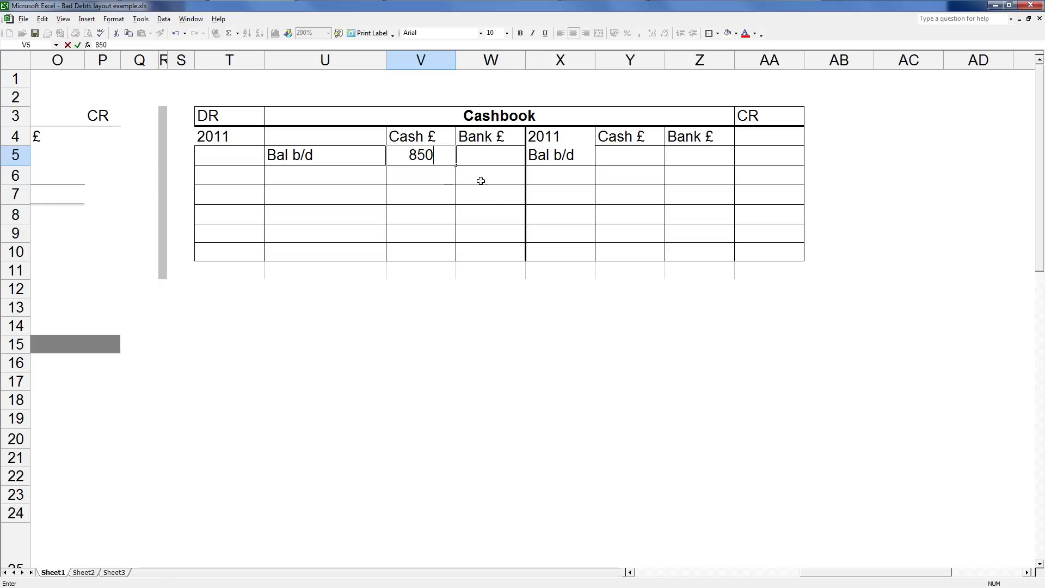
{"action": "left_click", "coordinate": [474, 160]}
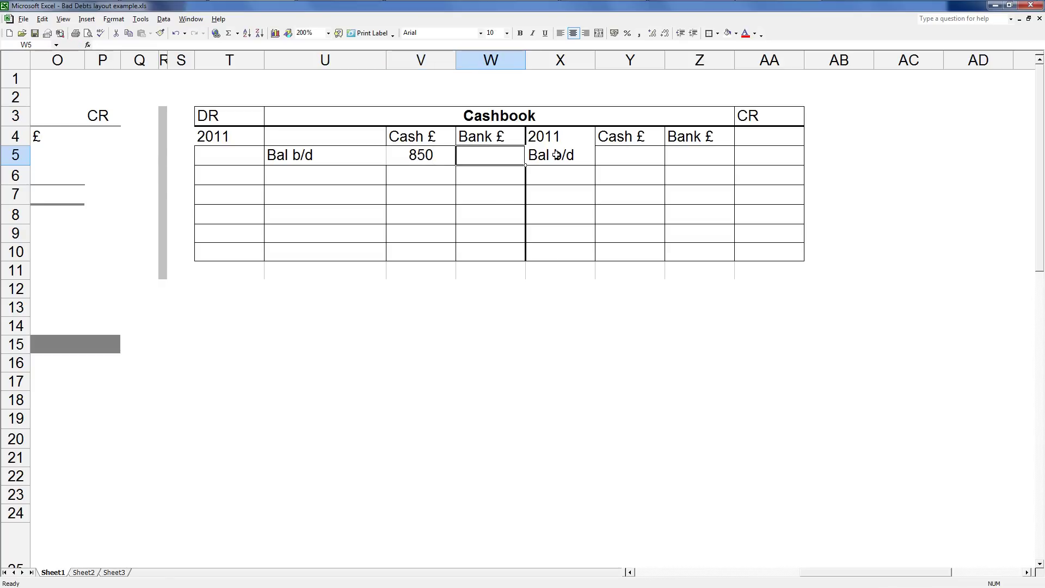
{"action": "type", "text": "-"}
Record the Cashbook's credit opening balances with a dash under Cash in Y5 and 1500 under Bank in Z5.
{"action": "left_click", "coordinate": [612, 160]}
{"action": "type", "text": "-"}
{"action": "key", "text": "Return"}
{"action": "left_click", "coordinate": [681, 155]}
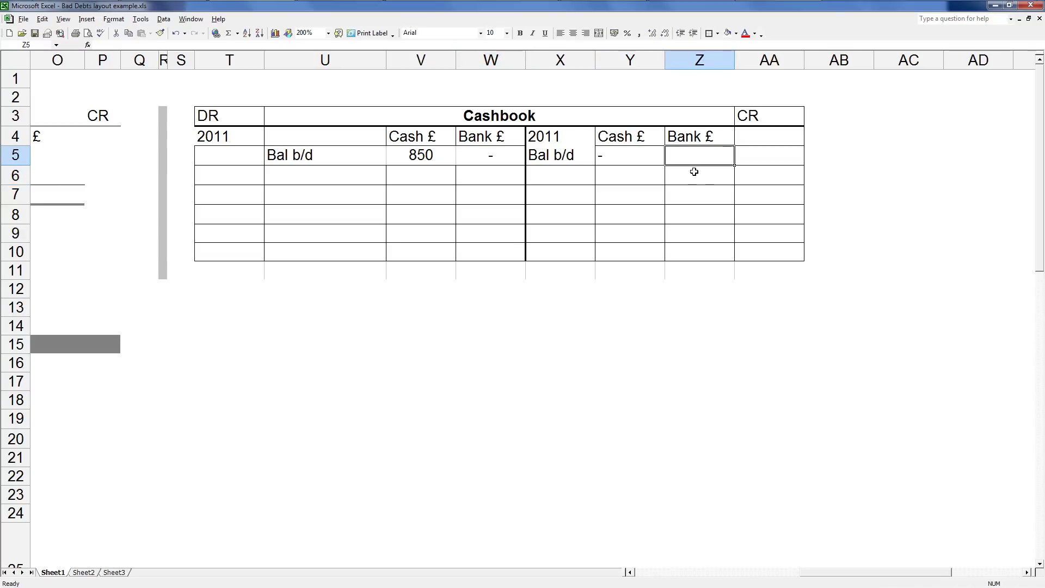
{"action": "type", "text": "1500"}
{"action": "left_click", "coordinate": [701, 196]}
{"action": "left_click", "coordinate": [706, 163]}
Examine the Cashbook's opening cash and bank balances on the debit and credit sides.
{"action": "left_click", "coordinate": [606, 213]}
{"action": "left_click", "coordinate": [621, 190]}
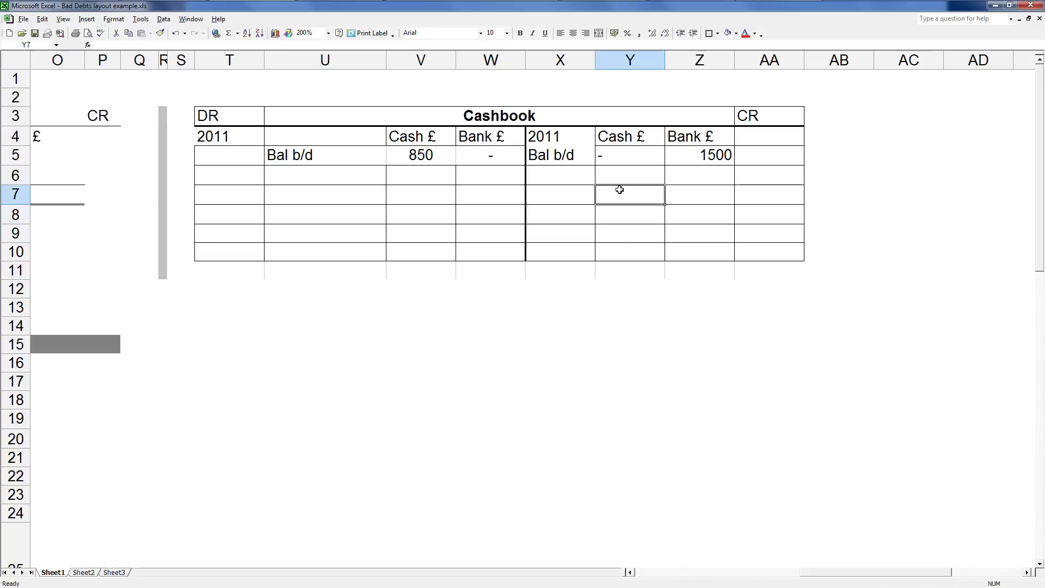
{"action": "left_click", "coordinate": [570, 157]}
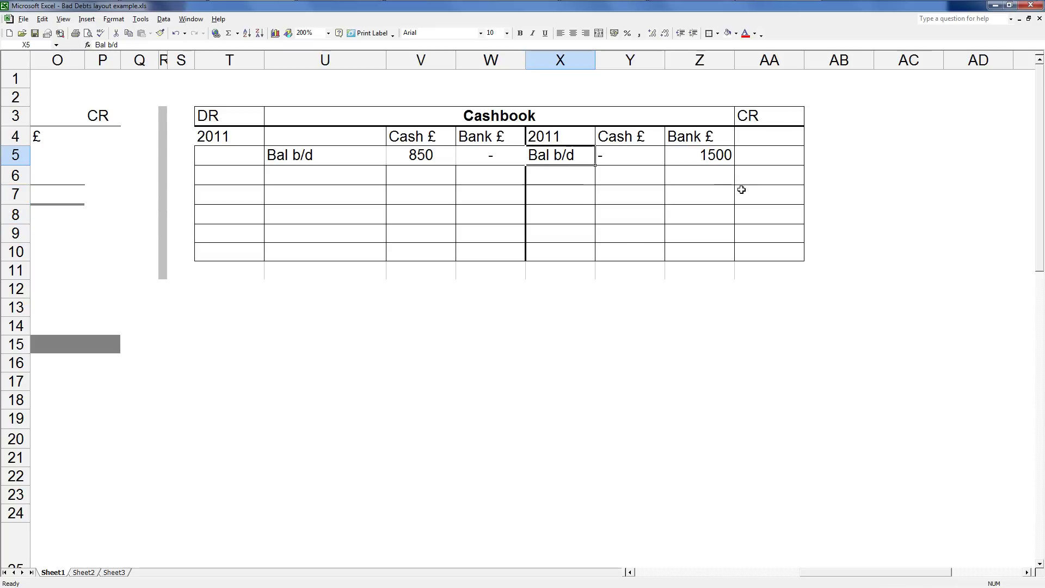
{"action": "left_click", "coordinate": [680, 175]}
{"action": "left_click", "coordinate": [689, 157]}
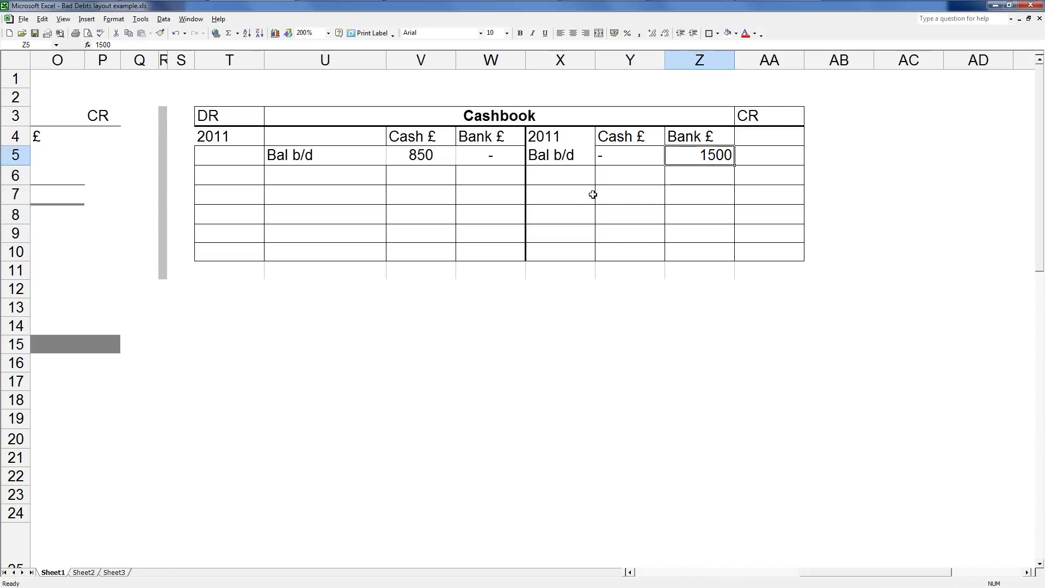
{"action": "left_click", "coordinate": [634, 156]}
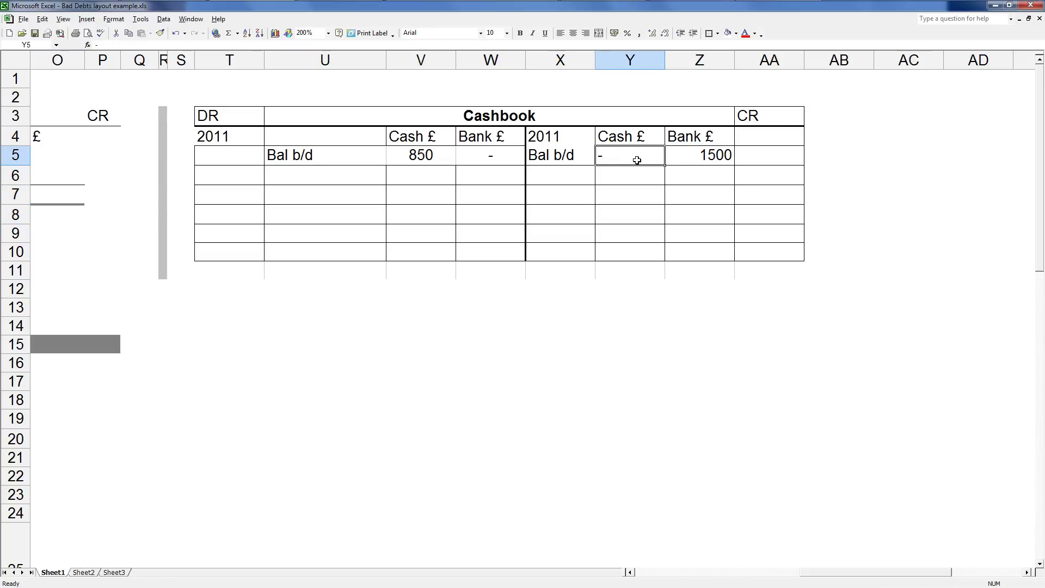
{"action": "double_click", "coordinate": [638, 157]}
{"action": "left_click", "coordinate": [632, 191]}
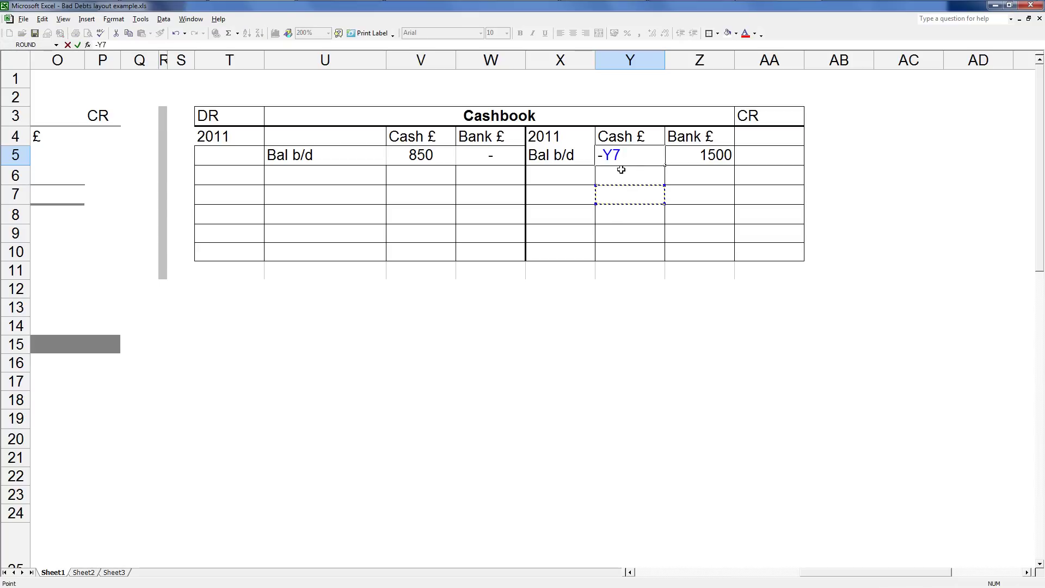
{"action": "key", "text": "Escape"}
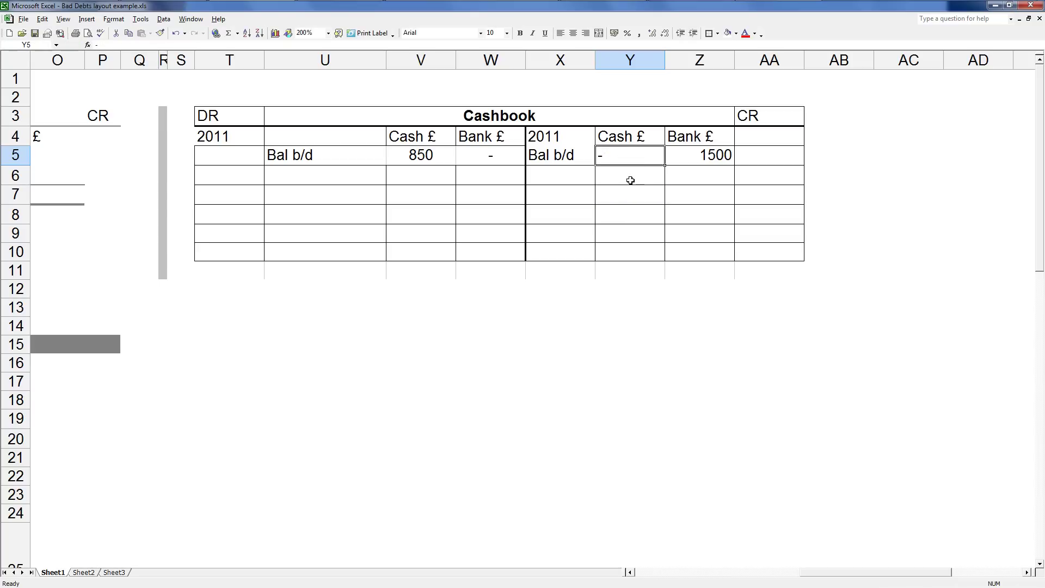
{"action": "left_click", "coordinate": [631, 180]}
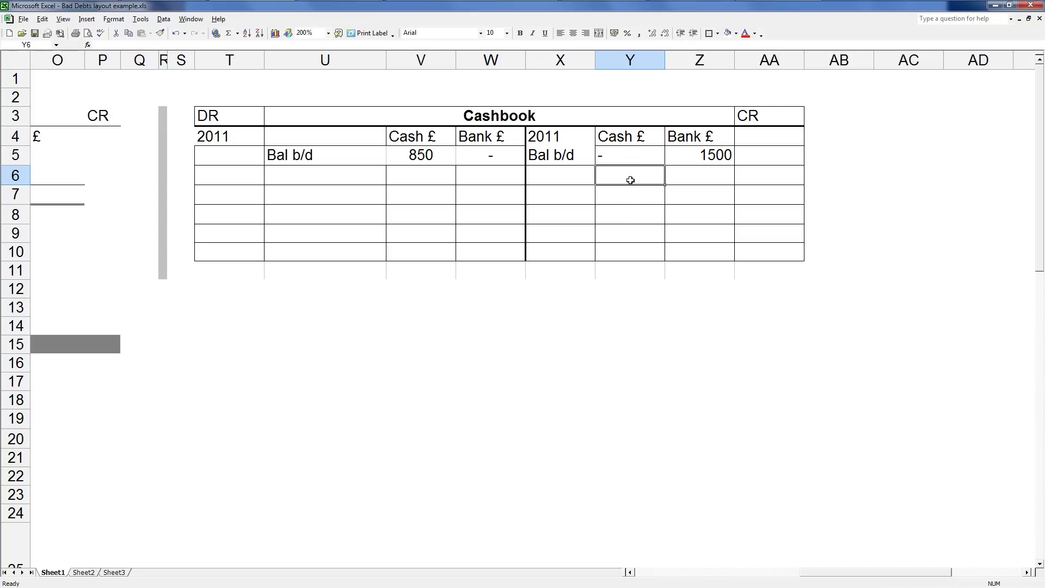
{"action": "left_click", "coordinate": [473, 157]}
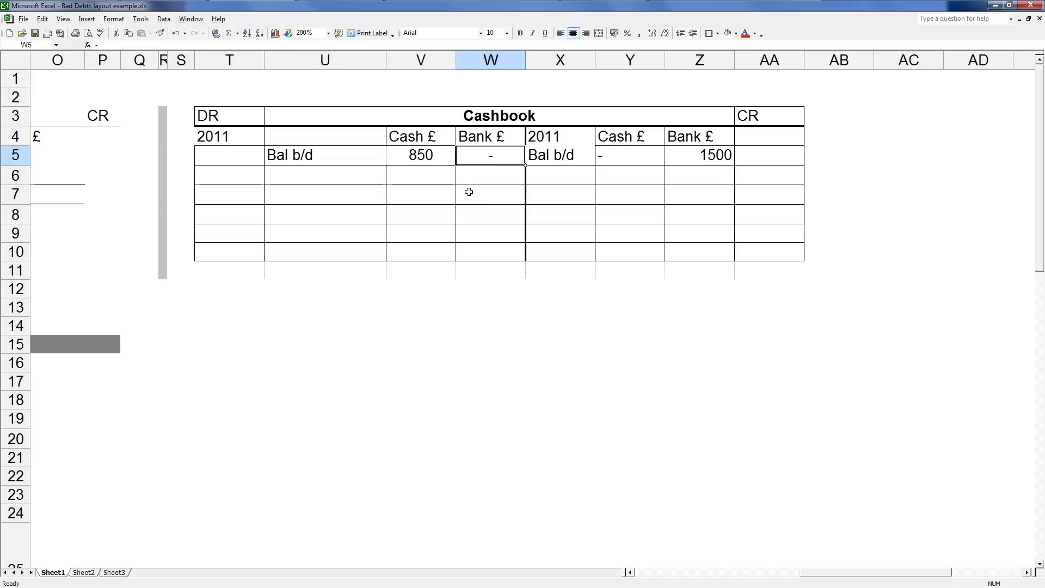
{"action": "left_click", "coordinate": [427, 190]}
{"action": "left_click", "coordinate": [349, 173]}
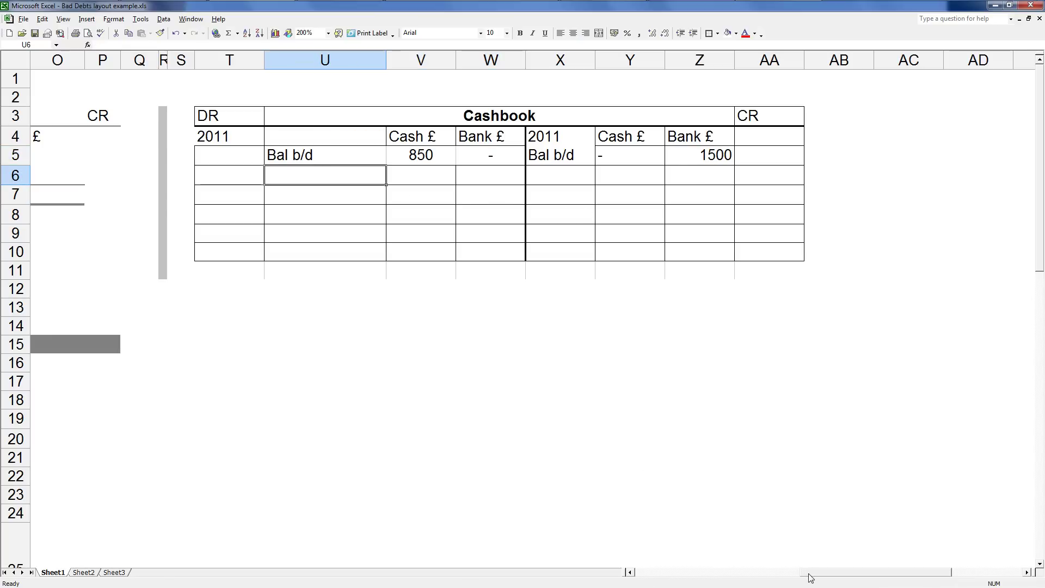
{"action": "left_click_drag", "start_coordinate": [810, 577], "coordinate": [704, 573]}
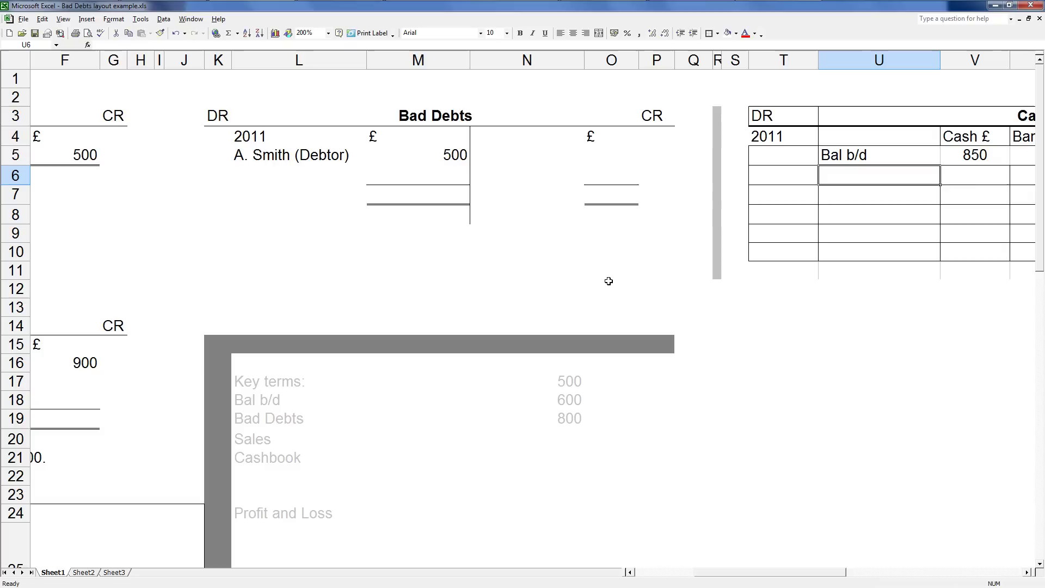
{"action": "left_click", "coordinate": [437, 177]}
{"action": "type", "text": "9"}
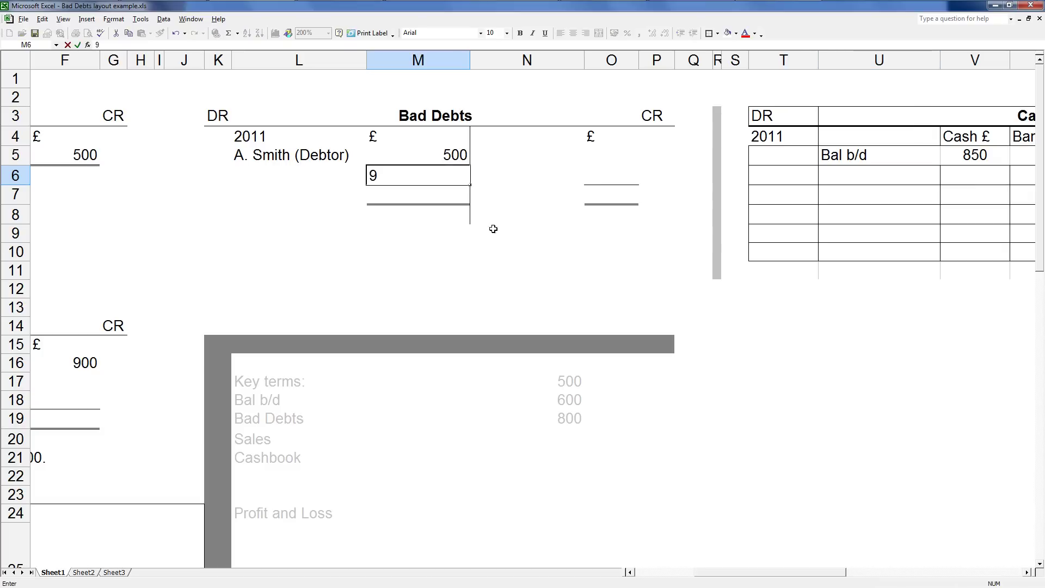
{"action": "key", "text": "Escape"}
Enter the second debtor's cheque payment of 900 under Bank on the Cashbook's debit side in W6.
{"action": "left_click_drag", "start_coordinate": [818, 572], "coordinate": [867, 570]}
{"action": "left_click", "coordinate": [905, 175]}
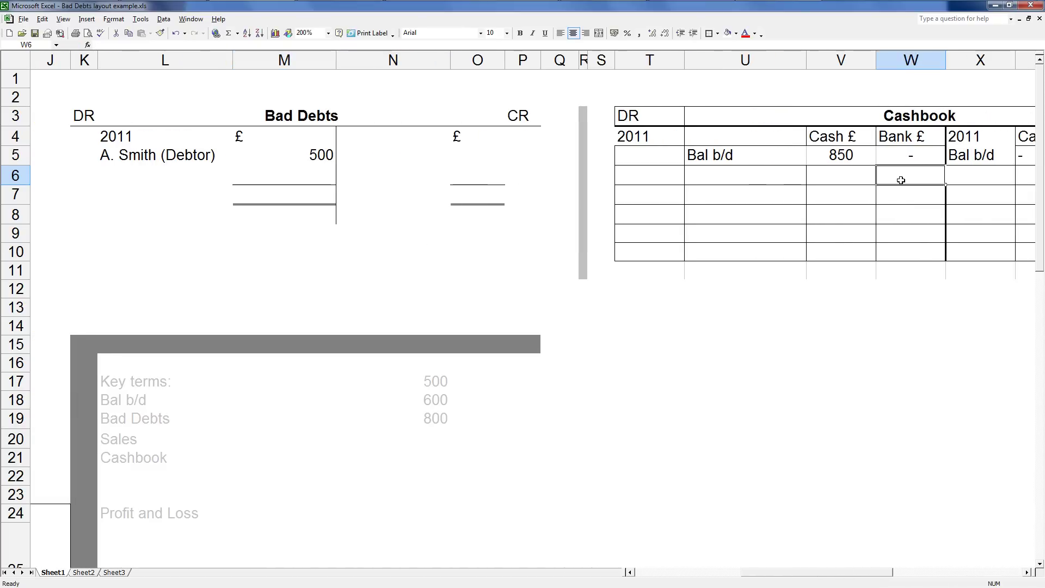
{"action": "type", "text": "900"}
{"action": "left_click", "coordinate": [858, 208]}
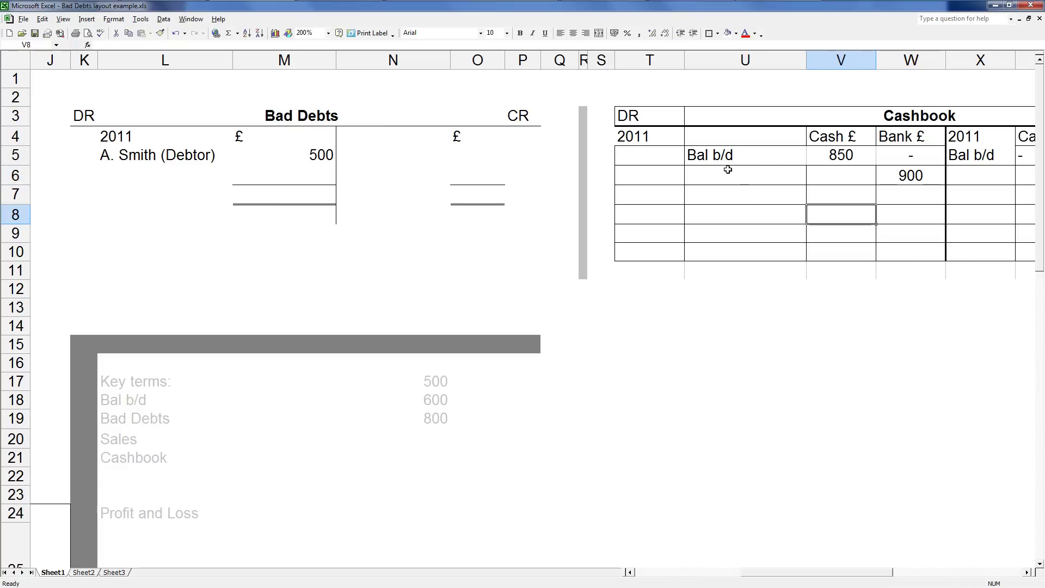
Label the 900 receipt by linking U6 in the Cashbook to the second debtor's account heading in row 14.
{"action": "left_click", "coordinate": [729, 170]}
{"action": "type", "text": "="}
{"action": "left_click_drag", "start_coordinate": [767, 580], "coordinate": [652, 576]}
{"action": "left_click", "coordinate": [282, 326]}
{"action": "key", "text": "Return"}
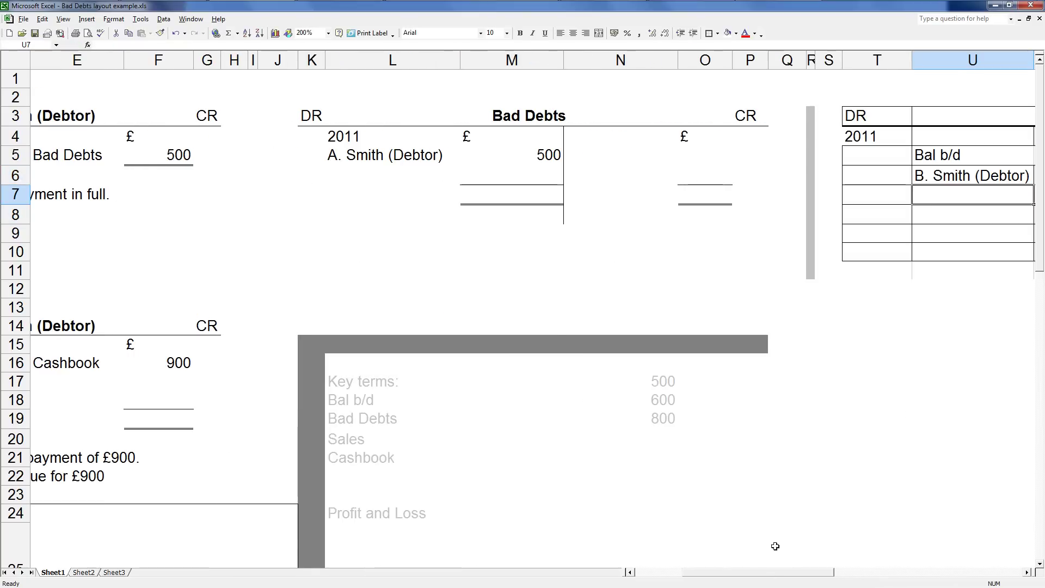
Check the Cashbook's bank receipt in W6 against the cheque payment note below the second debtor's account.
{"action": "left_click_drag", "start_coordinate": [789, 577], "coordinate": [886, 575]}
{"action": "left_click", "coordinate": [919, 176]}
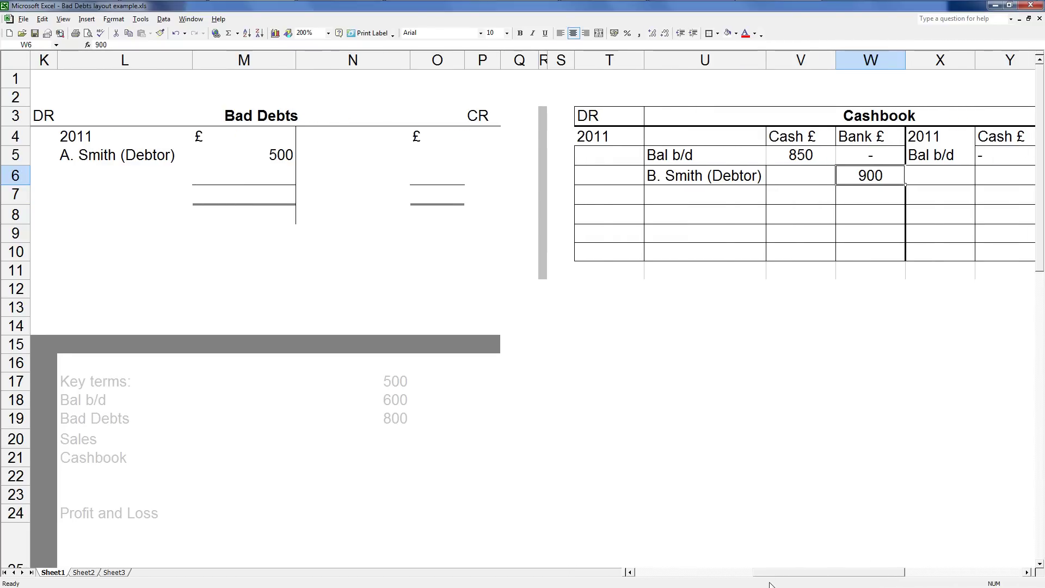
{"action": "left_click_drag", "start_coordinate": [626, 136], "coordinate": [851, 253]}
{"action": "left_click", "coordinate": [816, 344]}
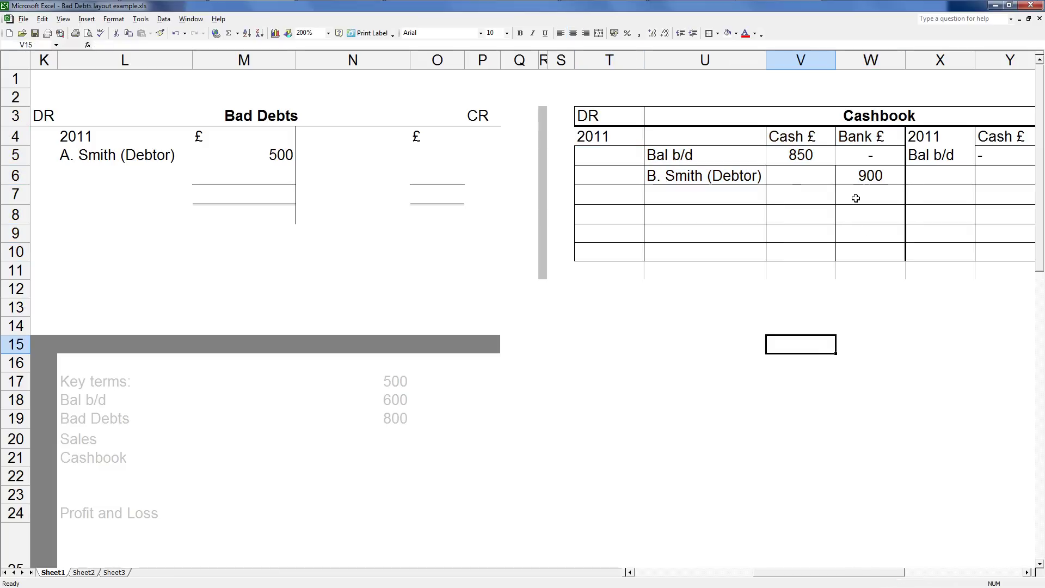
{"action": "left_click", "coordinate": [862, 175]}
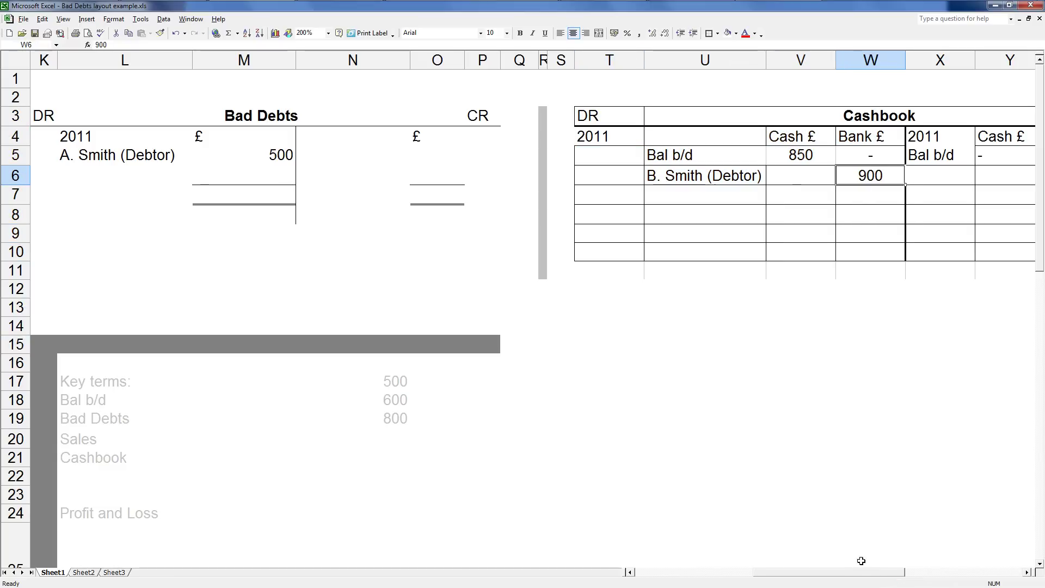
{"action": "left_click_drag", "start_coordinate": [851, 573], "coordinate": [710, 584]}
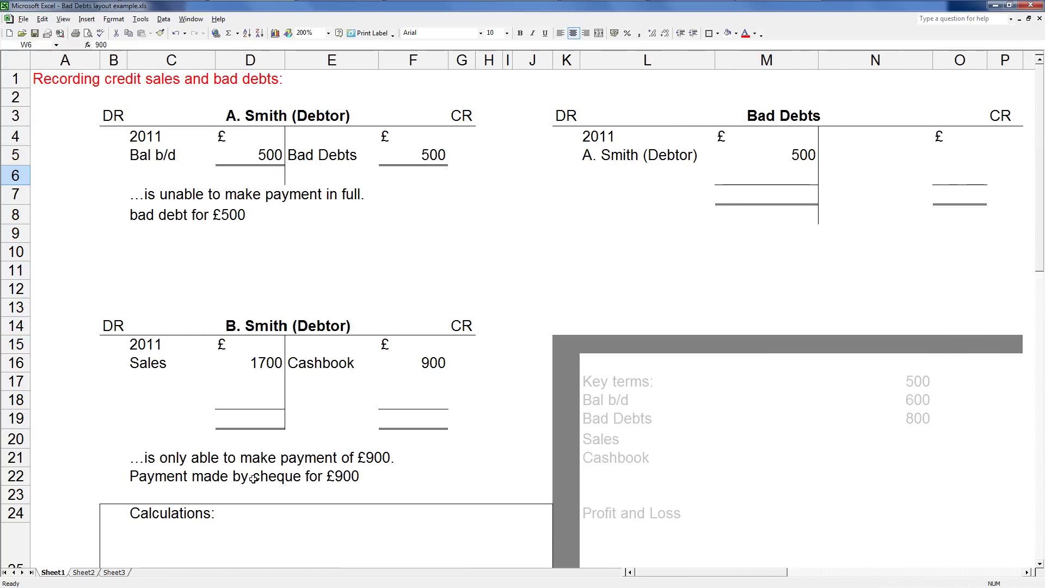
{"action": "left_click", "coordinate": [271, 477]}
Enter a dash under Cash in V6 for the second debtor's receipt in the Cashbook.
{"action": "left_click_drag", "start_coordinate": [778, 572], "coordinate": [922, 572]}
{"action": "left_click", "coordinate": [643, 177]}
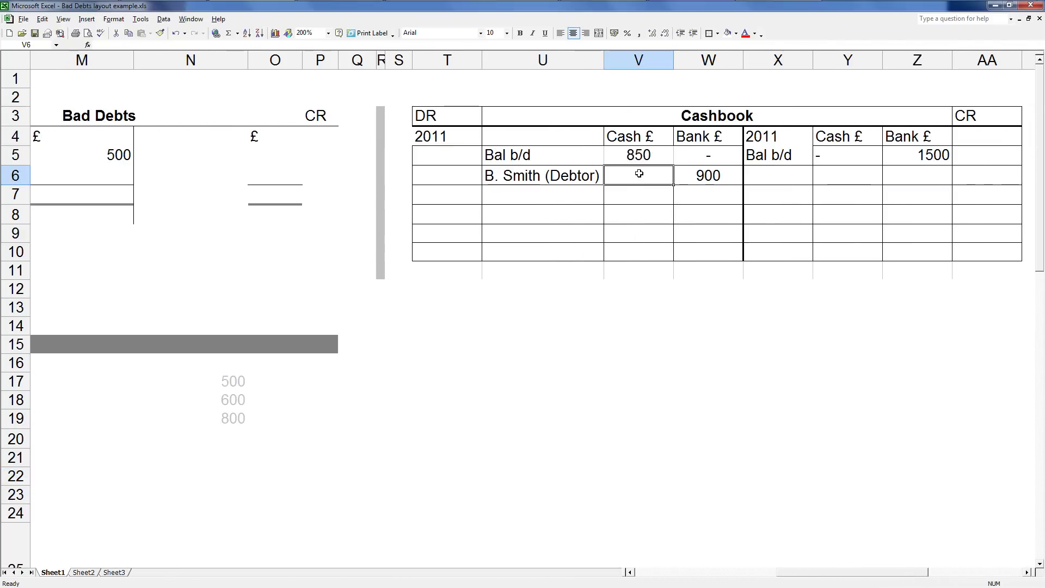
{"action": "type", "text": "0"}
{"action": "key", "text": "Return"}
{"action": "left_click", "coordinate": [724, 211]}
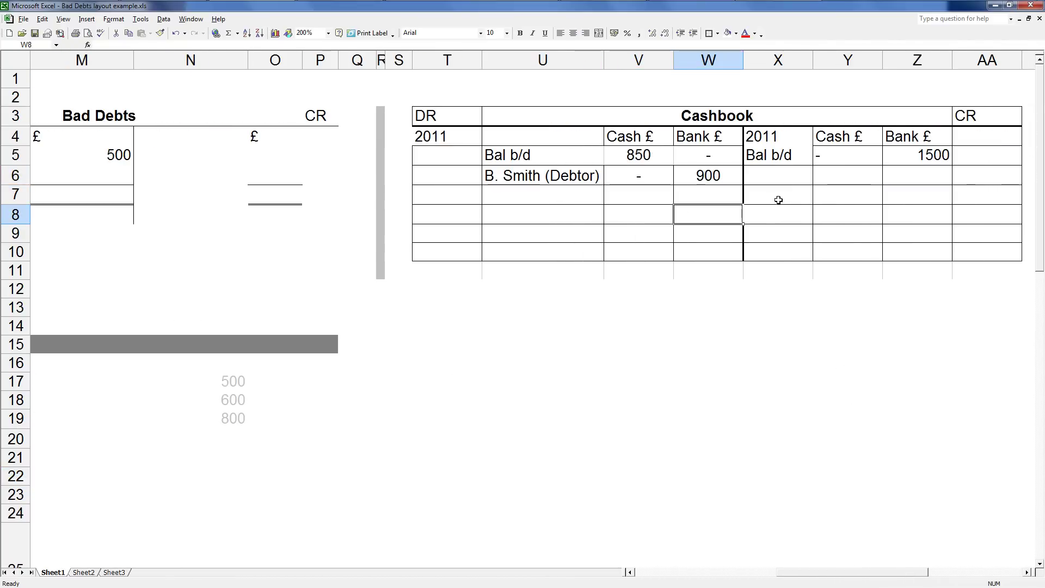
{"action": "left_click", "coordinate": [610, 214]}
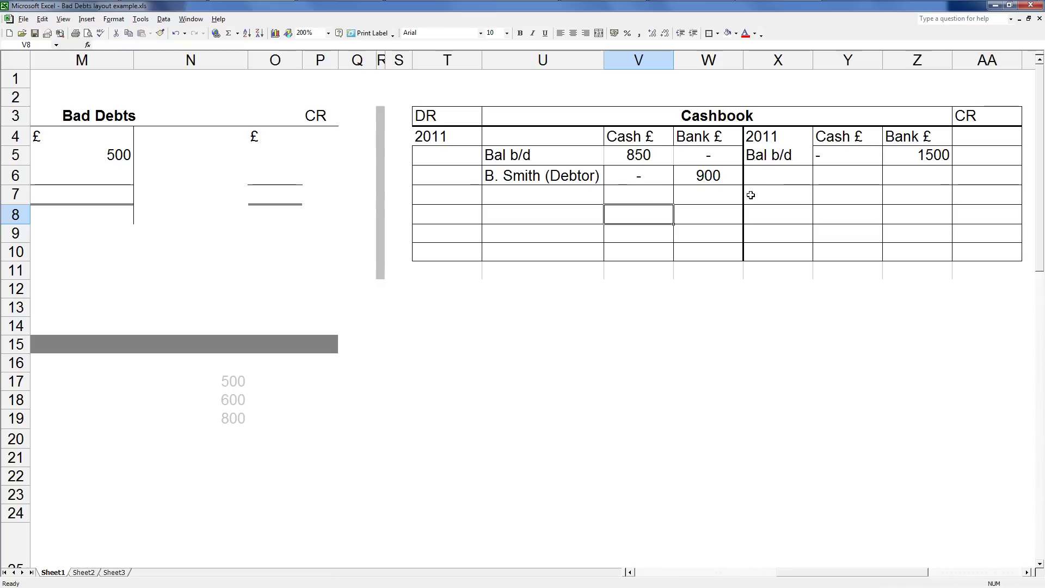
{"action": "left_click", "coordinate": [721, 194]}
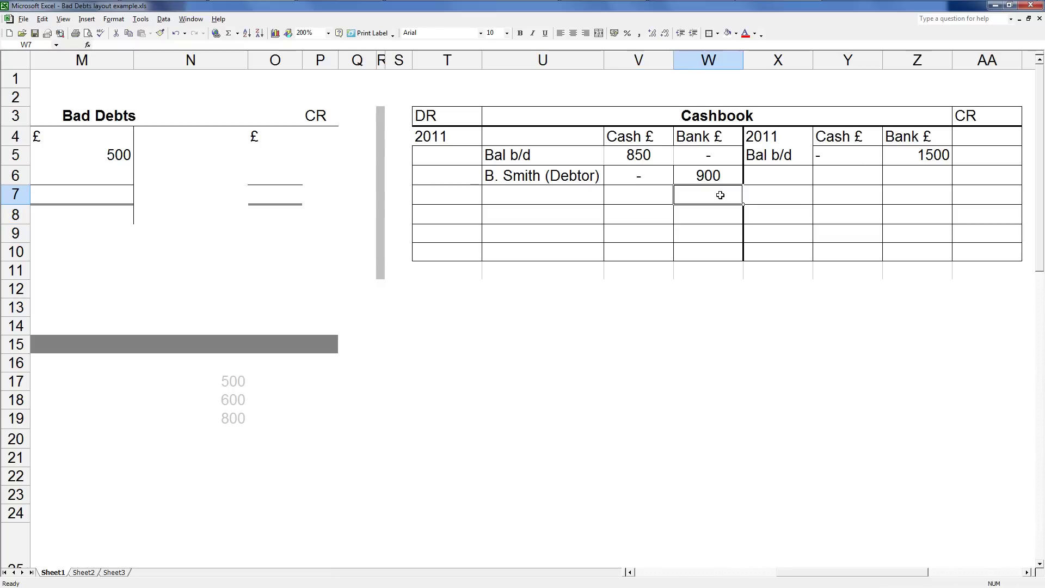
{"action": "left_click", "coordinate": [761, 194]}
{"action": "left_click", "coordinate": [761, 216]}
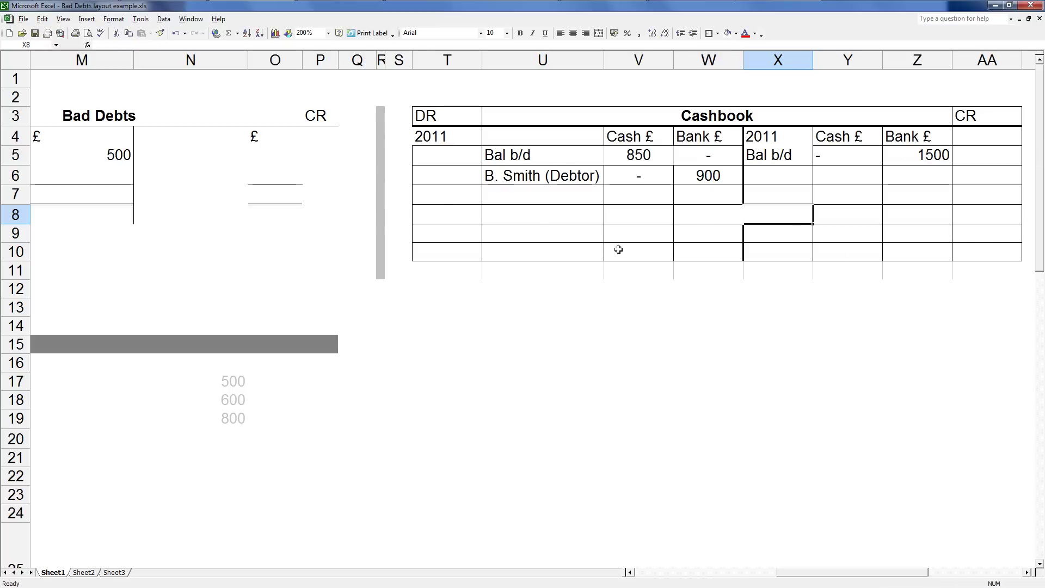
{"action": "left_click", "coordinate": [699, 179]}
Compare the second debtor's sales amount in D16 with the Cashbook payment in F16.
{"action": "left_click_drag", "start_coordinate": [908, 575], "coordinate": [759, 575]}
{"action": "left_click", "coordinate": [434, 381]}
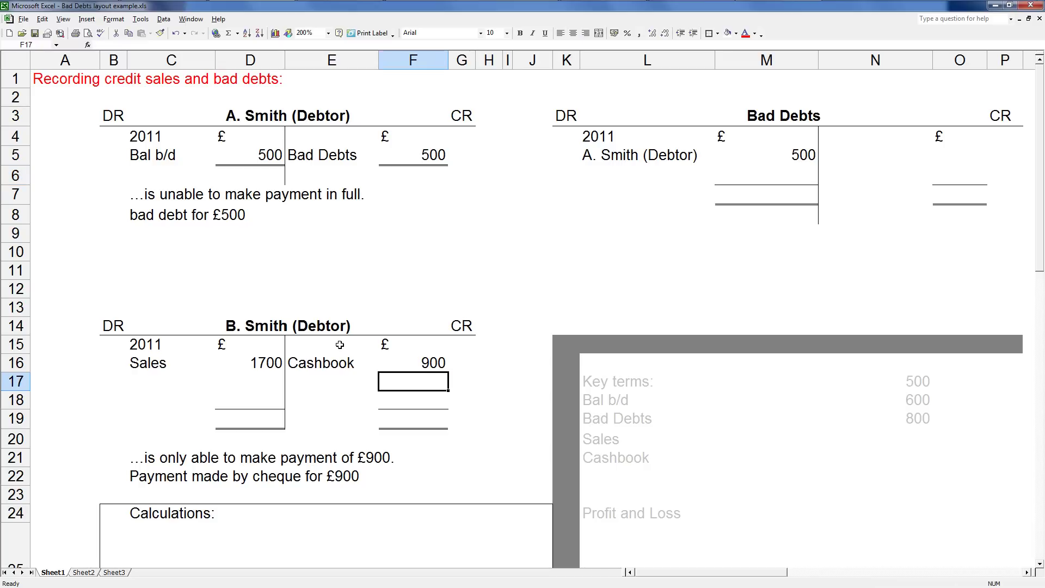
{"action": "left_click_drag", "start_coordinate": [275, 366], "coordinate": [392, 361]}
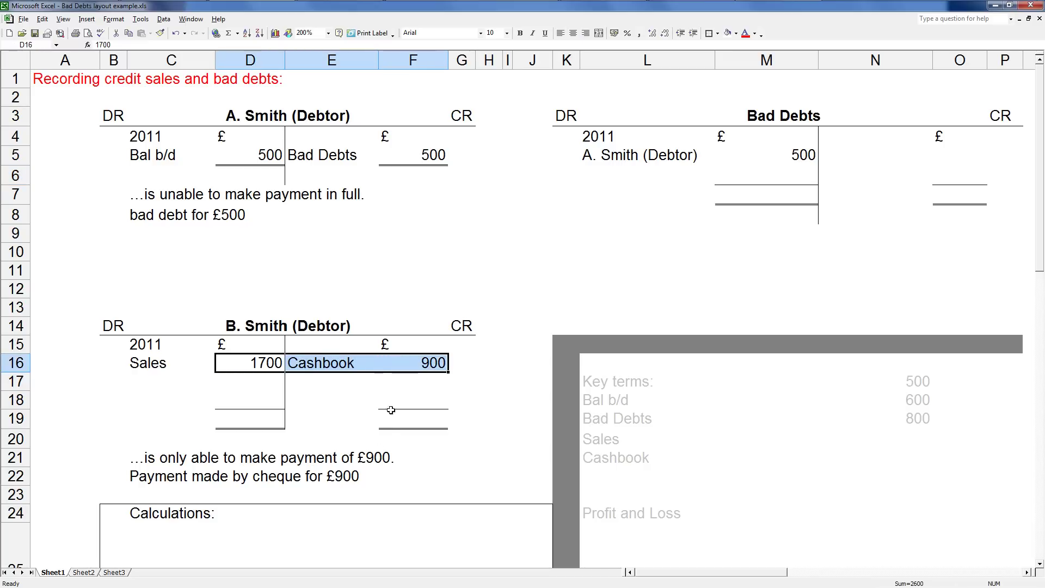
{"action": "left_click", "coordinate": [316, 379]}
{"action": "left_click", "coordinate": [416, 386]}
{"action": "left_click", "coordinate": [336, 381]}
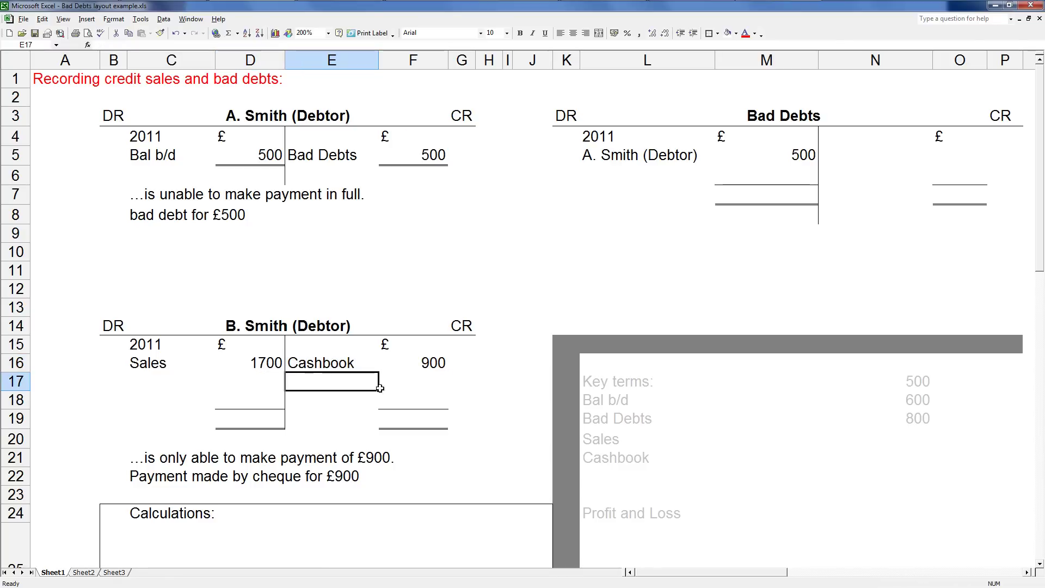
{"action": "left_click", "coordinate": [256, 362]}
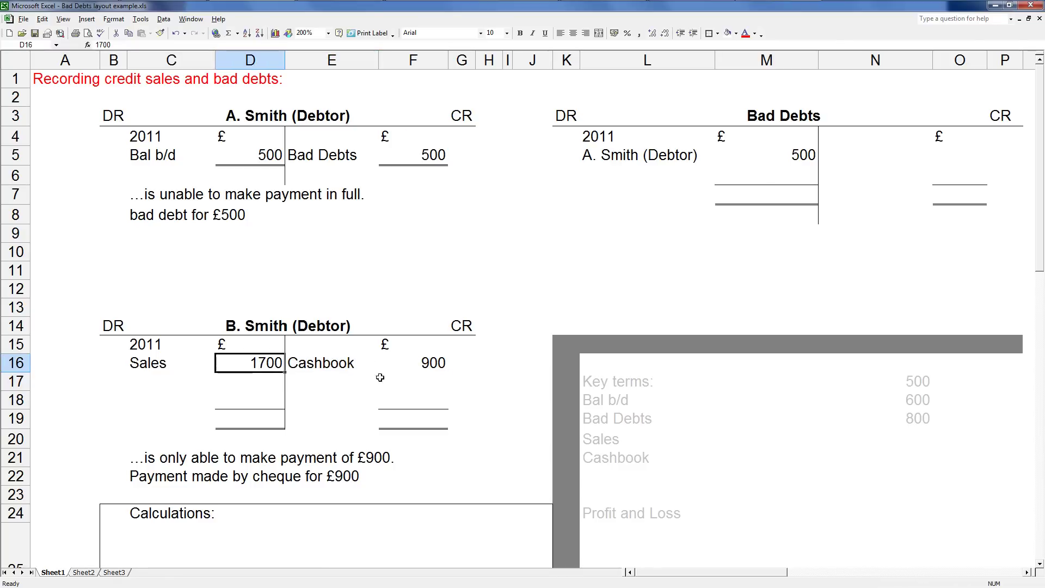
Enter 800 in F17 on the credit side of the second debtor's account.
{"action": "left_click", "coordinate": [420, 378]}
{"action": "type", "text": "800"}
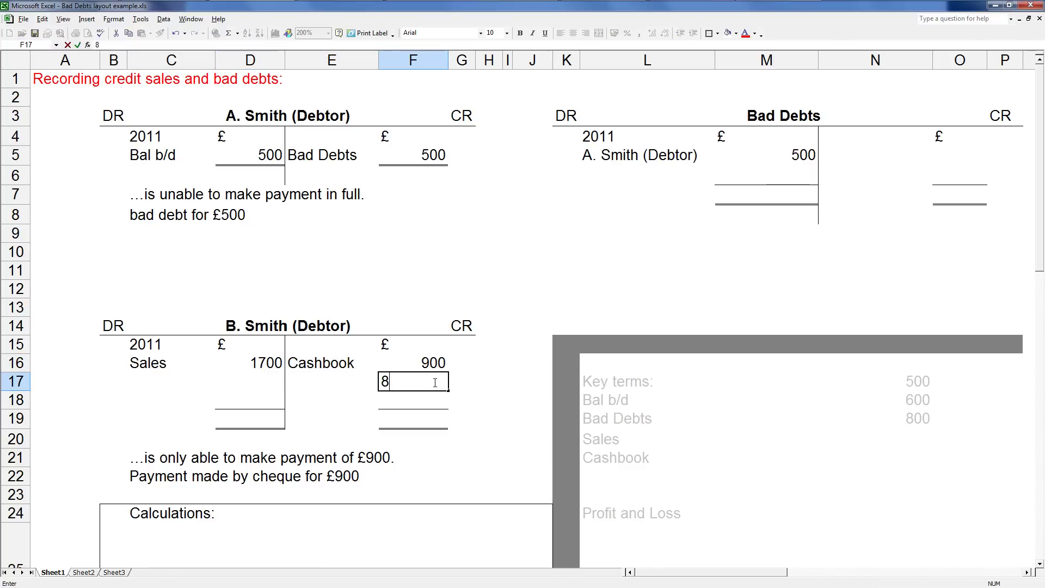
{"action": "left_click", "coordinate": [467, 382]}
Label the credit entry in E17 of the second debtor's account by linking it to the Bad Debts account heading in L3.
{"action": "left_click", "coordinate": [327, 380]}
{"action": "type", "text": "="}
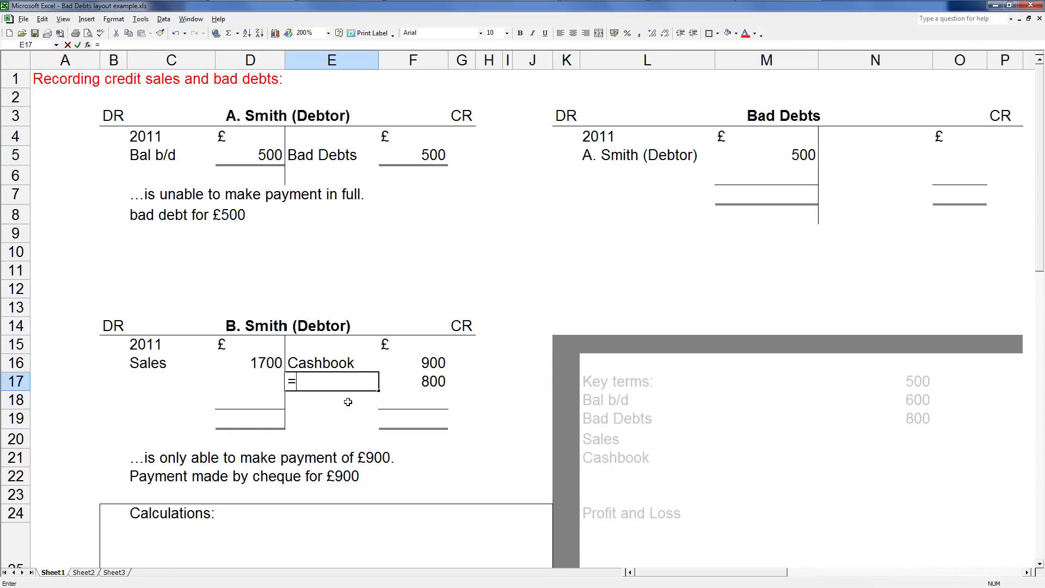
{"action": "left_click", "coordinate": [736, 121]}
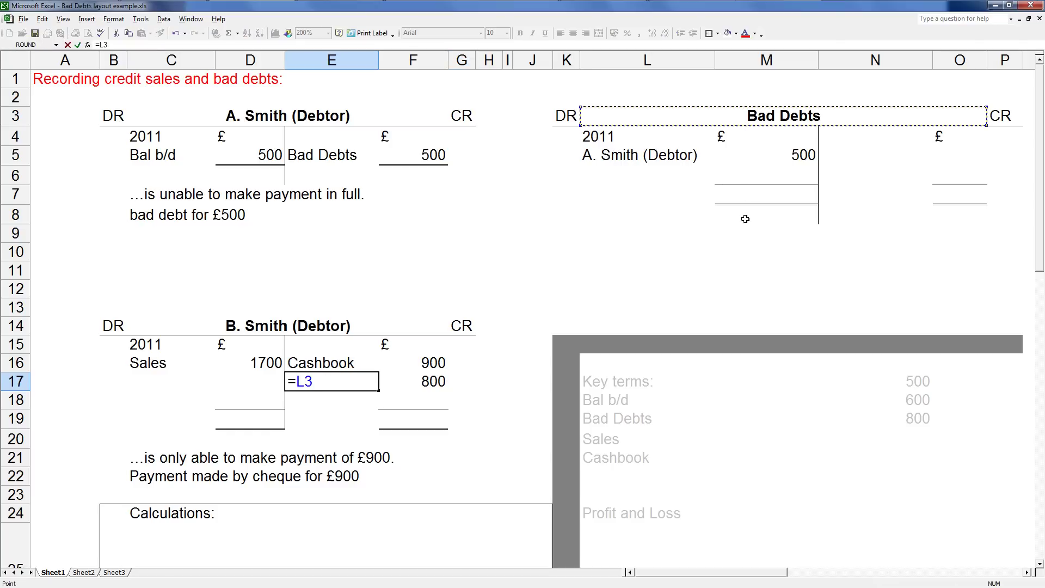
{"action": "key", "text": "Return"}
{"action": "left_click", "coordinate": [358, 387]}
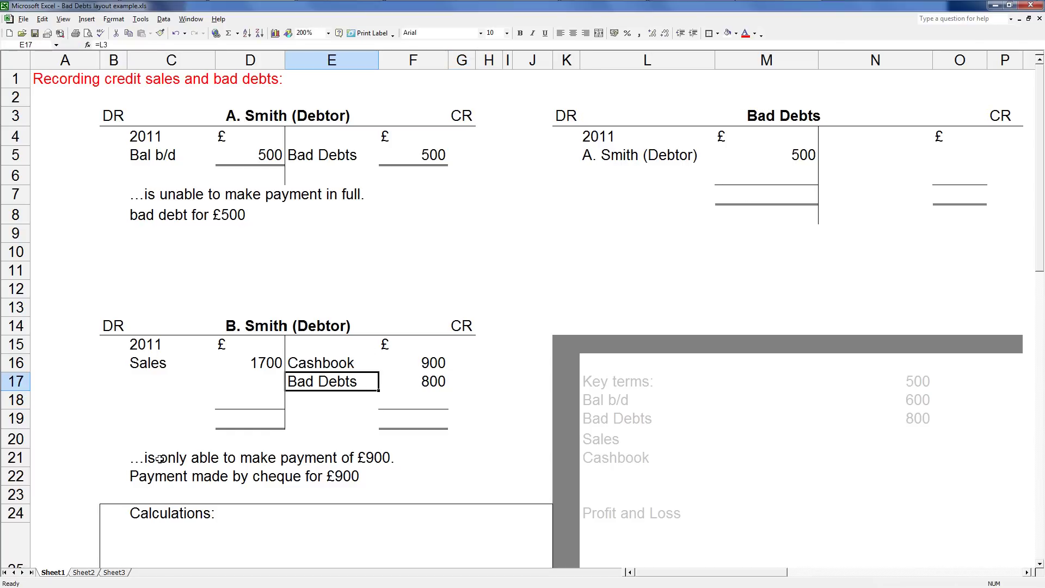
Read the notes in rows 21 and 22 about the second debtor's partial payment by cheque.
{"action": "left_click_drag", "start_coordinate": [159, 459], "coordinate": [209, 469]}
{"action": "left_click", "coordinate": [272, 471]}
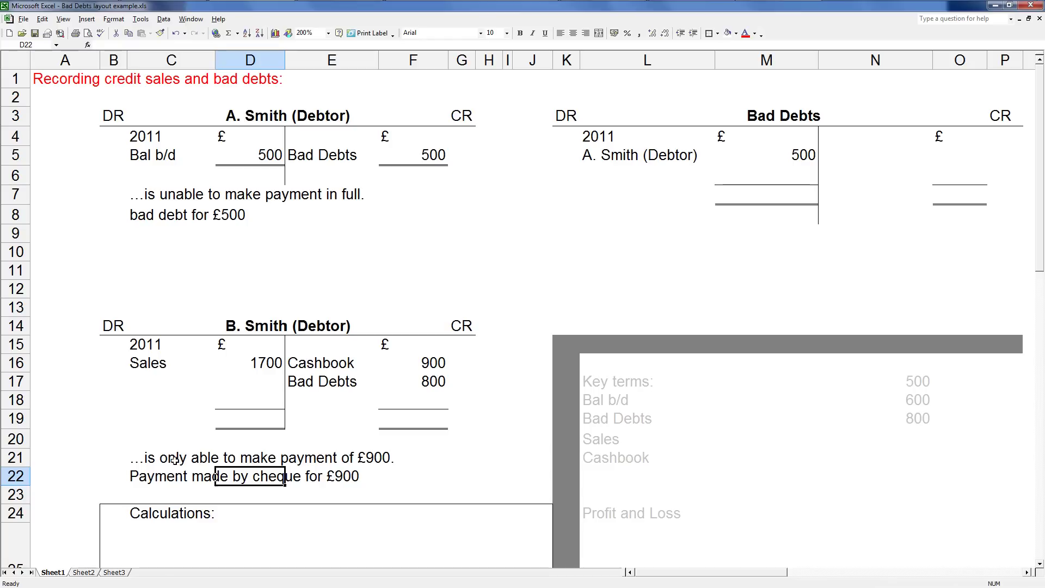
{"action": "left_click", "coordinate": [138, 461]}
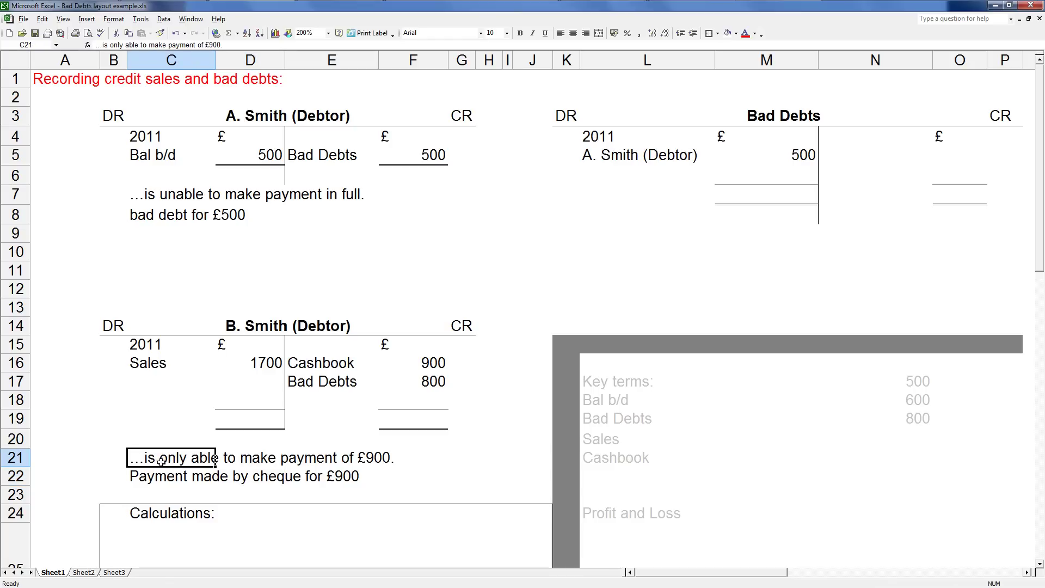
{"action": "left_click", "coordinate": [297, 460]}
{"action": "left_click", "coordinate": [390, 459]}
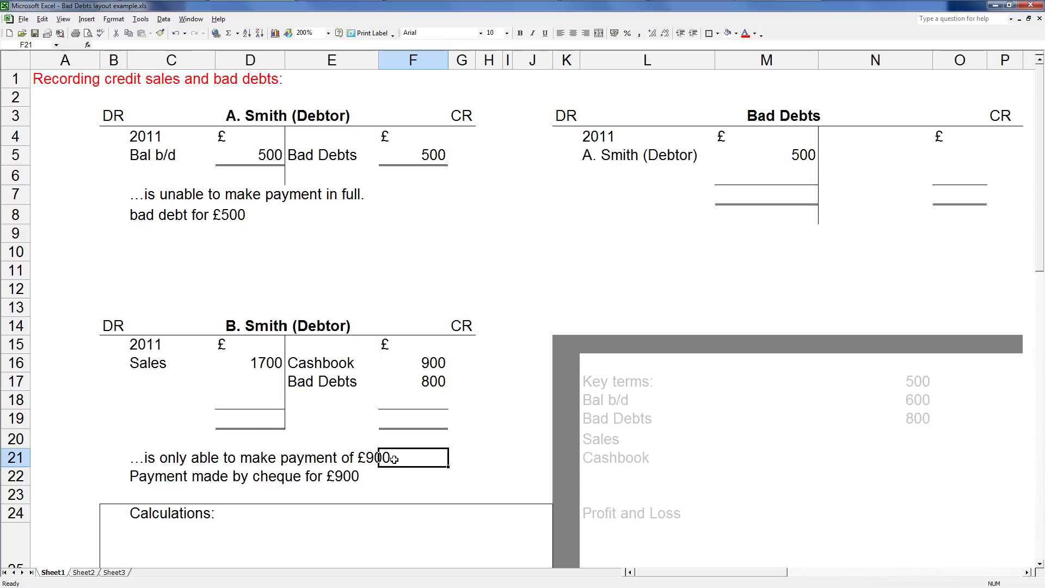
{"action": "left_click", "coordinate": [486, 463]}
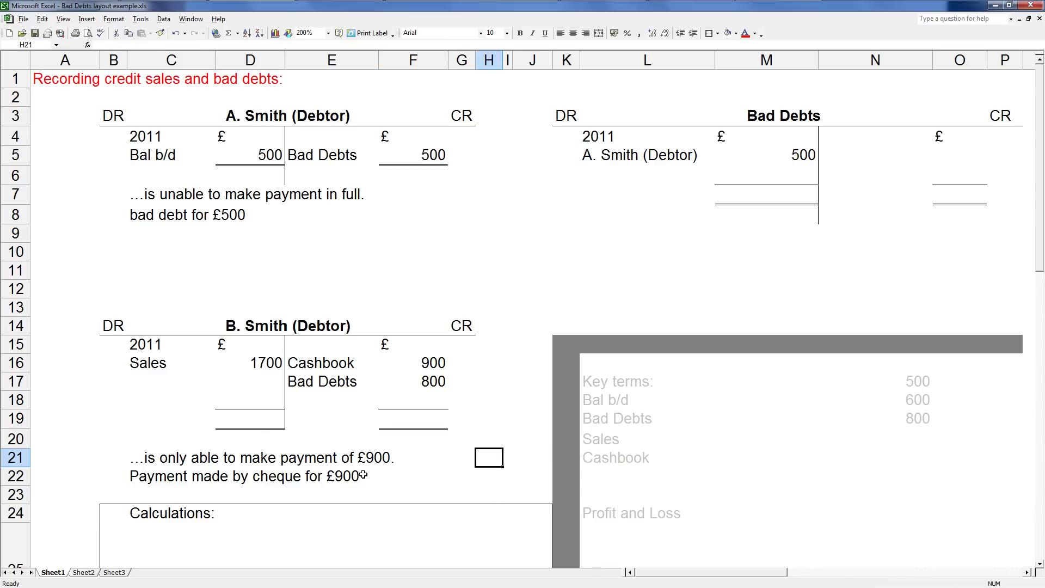
{"action": "left_click", "coordinate": [456, 380]}
Total the second debtor's debit and credit columns, rows 16 to 18, into D19 and F19 with AutoSum.
{"action": "left_click_drag", "start_coordinate": [267, 362], "coordinate": [273, 414]}
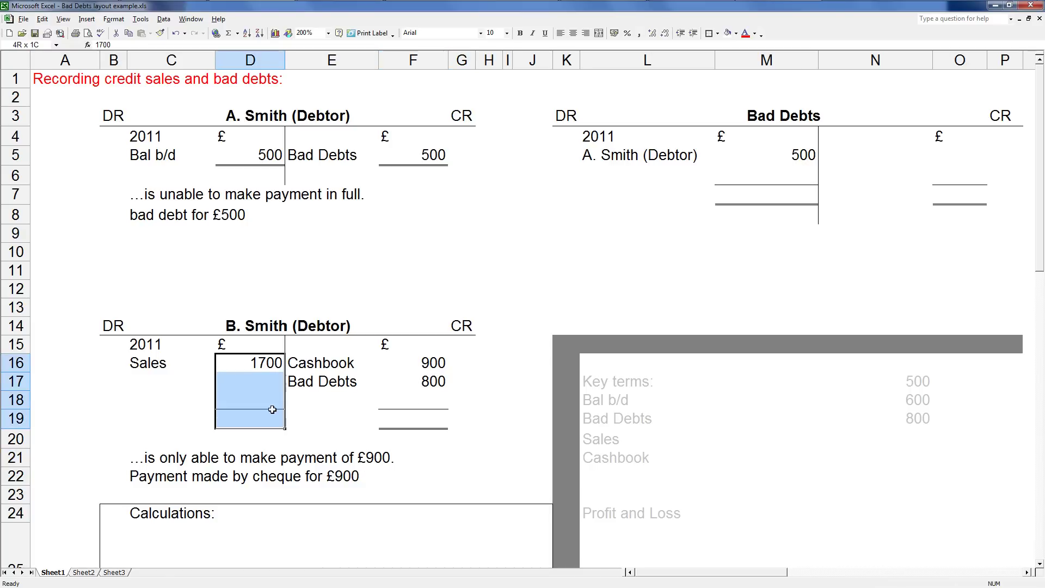
{"action": "left_click_drag", "start_coordinate": [430, 363], "coordinate": [408, 415]}
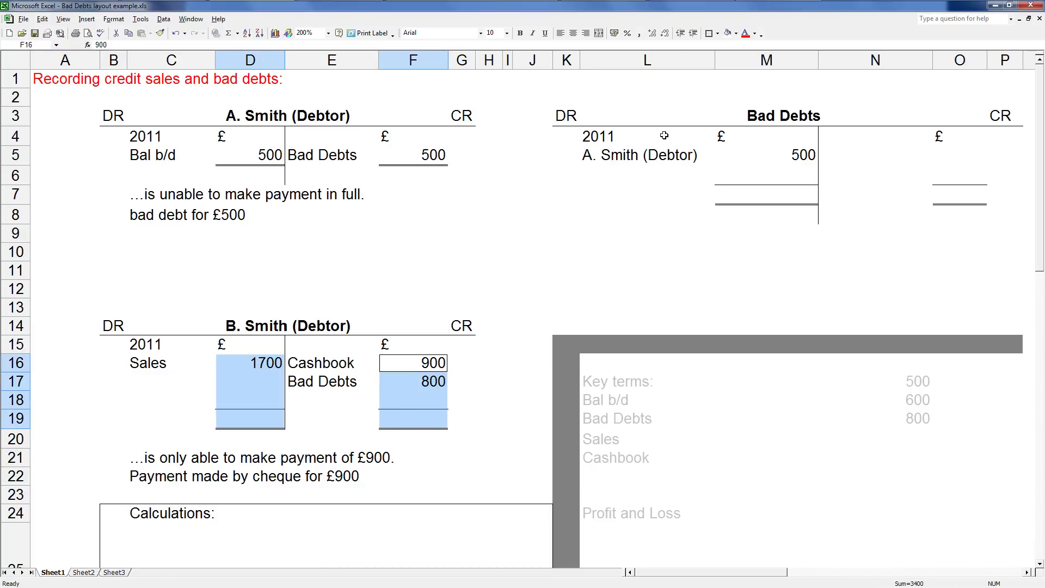
{"action": "left_click", "coordinate": [228, 33]}
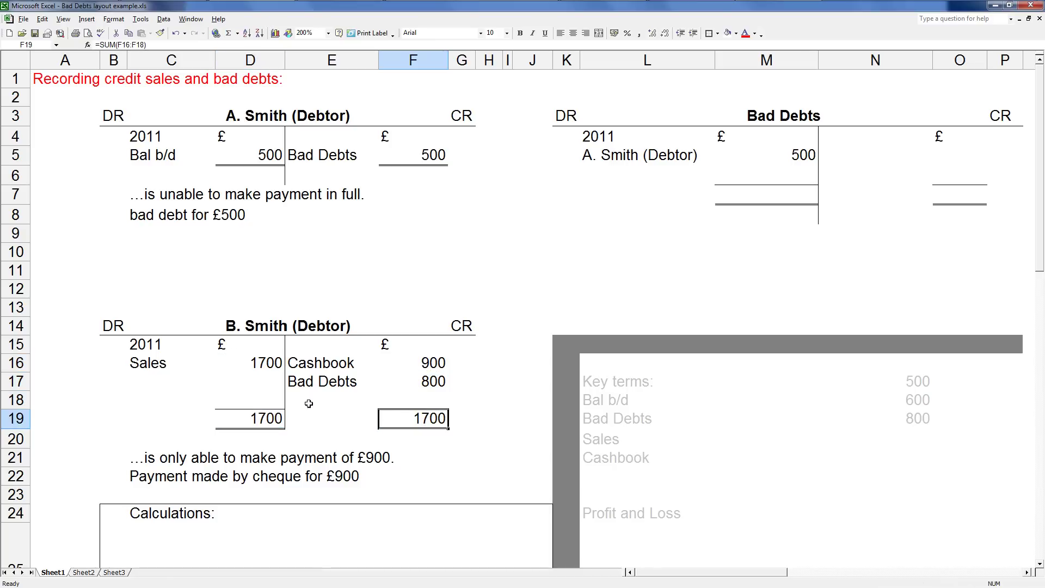
Clear the credit total in F19 and the bad debt amount in F17 of the second debtor's account.
{"action": "left_click", "coordinate": [345, 411]}
{"action": "left_click", "coordinate": [426, 382]}
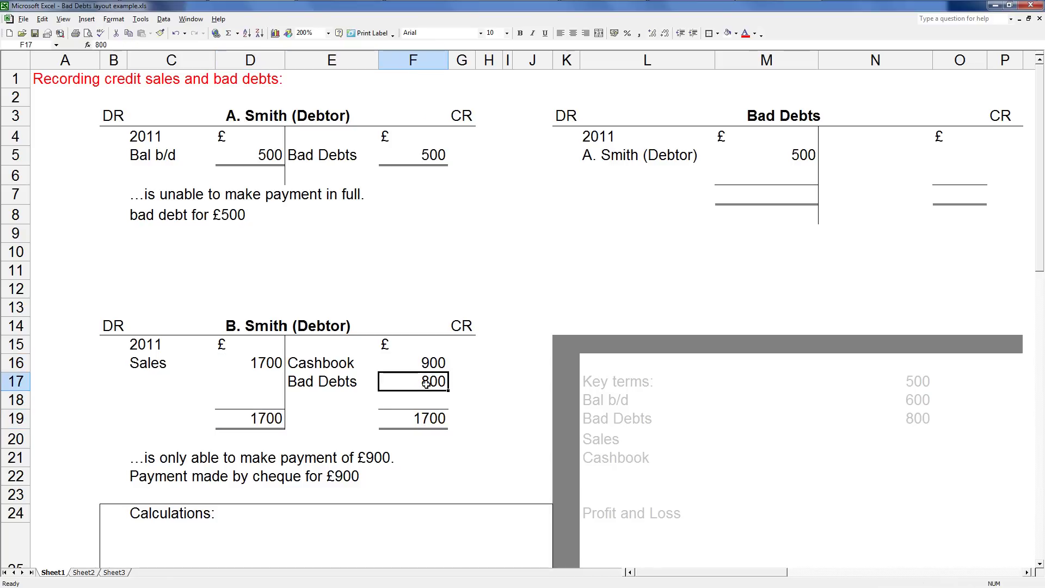
{"action": "left_click", "coordinate": [416, 419]}
{"action": "key", "text": "Delete"}
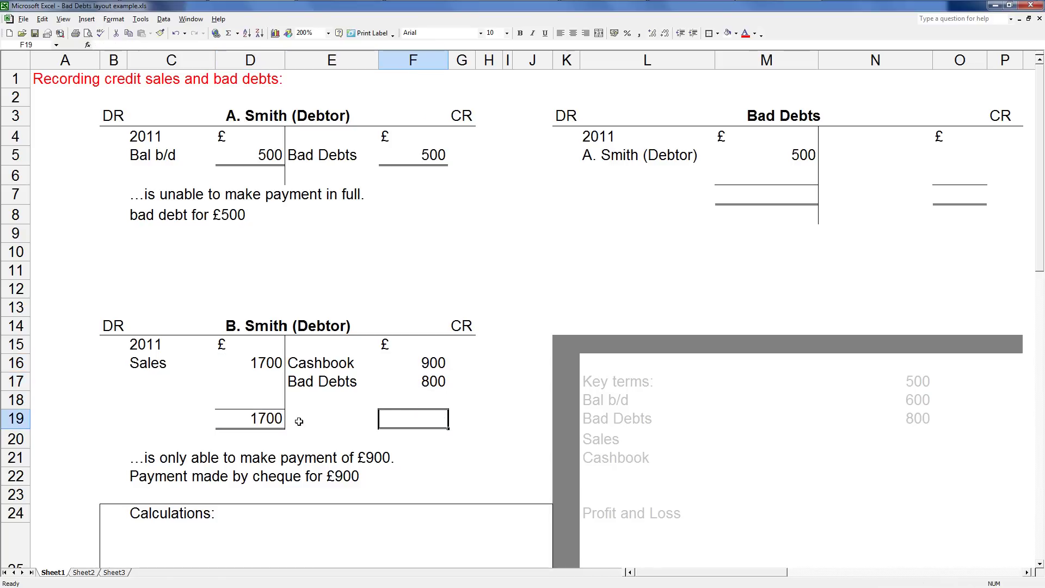
{"action": "left_click", "coordinate": [258, 418]}
{"action": "left_click", "coordinate": [300, 419]}
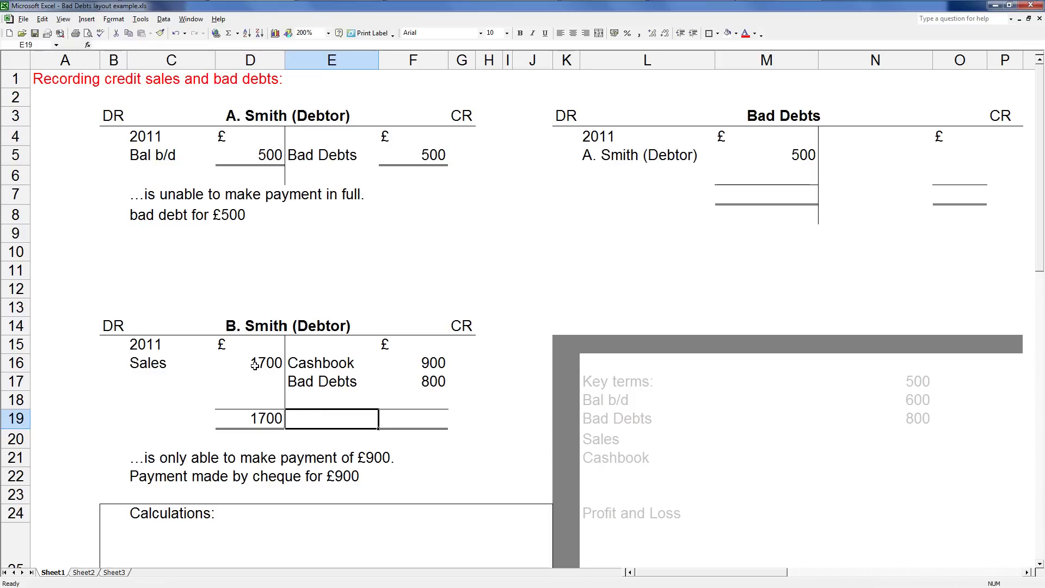
{"action": "left_click", "coordinate": [410, 383]}
{"action": "key", "text": "Delete"}
{"action": "left_click", "coordinate": [492, 403]}
{"action": "left_click", "coordinate": [426, 380]}
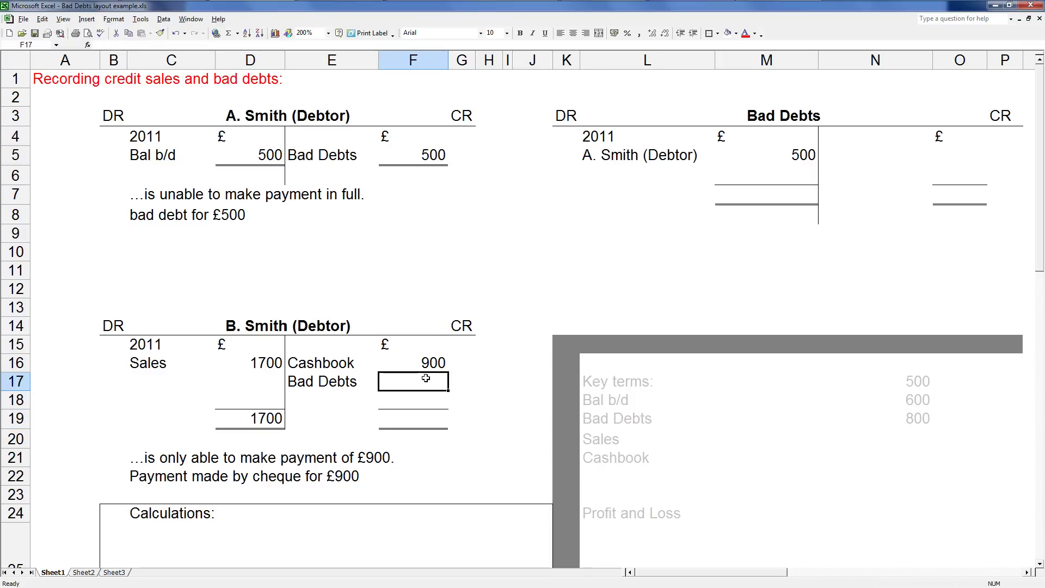
Set the second debtor's credit total in F19 equal to the debit total in D19 with a cell link.
{"action": "left_click", "coordinate": [347, 385]}
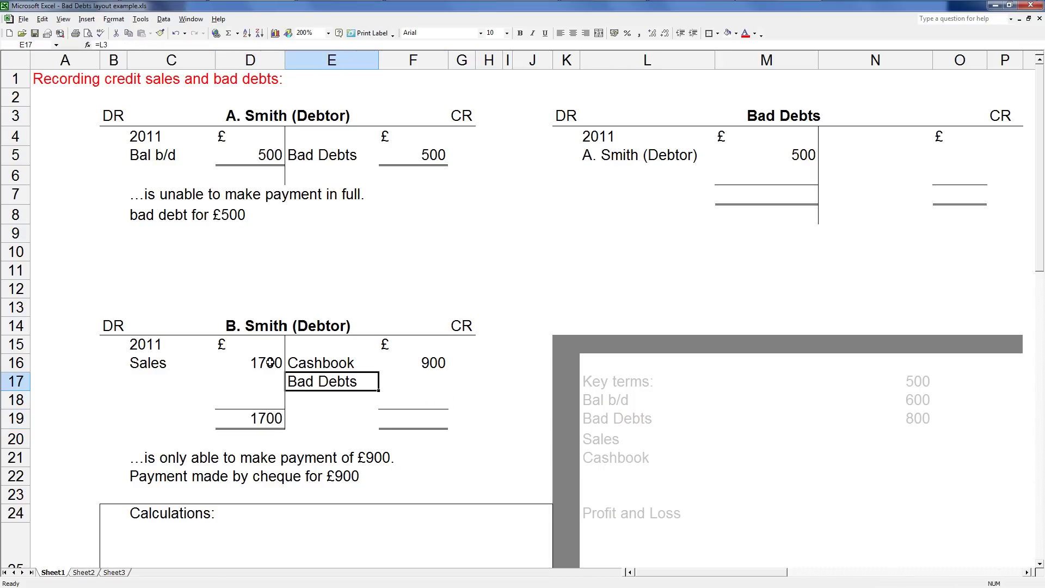
{"action": "left_click", "coordinate": [259, 412]}
{"action": "left_click", "coordinate": [437, 416]}
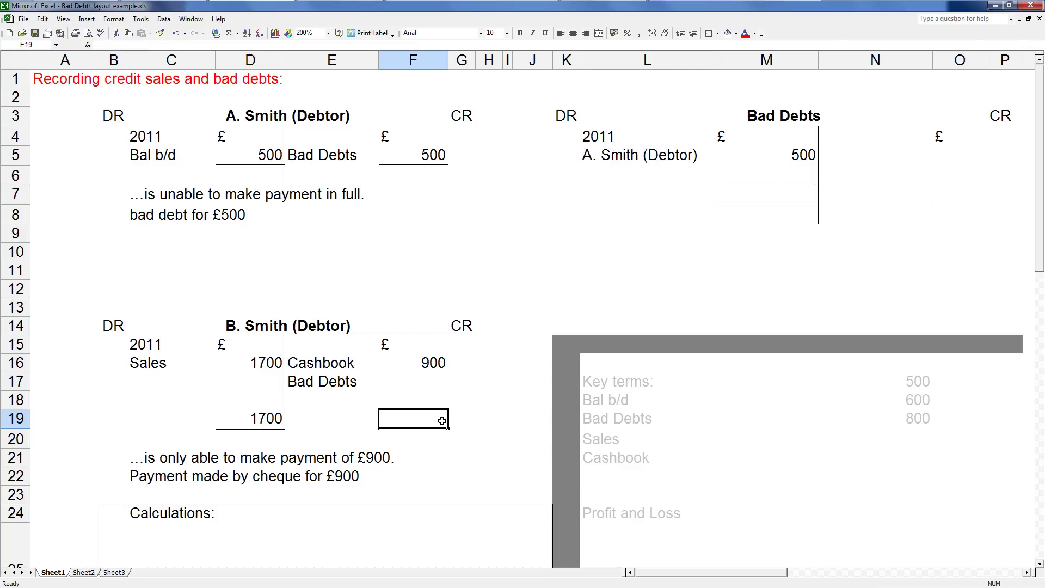
{"action": "type", "text": "="}
{"action": "left_click", "coordinate": [263, 417]}
{"action": "key", "text": "Return"}
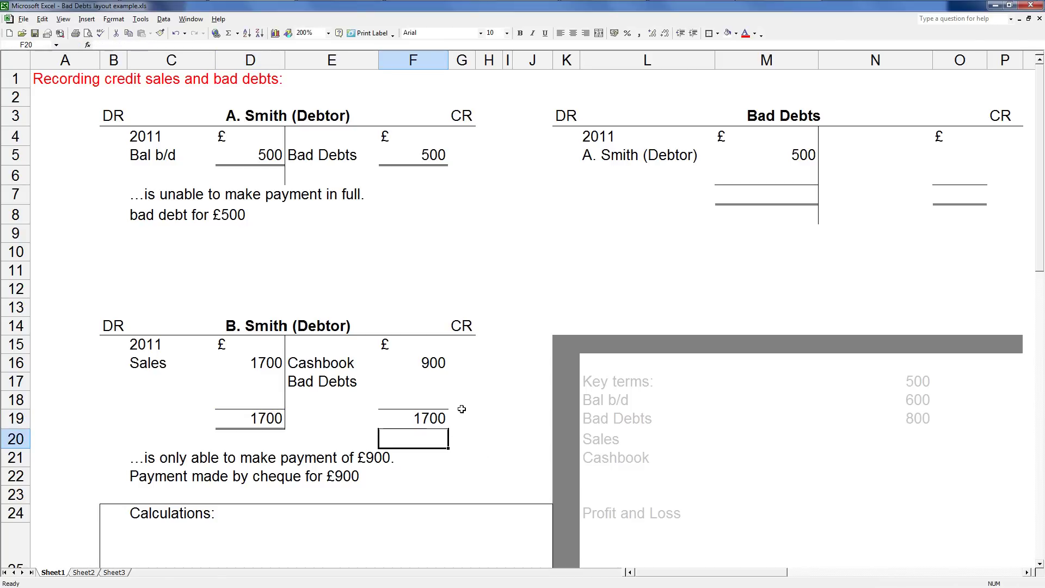
Calculate the bad debt amount in F17 as the credit total in F19 minus the Cashbook payment in F16.
{"action": "left_click", "coordinate": [436, 384]}
{"action": "type", "text": "="}
{"action": "left_click", "coordinate": [435, 418]}
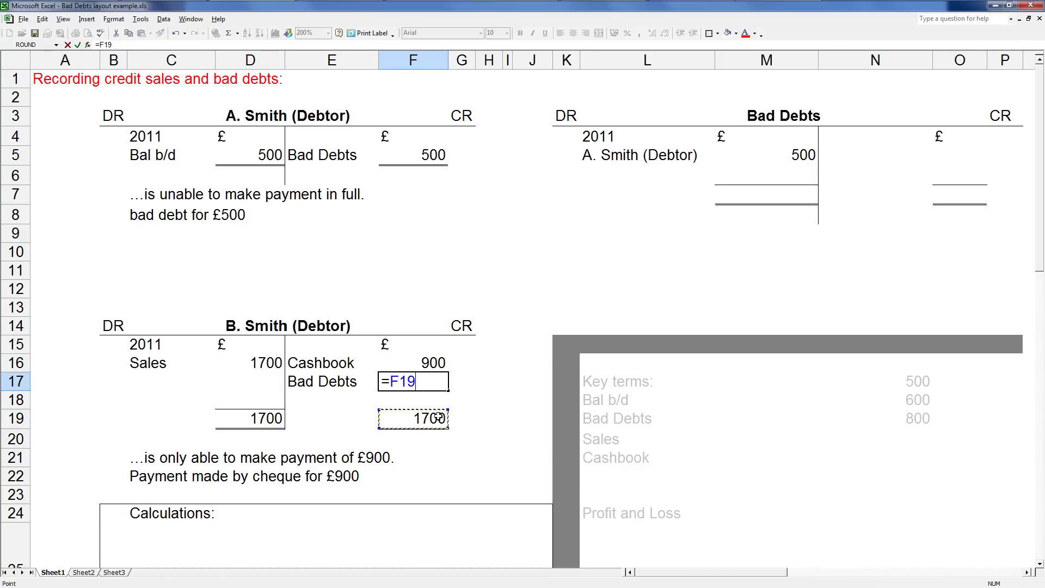
{"action": "type", "text": "-"}
{"action": "left_click", "coordinate": [432, 359]}
{"action": "key", "text": "Return"}
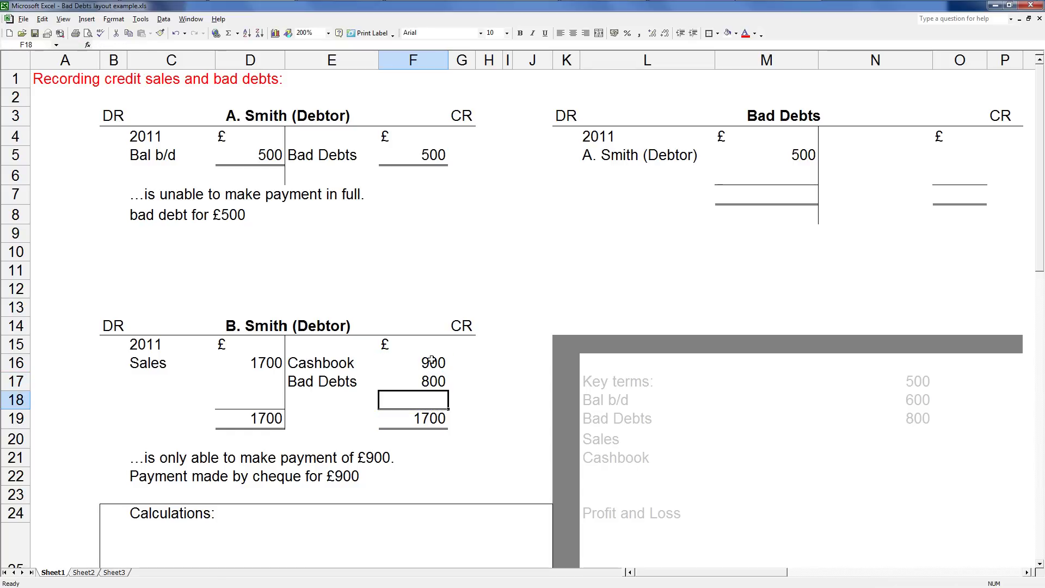
Check the Bad Debts entry in row 17 against the Cashbook payment and the second debtor's account heading.
{"action": "left_click", "coordinate": [469, 380]}
{"action": "left_click", "coordinate": [430, 389]}
{"action": "left_click", "coordinate": [466, 379]}
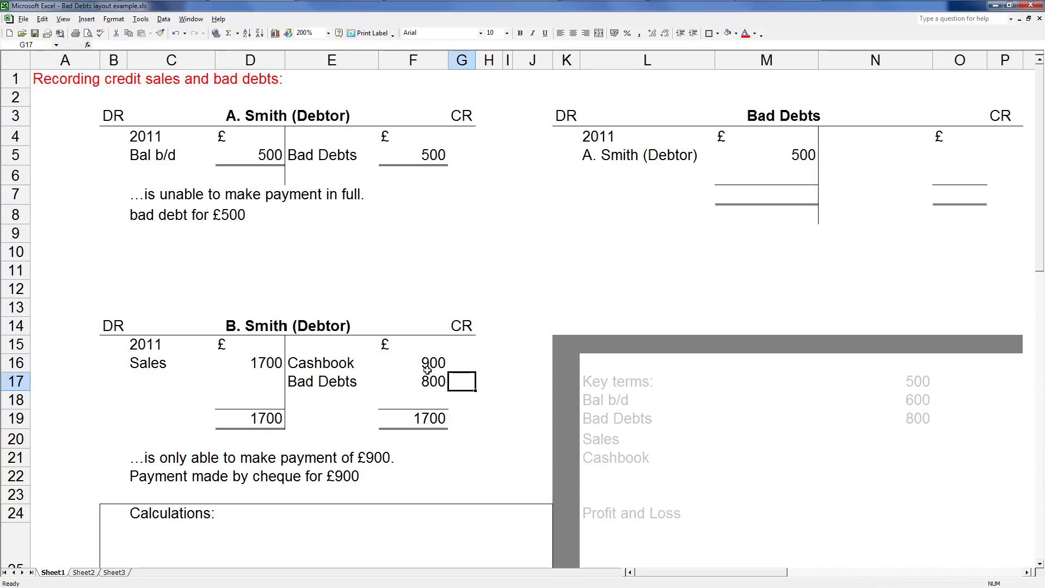
{"action": "left_click", "coordinate": [462, 365]}
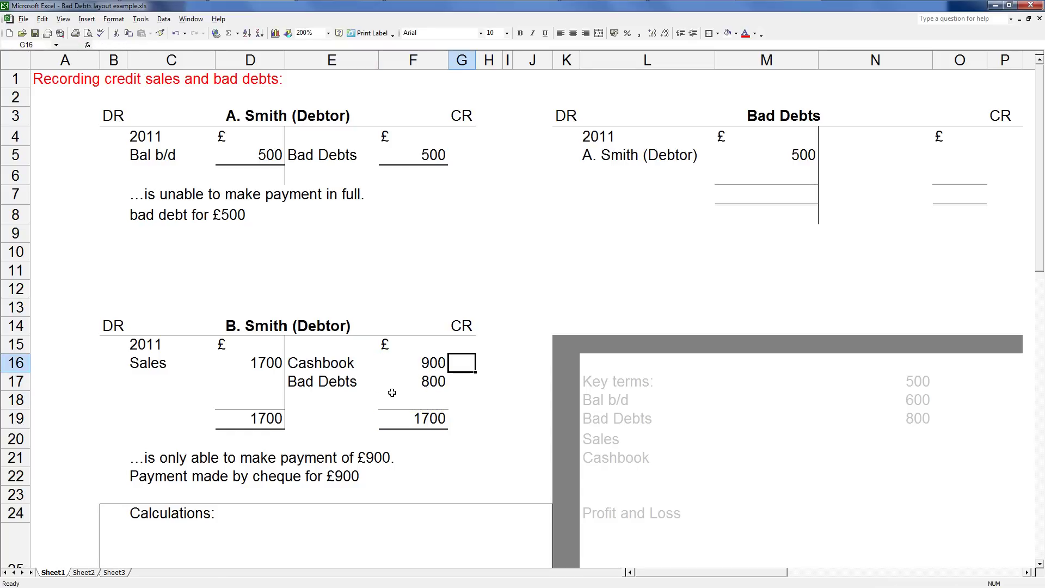
{"action": "left_click", "coordinate": [449, 399]}
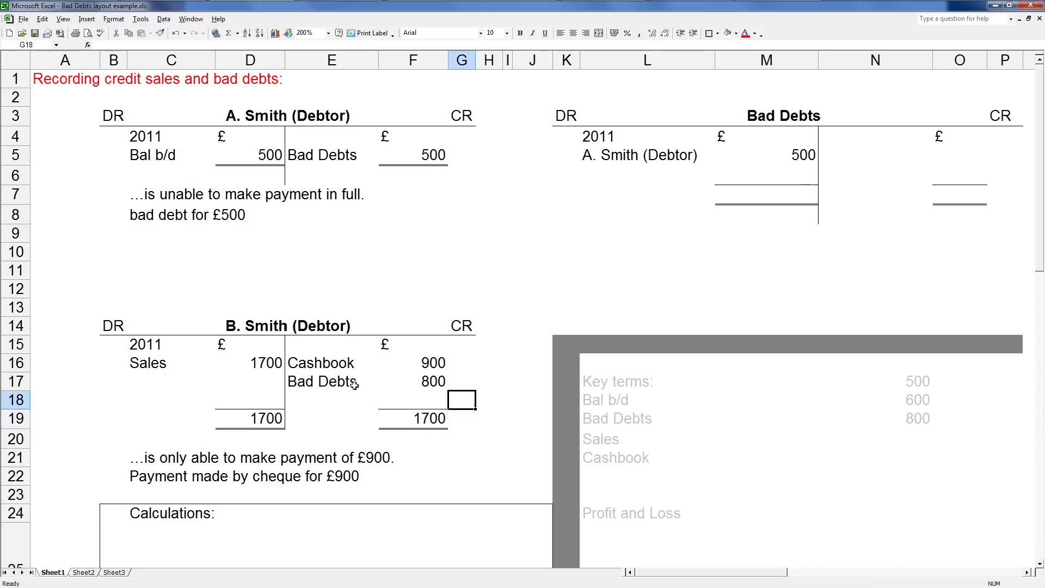
{"action": "left_click", "coordinate": [422, 380]}
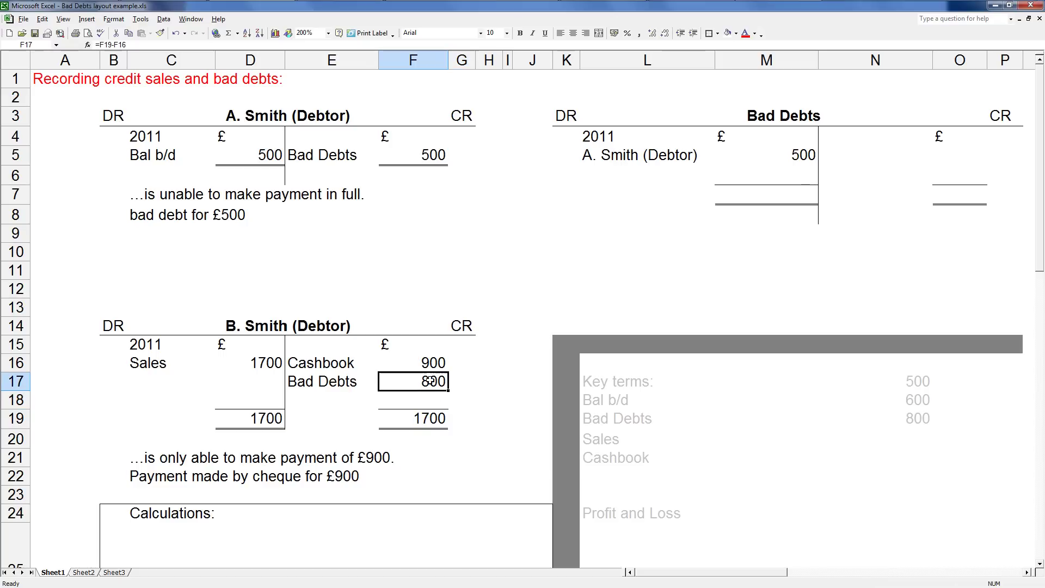
{"action": "left_click", "coordinate": [345, 383]}
{"action": "left_click_drag", "start_coordinate": [345, 383], "coordinate": [393, 384]}
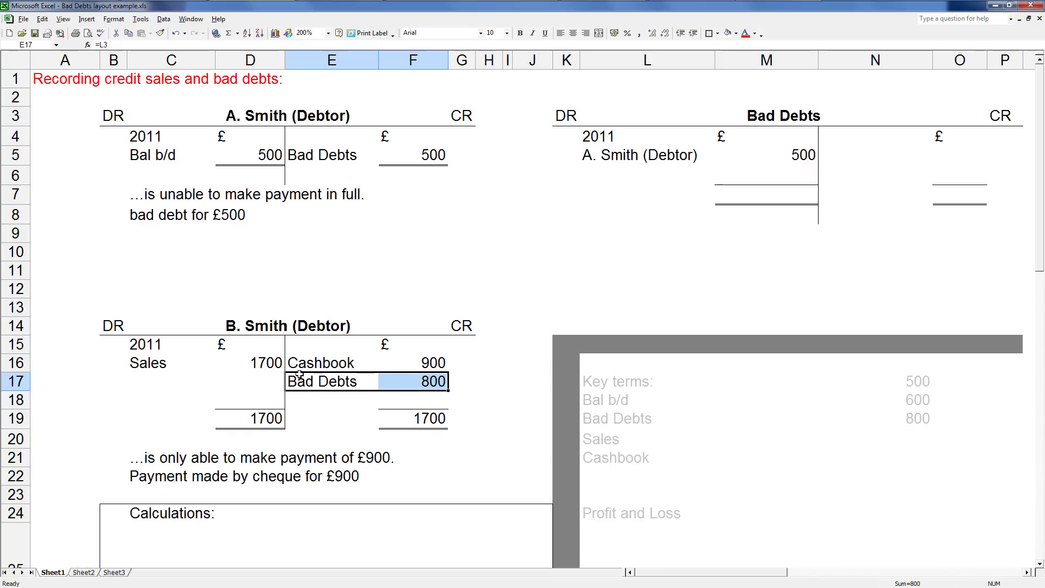
{"action": "left_click", "coordinate": [457, 326]}
{"action": "left_click", "coordinate": [287, 327]}
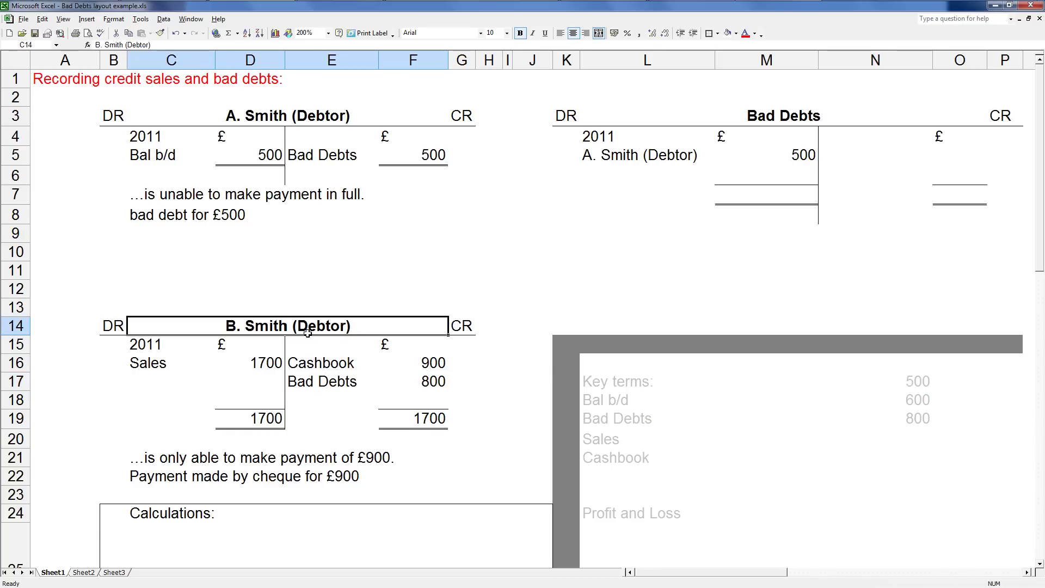
{"action": "left_click", "coordinate": [337, 384]}
Label the debit entry in L6 of the Bad Debts account by linking it to the second debtor's heading in C14.
{"action": "left_click", "coordinate": [629, 175]}
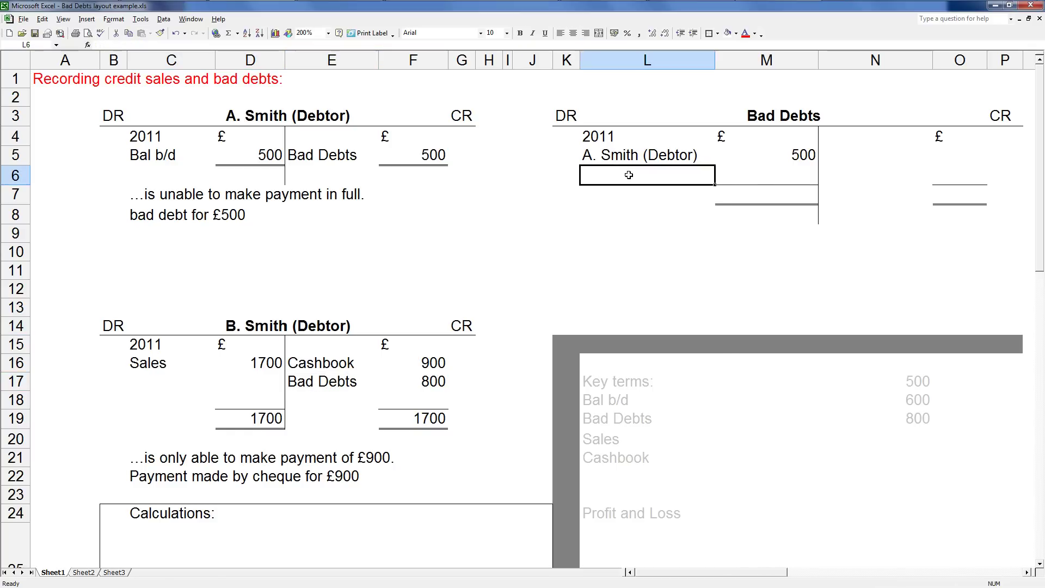
{"action": "type", "text": "="}
{"action": "left_click", "coordinate": [246, 329]}
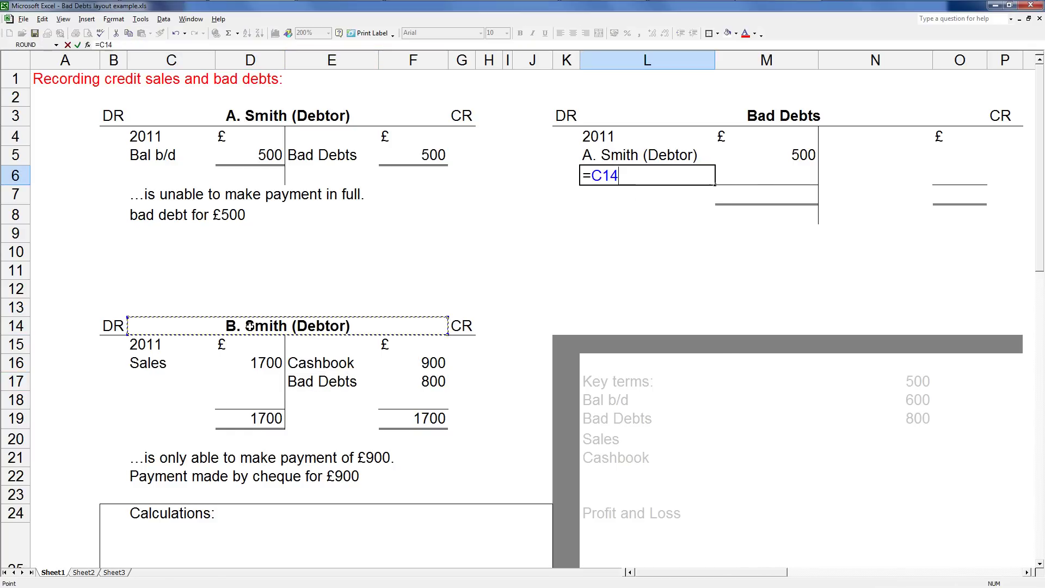
{"action": "key", "text": "Return"}
Post the second debtor's bad debt to M6 of the Bad Debts account by linking it to F17.
{"action": "left_click", "coordinate": [729, 182]}
{"action": "type", "text": "="}
{"action": "left_click", "coordinate": [437, 381]}
{"action": "key", "text": "Return"}
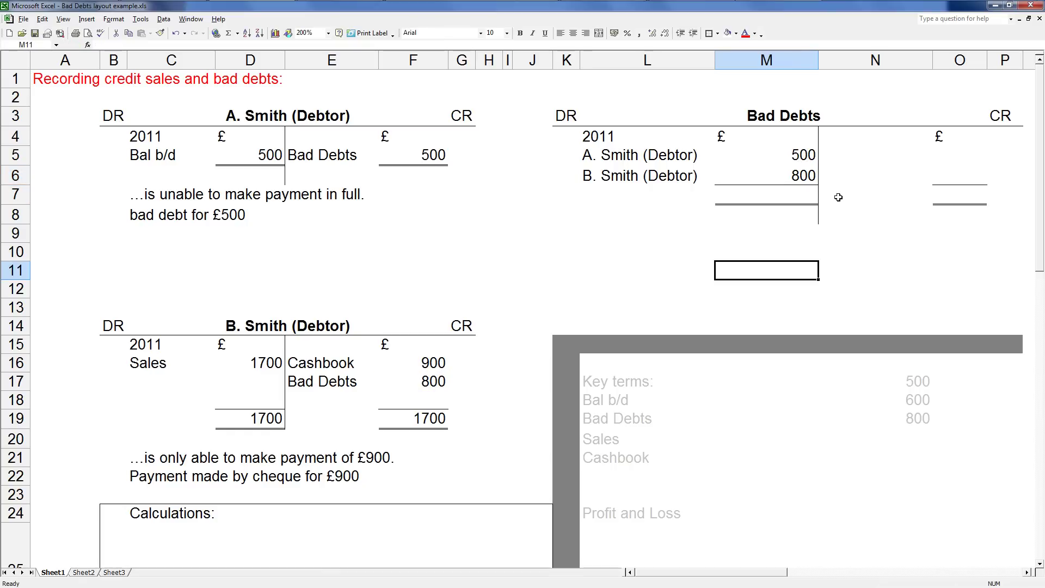
Check the debit entries in M5 and M6 of the Bad Debts account against the empty total and credit cells.
{"action": "left_click", "coordinate": [835, 196]}
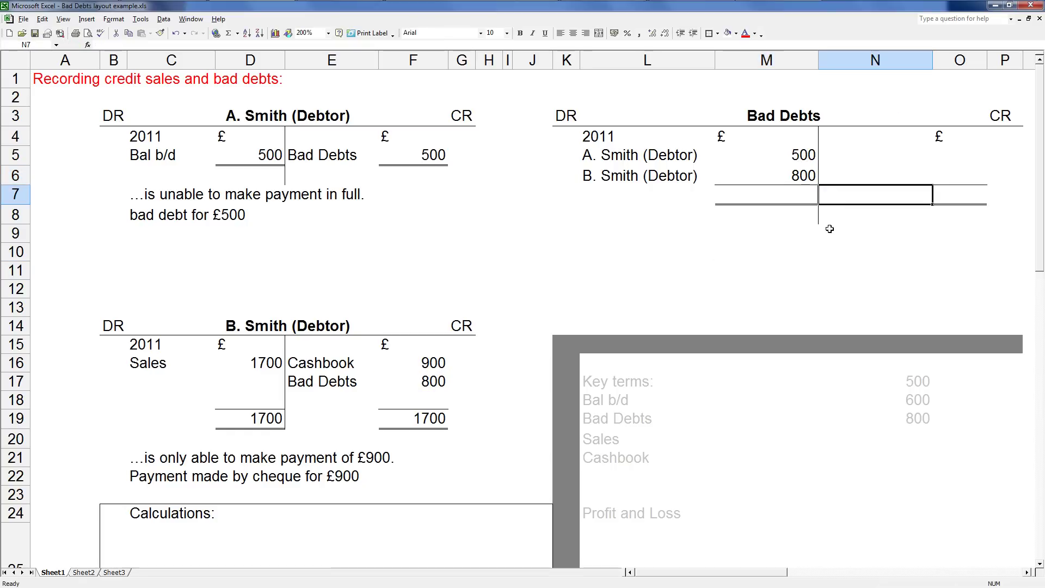
{"action": "left_click", "coordinate": [788, 248]}
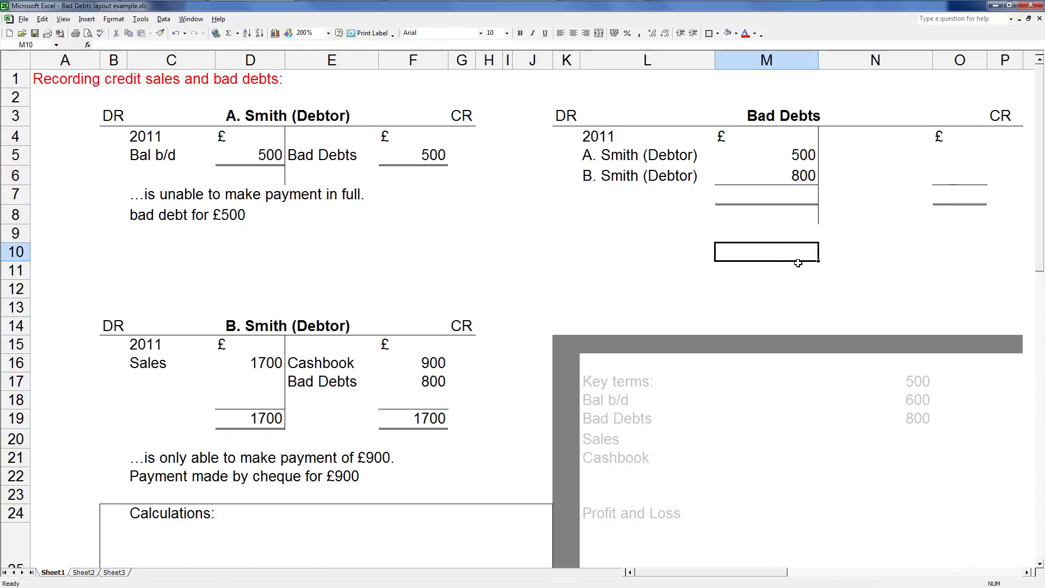
{"action": "left_click", "coordinate": [794, 156]}
{"action": "left_click", "coordinate": [774, 228]}
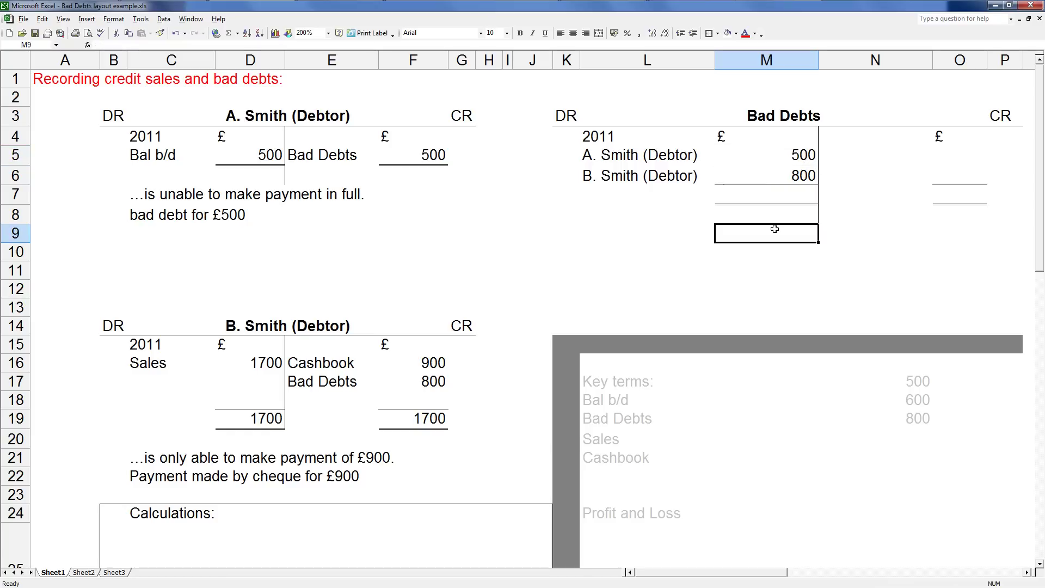
{"action": "left_click", "coordinate": [852, 228]}
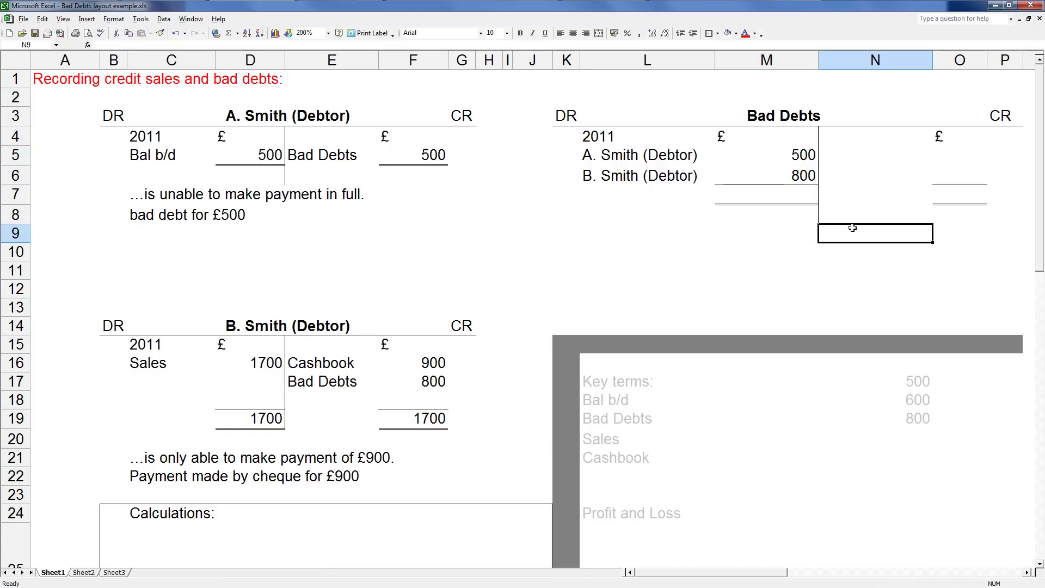
{"action": "left_click", "coordinate": [785, 221]}
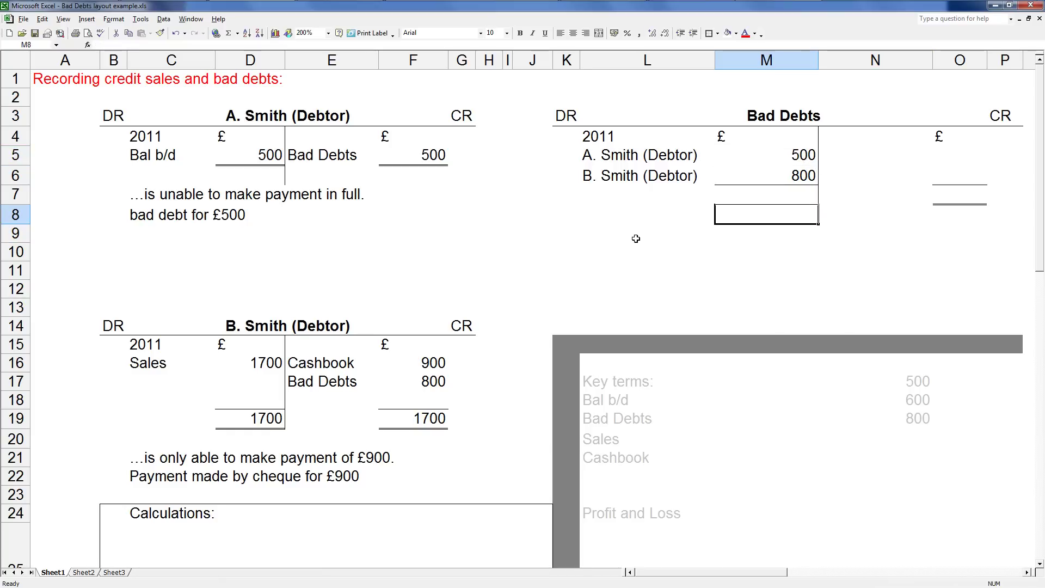
{"action": "left_click", "coordinate": [681, 216]}
{"action": "left_click", "coordinate": [796, 154]}
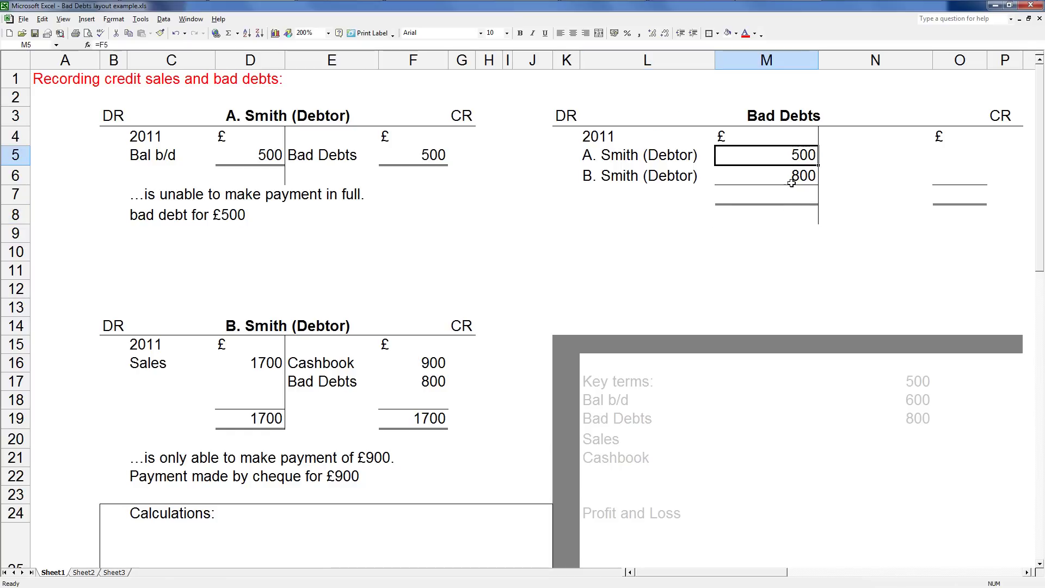
{"action": "left_click", "coordinate": [788, 231]}
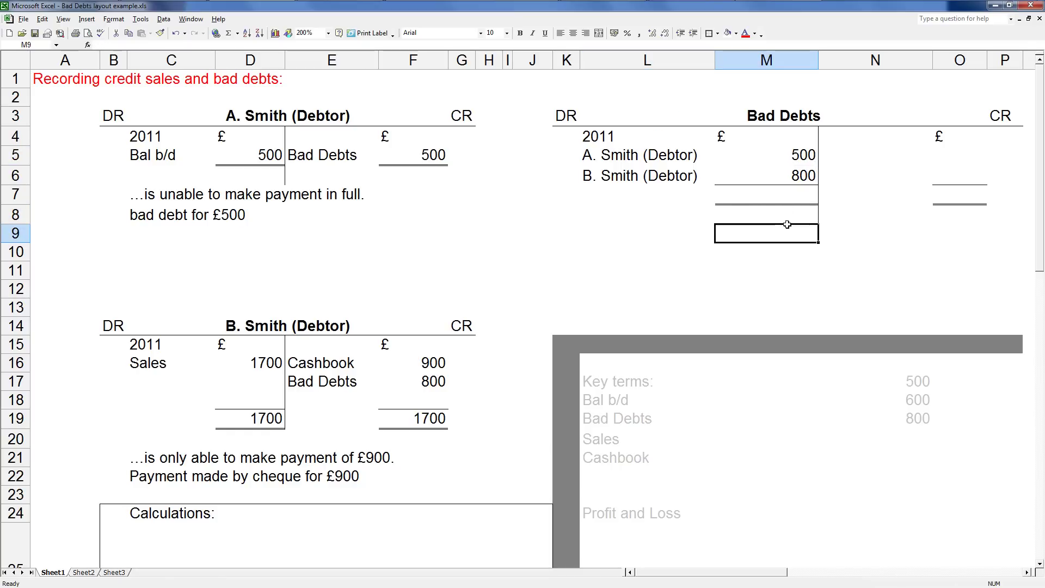
{"action": "left_click", "coordinate": [794, 178]}
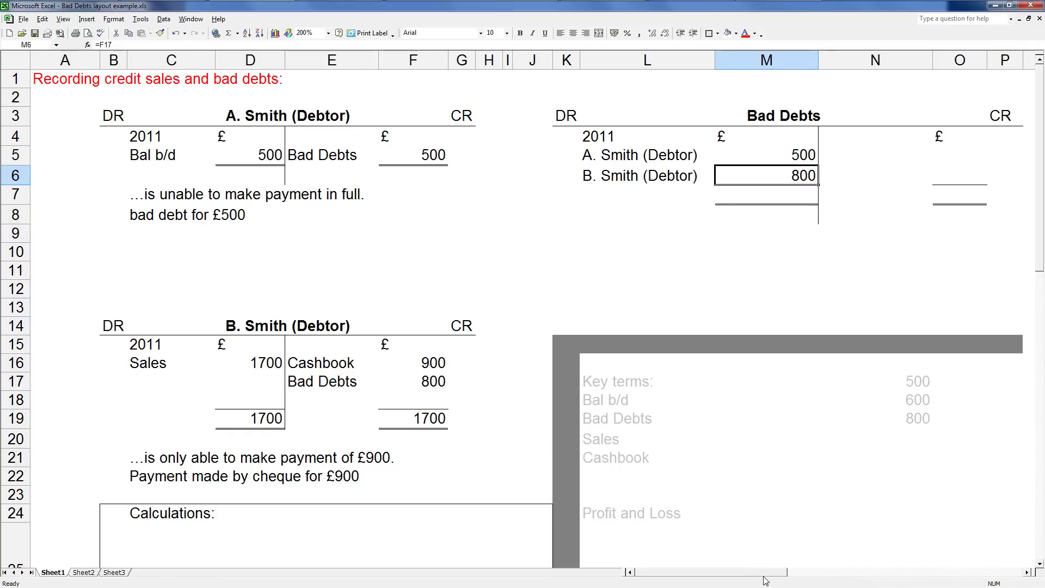
Total the two debit entries of the Bad Debts account in M7 with AutoSum.
{"action": "left_click_drag", "start_coordinate": [764, 576], "coordinate": [775, 574]}
{"action": "left_click", "coordinate": [771, 252]}
{"action": "left_click_drag", "start_coordinate": [726, 154], "coordinate": [738, 193]}
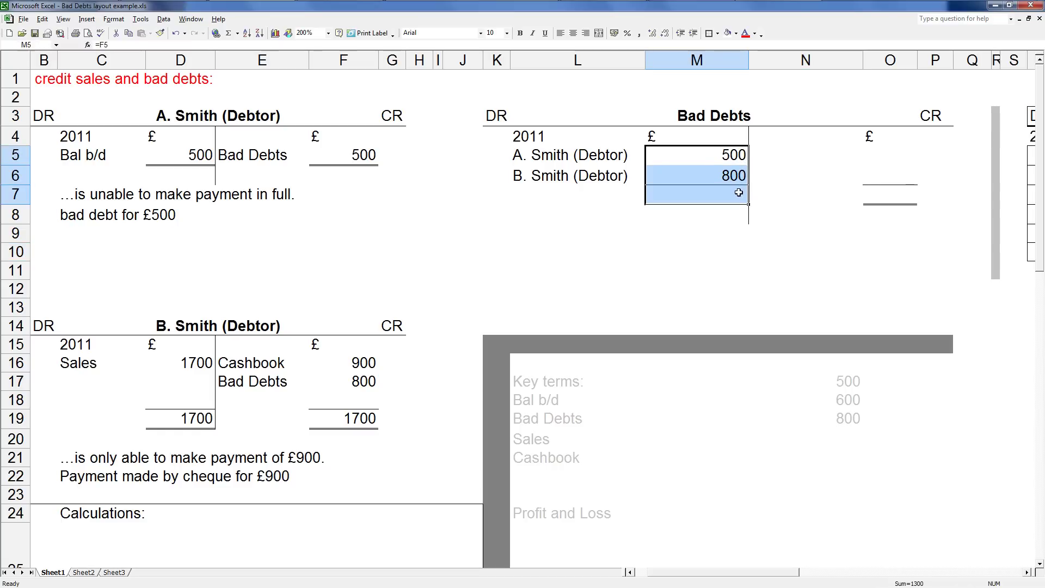
{"action": "left_click", "coordinate": [229, 33]}
{"action": "left_click", "coordinate": [794, 214]}
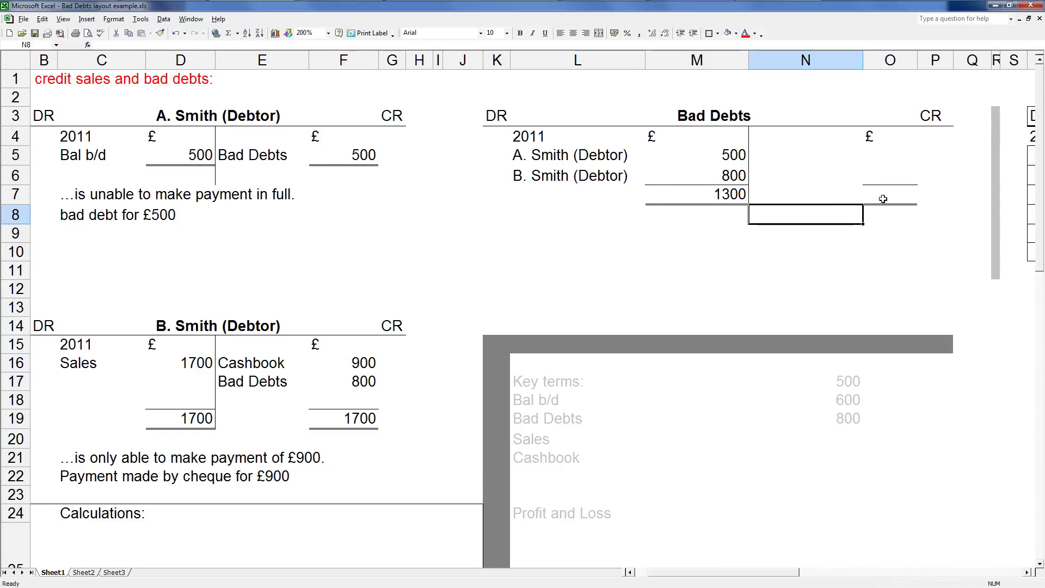
Link the credit total in O7 of the Bad Debts account to the debit total in M7.
{"action": "left_click", "coordinate": [893, 195]}
{"action": "type", "text": "="}
{"action": "left_click", "coordinate": [718, 194]}
{"action": "key", "text": "Return"}
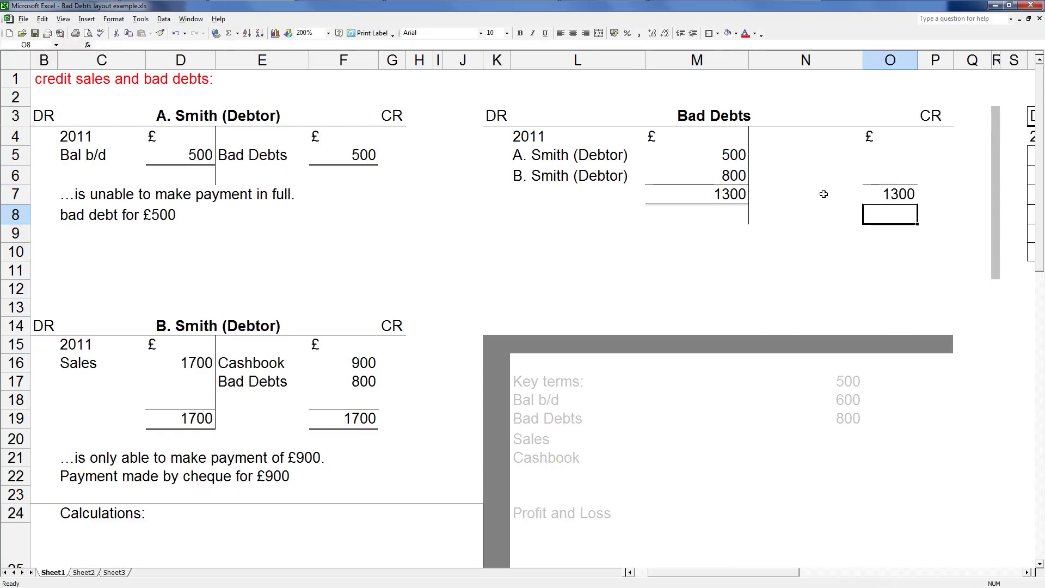
Enter the balancing credit amount in O5 of the Bad Debts account by linking it to O7.
{"action": "left_click", "coordinate": [881, 152]}
{"action": "type", "text": "="}
{"action": "left_click", "coordinate": [870, 193]}
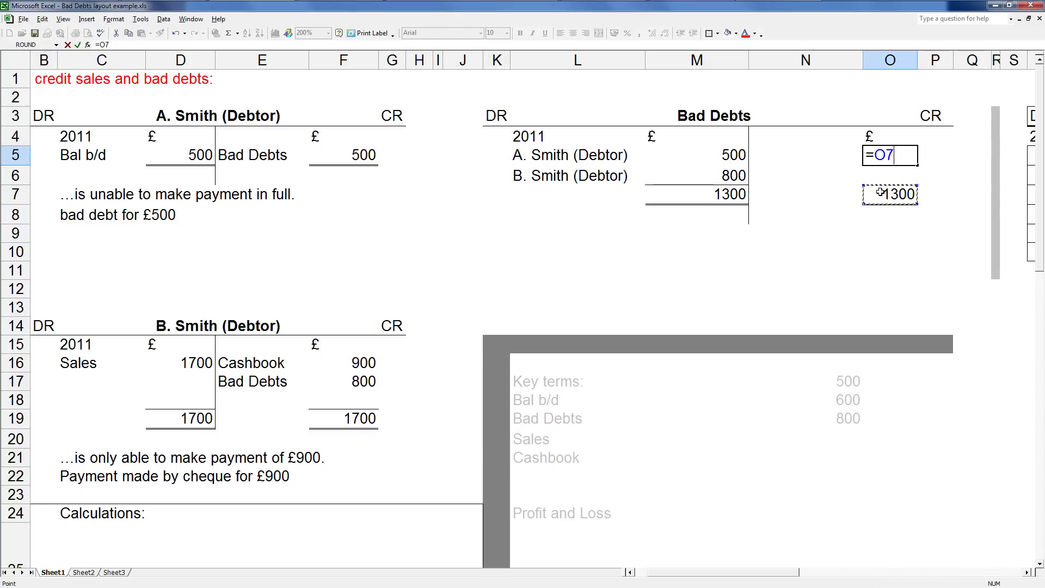
{"action": "key", "text": "Return"}
{"action": "left_click", "coordinate": [939, 232]}
Label the credit entry in N5 of the Bad Debts account "Bal c/d".
{"action": "left_click", "coordinate": [821, 156]}
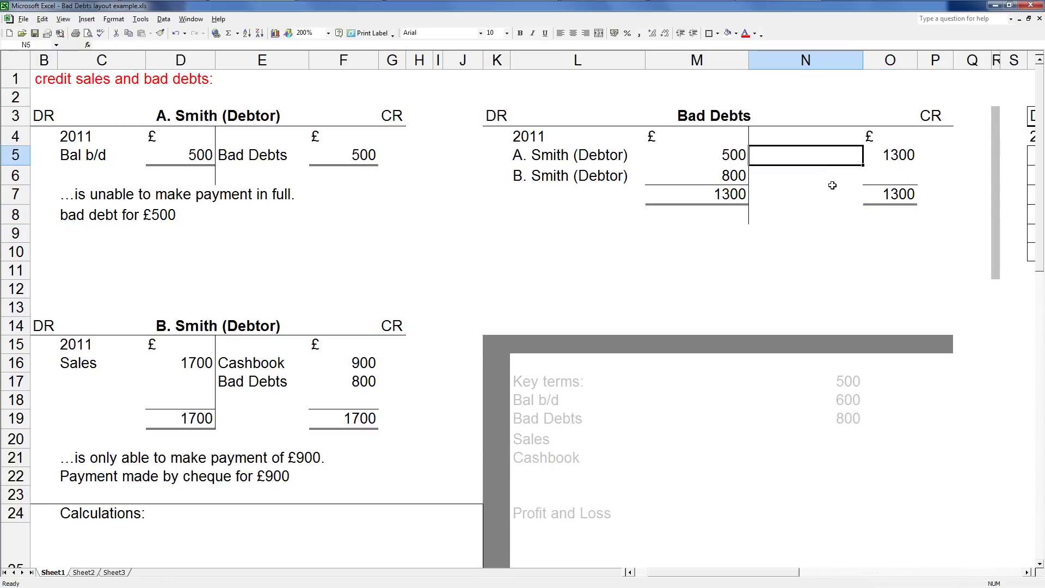
{"action": "type", "text": "B"}
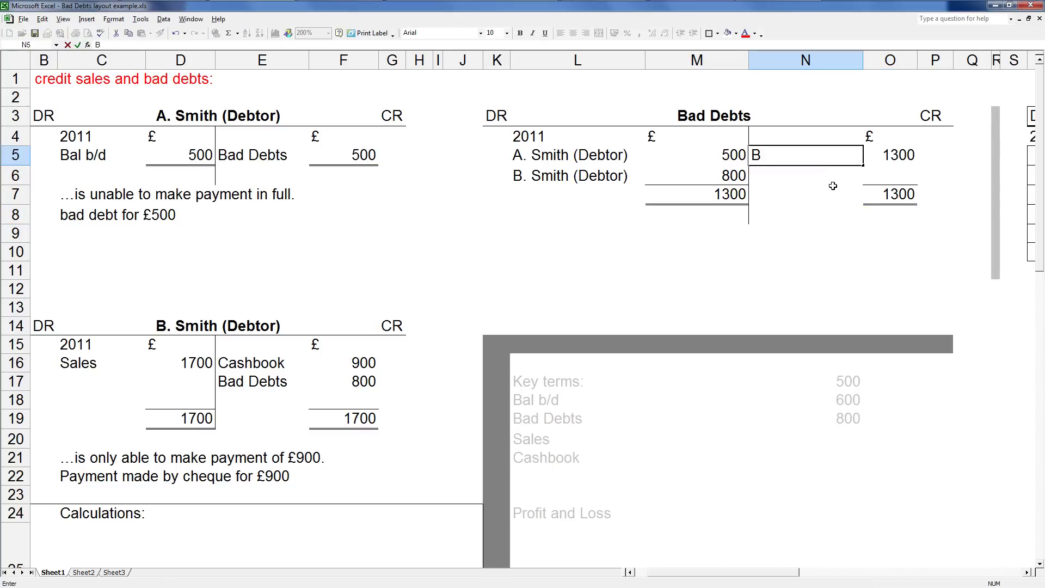
{"action": "type", "text": "al c/d"}
{"action": "left_click", "coordinate": [821, 208]}
{"action": "left_click", "coordinate": [793, 156]}
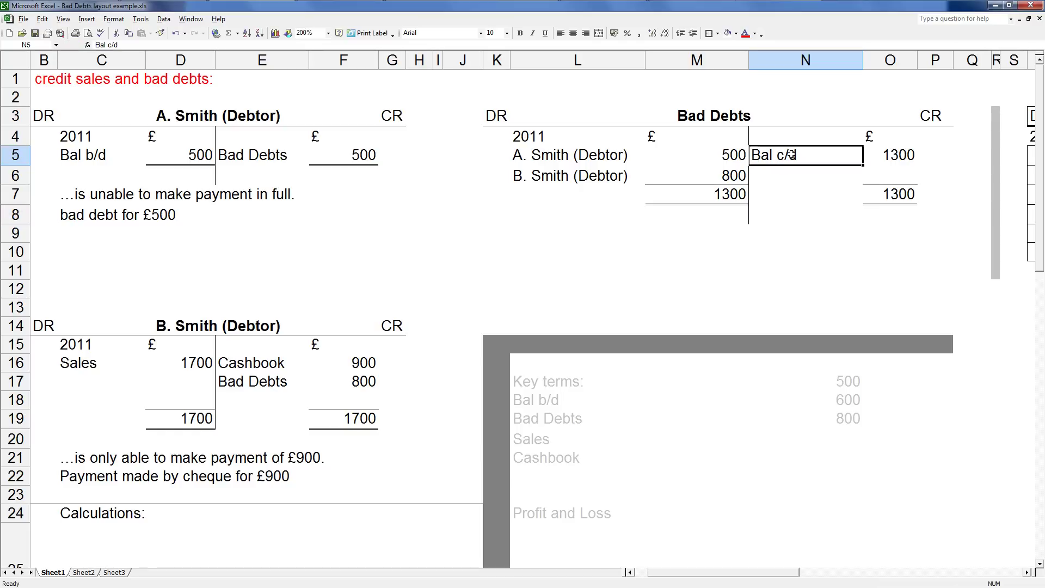
Label L9 below the Bad Debts account as the brought-down balance by linking it to the key term "Bal b/d" in L18.
{"action": "left_click", "coordinate": [562, 217]}
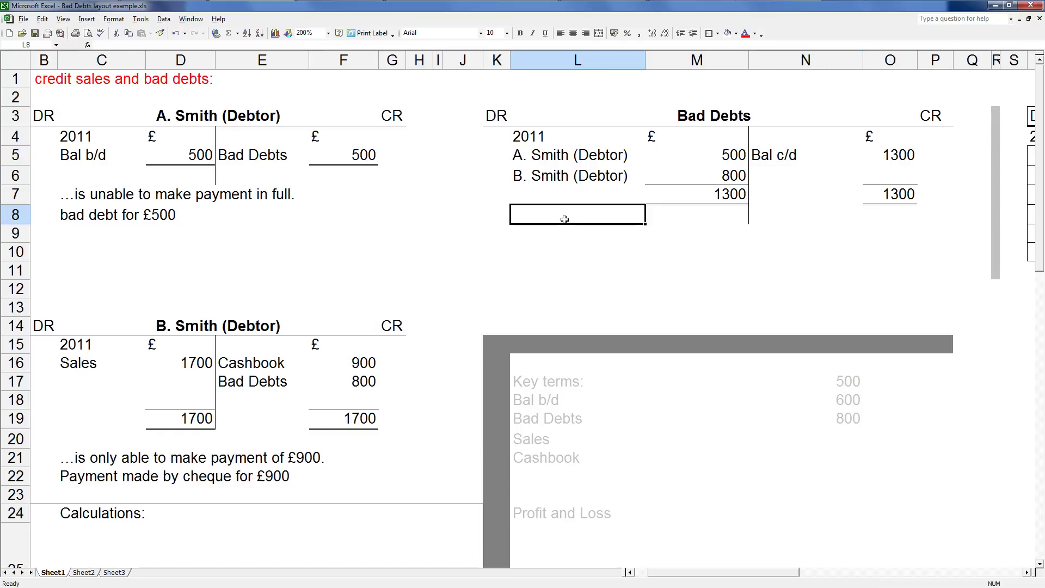
{"action": "left_click", "coordinate": [564, 234]}
{"action": "type", "text": "="}
{"action": "left_click", "coordinate": [612, 397]}
{"action": "key", "text": "Return"}
{"action": "left_click", "coordinate": [746, 274]}
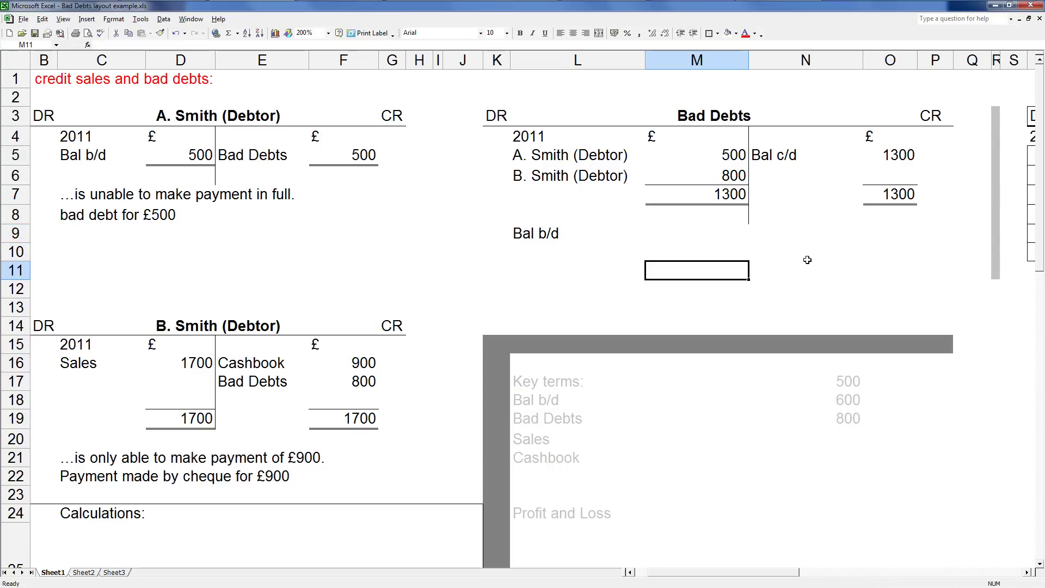
{"action": "left_click", "coordinate": [767, 237]}
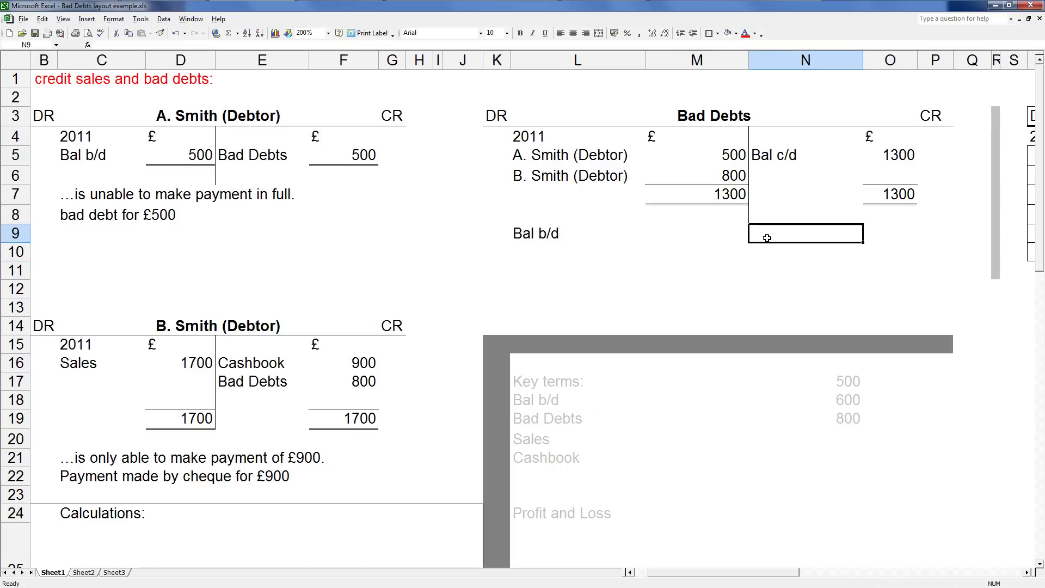
{"action": "left_click", "coordinate": [753, 258]}
{"action": "left_click", "coordinate": [770, 238]}
{"action": "left_click", "coordinate": [796, 259]}
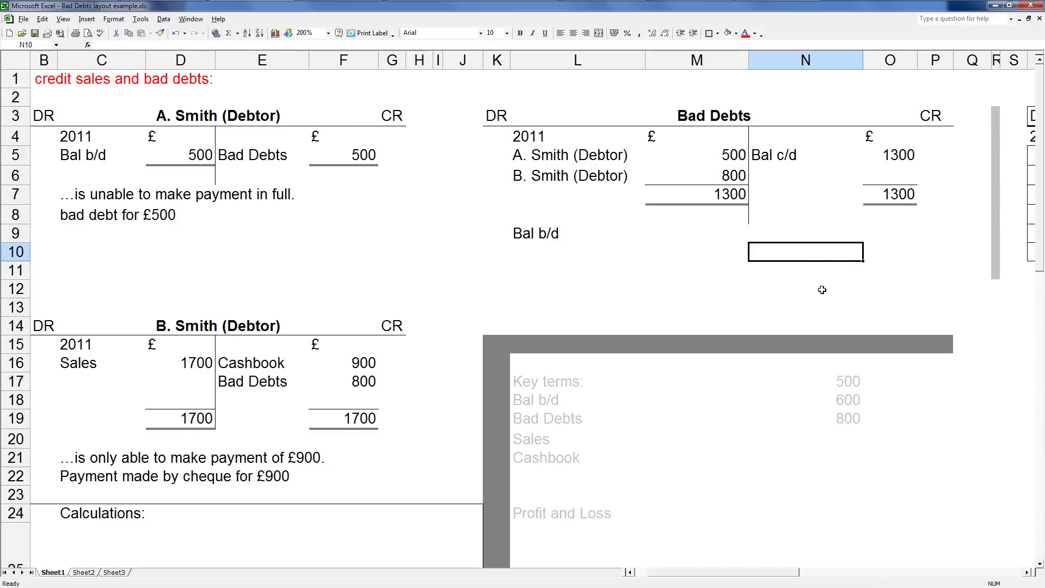
{"action": "left_click", "coordinate": [881, 256]}
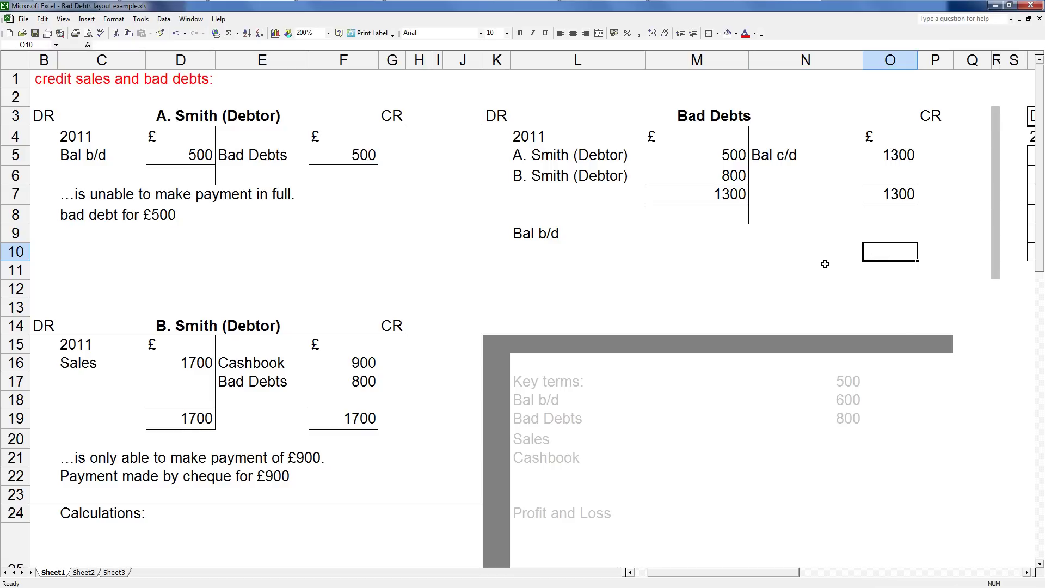
{"action": "left_click", "coordinate": [744, 240]}
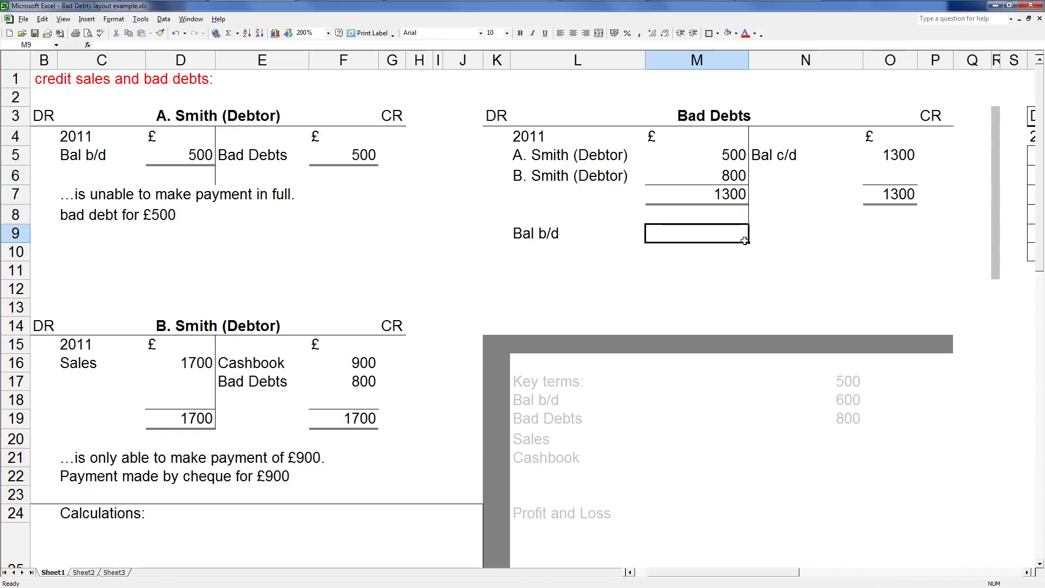
Copy the year heading 2011 from L4 to N4 on the credit side of the Bad Debts account.
{"action": "left_click", "coordinate": [542, 138]}
{"action": "key", "text": "ctrl+c"}
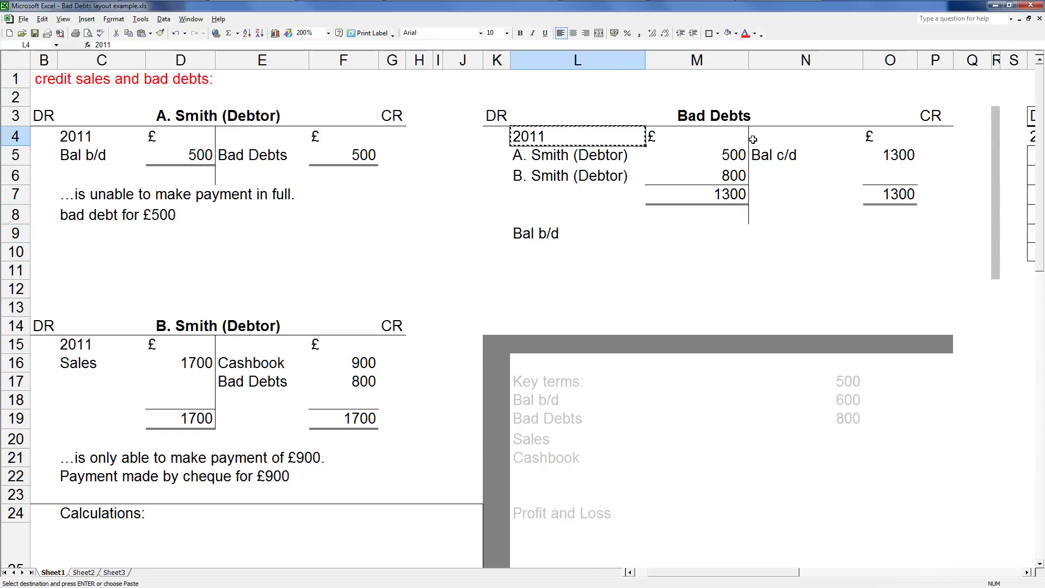
{"action": "left_click", "coordinate": [761, 136]}
{"action": "key", "text": "ctrl+v"}
{"action": "left_click", "coordinate": [768, 232]}
Enter the year heading 2012 in L8, above the Bal b/d label of the Bad Debts account.
{"action": "left_click", "coordinate": [573, 238]}
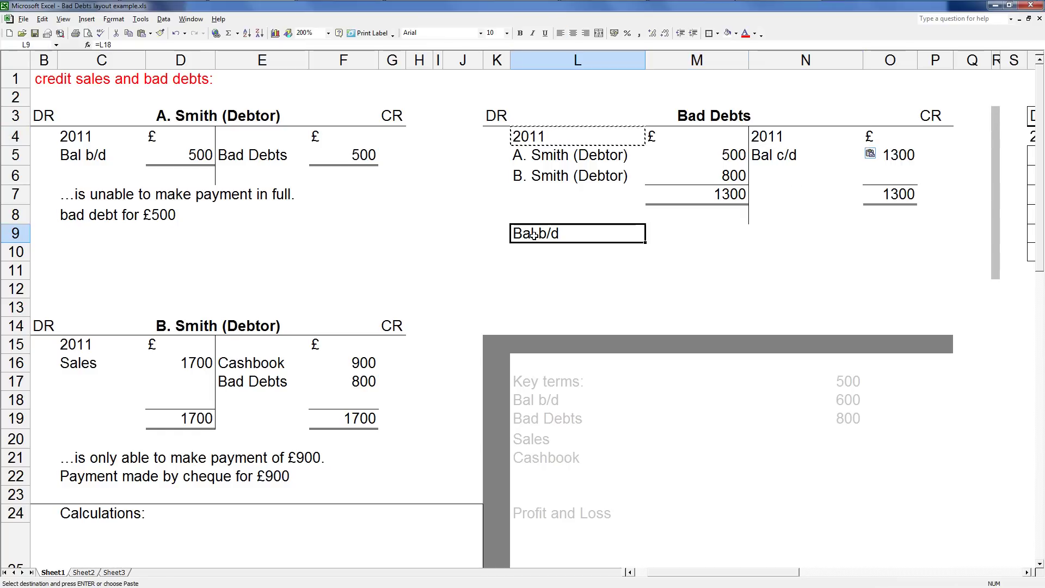
{"action": "left_click", "coordinate": [535, 217]}
{"action": "type", "text": "2012"}
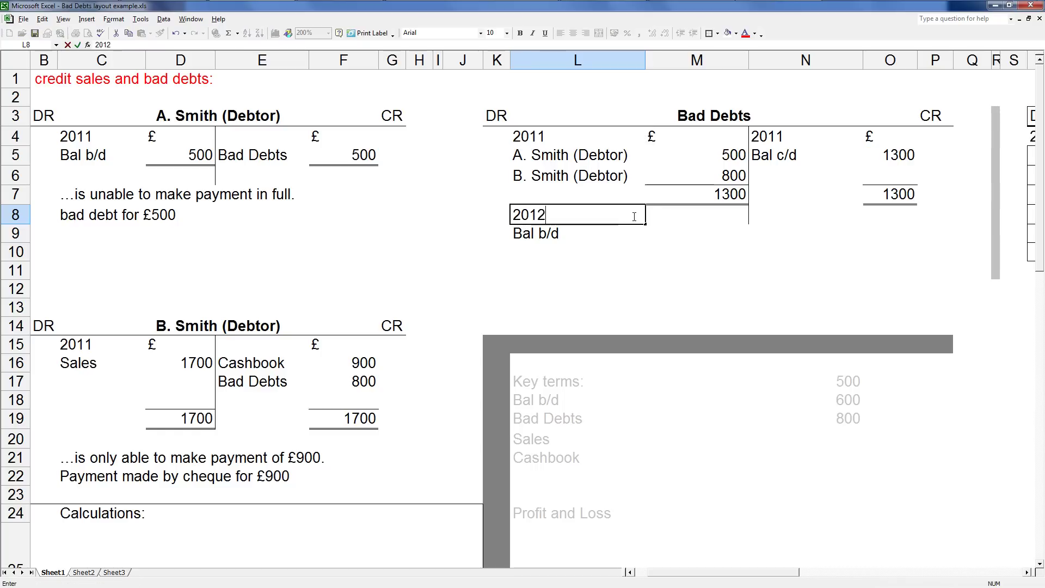
{"action": "key", "text": "Return"}
Bring down the Bad Debts balance in M9 by linking it to the Bal c/d amount in O5.
{"action": "left_click", "coordinate": [680, 229]}
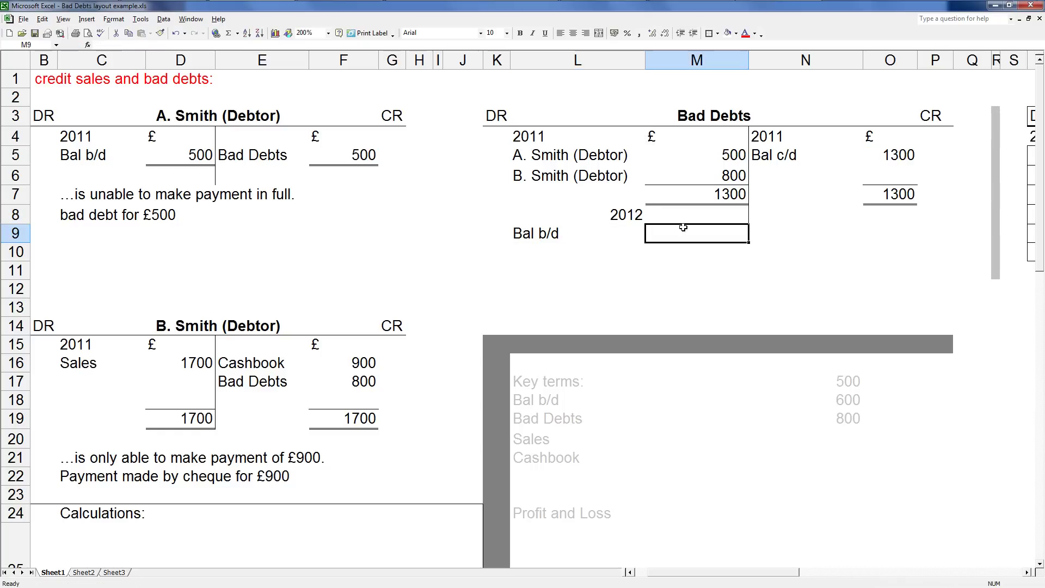
{"action": "type", "text": "="}
{"action": "left_click", "coordinate": [857, 156]}
{"action": "left_click", "coordinate": [896, 158]}
{"action": "key", "text": "Return"}
{"action": "left_click", "coordinate": [823, 308]}
{"action": "left_click", "coordinate": [724, 233]}
{"action": "left_click", "coordinate": [795, 240]}
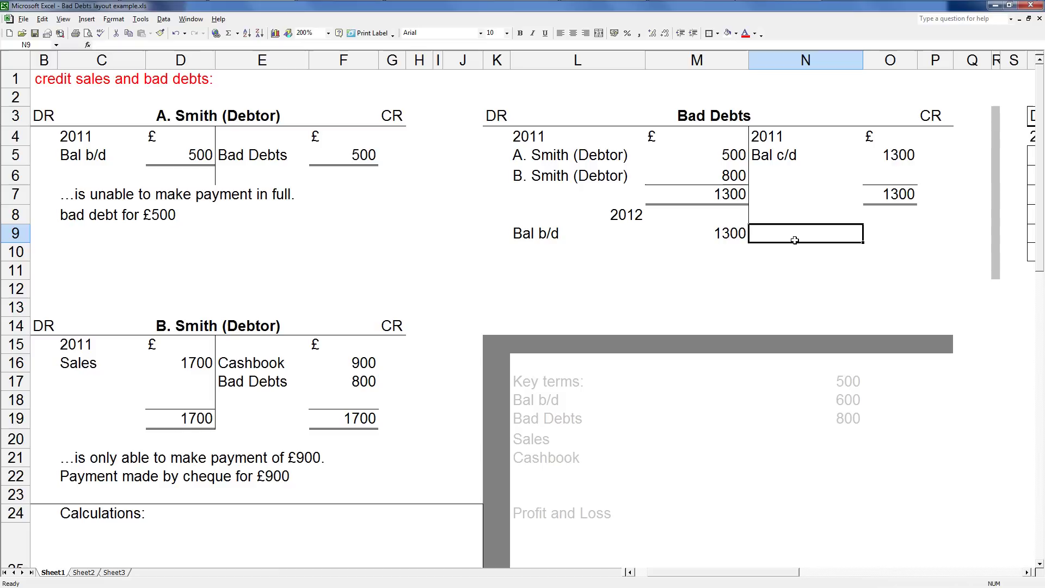
Left-align the 2012 year heading in L8.
{"action": "left_click", "coordinate": [624, 222]}
{"action": "left_click", "coordinate": [560, 32]}
{"action": "left_click", "coordinate": [581, 263]}
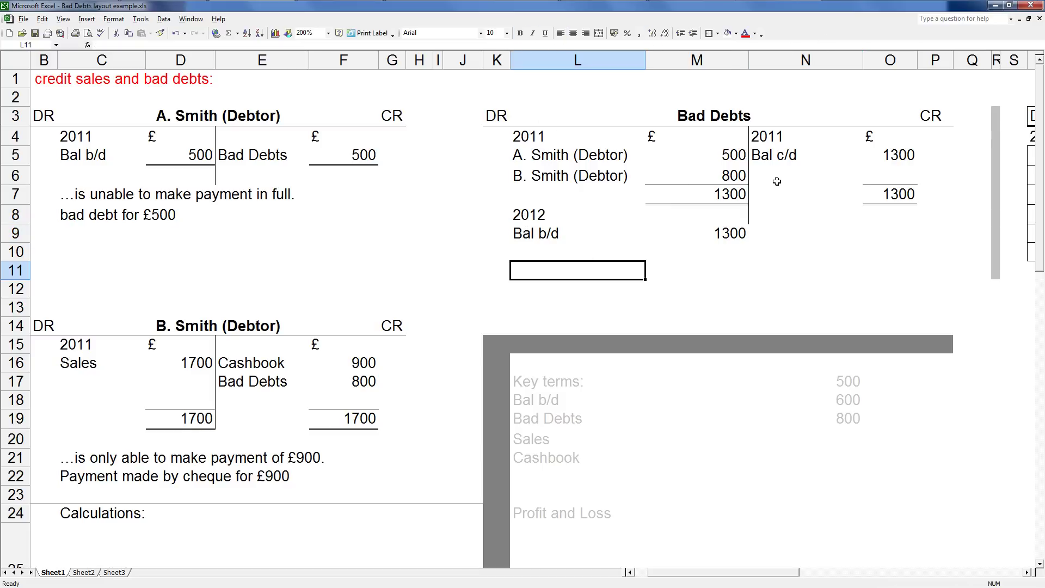
Clear the Bal b/d line in L9:M9 and the 2012 year heading in L8 of the Bad Debts account.
{"action": "left_click", "coordinate": [786, 158]}
{"action": "left_click", "coordinate": [630, 236]}
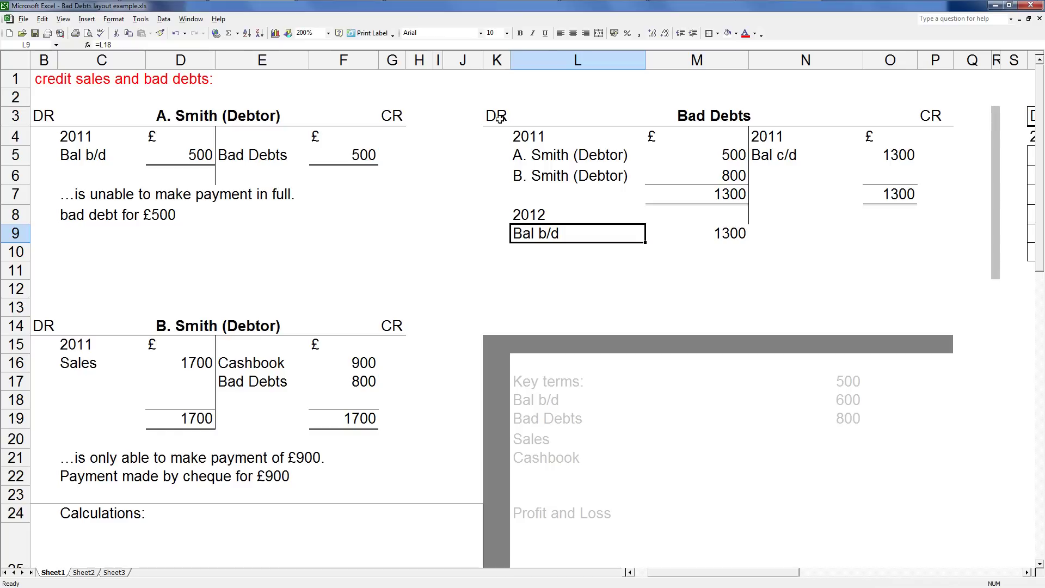
{"action": "left_click", "coordinate": [726, 234]}
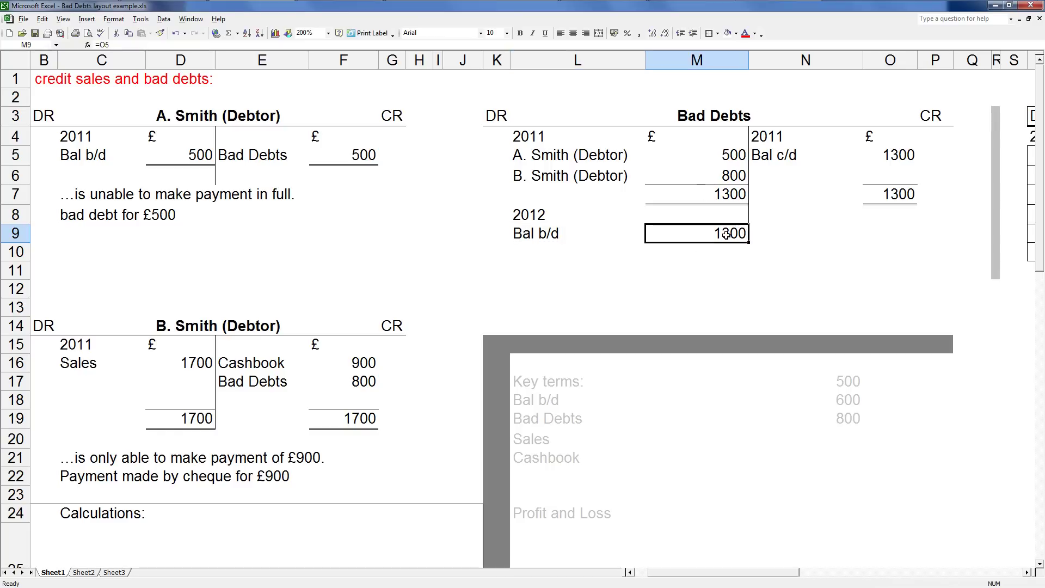
{"action": "left_click", "coordinate": [725, 257]}
{"action": "left_click", "coordinate": [695, 237]}
{"action": "left_click_drag", "start_coordinate": [574, 233], "coordinate": [683, 247]}
{"action": "key", "text": "Delete"}
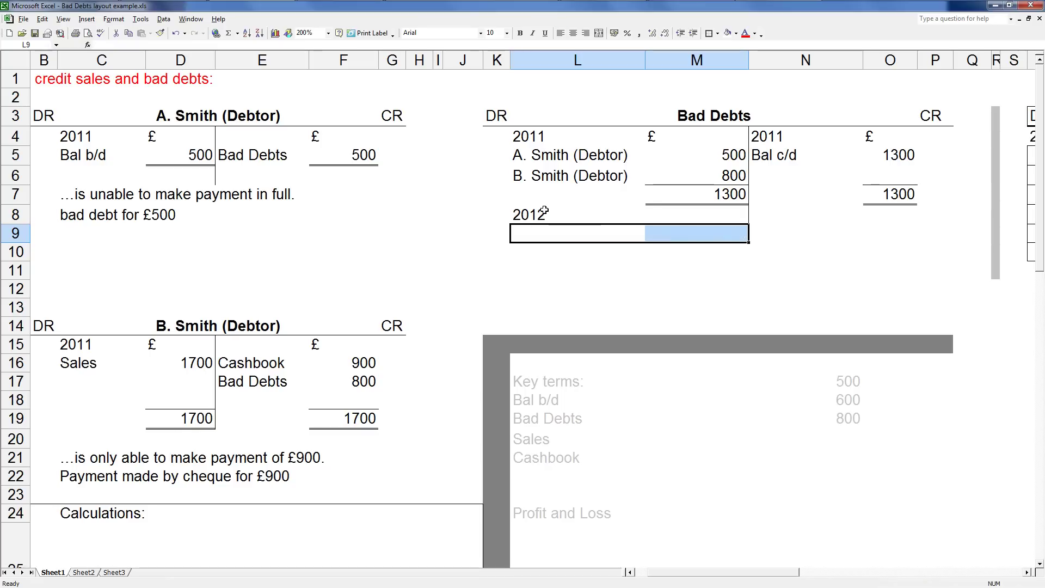
{"action": "left_click", "coordinate": [544, 211]}
{"action": "key", "text": "Delete"}
Clear the "Bal c/d" label from N5 on the credit side of the Bad Debts account.
{"action": "left_click", "coordinate": [784, 157]}
{"action": "double_click", "coordinate": [806, 164]}
{"action": "left_click", "coordinate": [804, 158]}
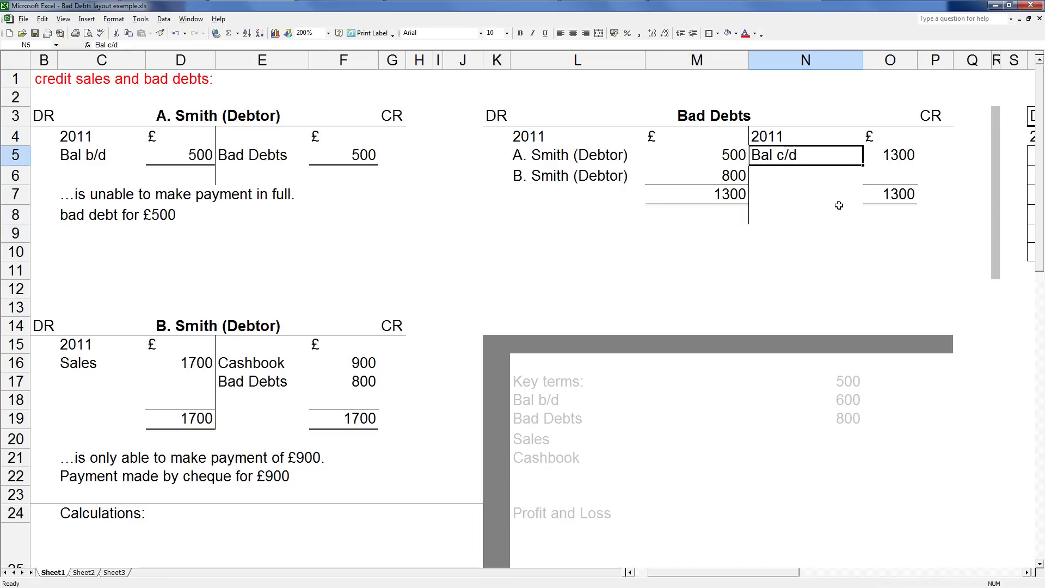
{"action": "key", "text": "Delete"}
Extend the Bad Debts account heading in L3 to "Bad Debts (expense)".
{"action": "double_click", "coordinate": [756, 119]}
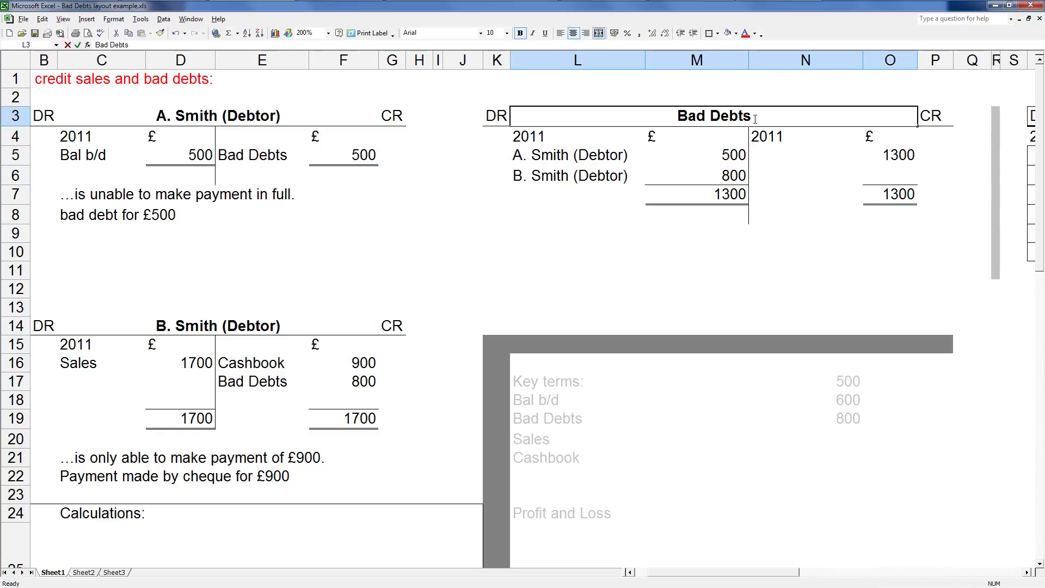
{"action": "type", "text": "(expense)"}
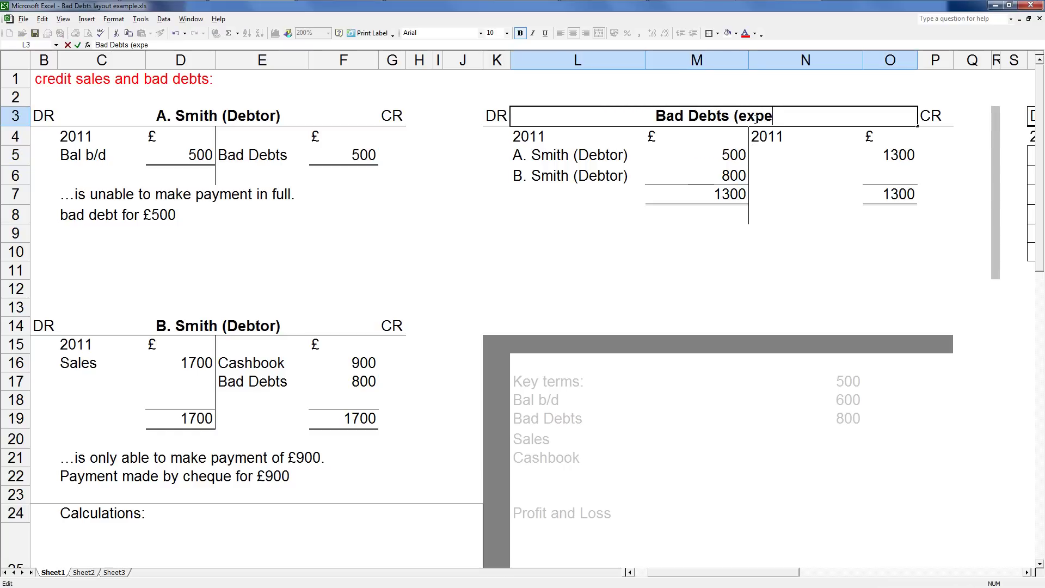
{"action": "left_click", "coordinate": [769, 193]}
{"action": "left_click", "coordinate": [748, 116]}
{"action": "left_click", "coordinate": [738, 190]}
Label the credit entry in N5 of the Bad Debts account by linking it to the Profit and Loss term in L24.
{"action": "left_click", "coordinate": [875, 157]}
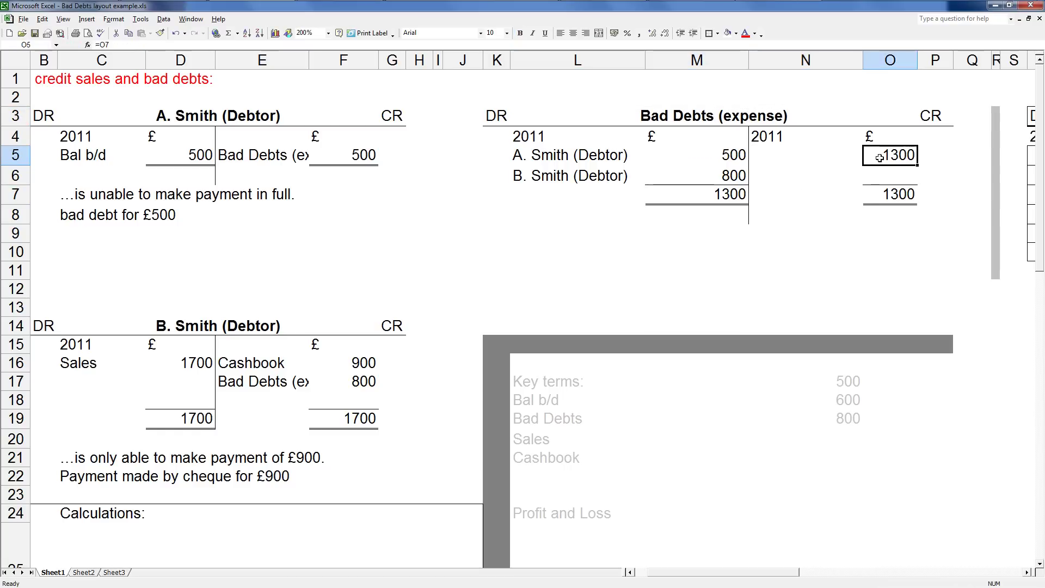
{"action": "left_click", "coordinate": [800, 155]}
{"action": "type", "text": "="}
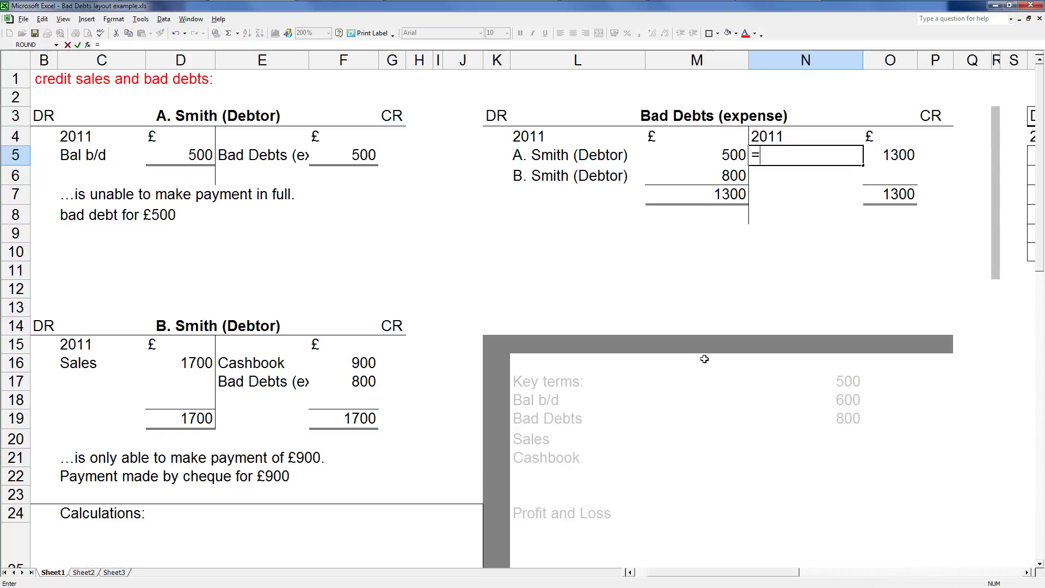
{"action": "left_click", "coordinate": [565, 511]}
{"action": "key", "text": "Return"}
{"action": "left_click", "coordinate": [872, 281]}
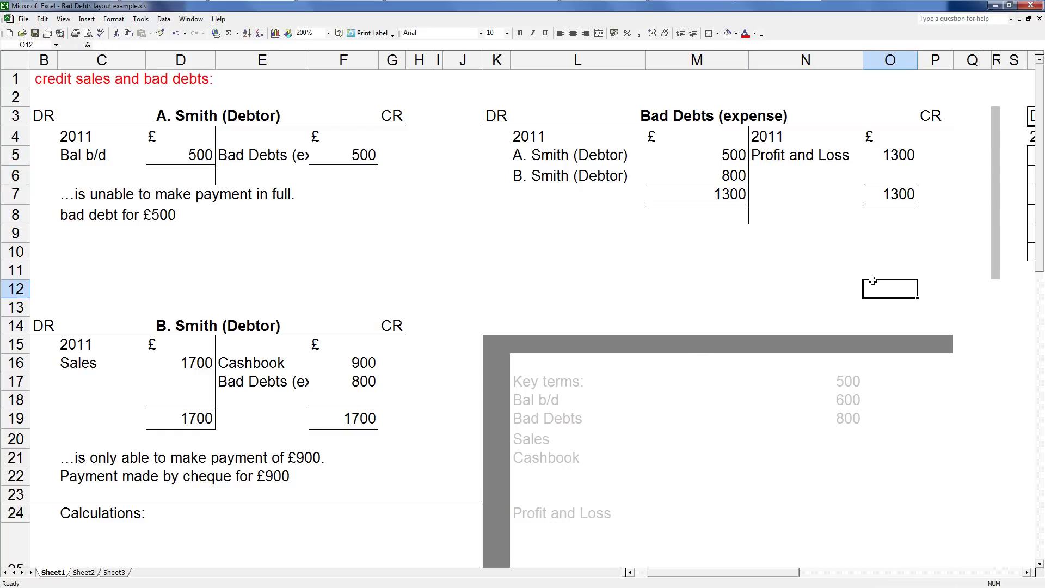
{"action": "left_click", "coordinate": [809, 157]}
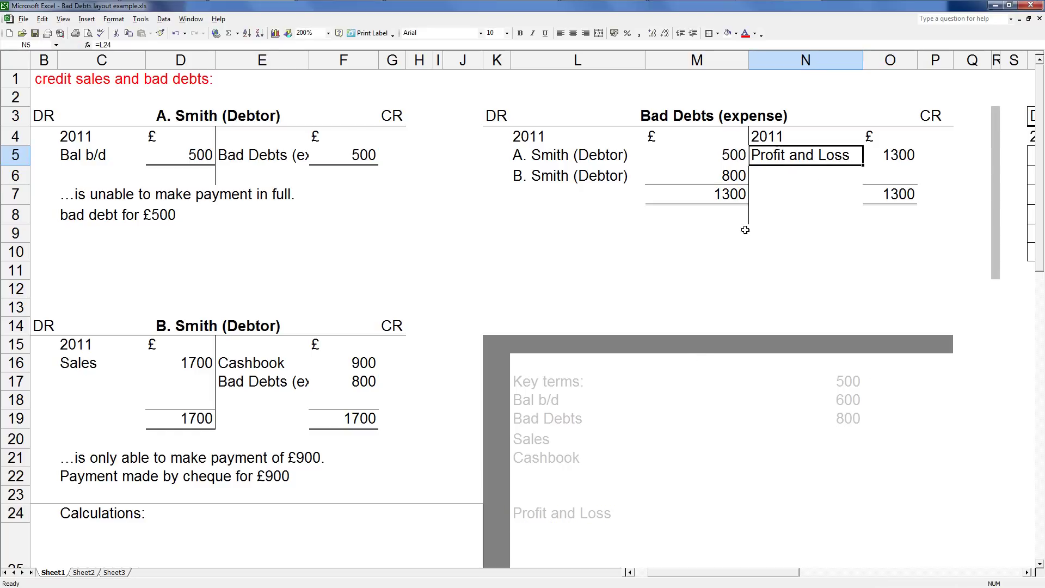
{"action": "left_click", "coordinate": [793, 191]}
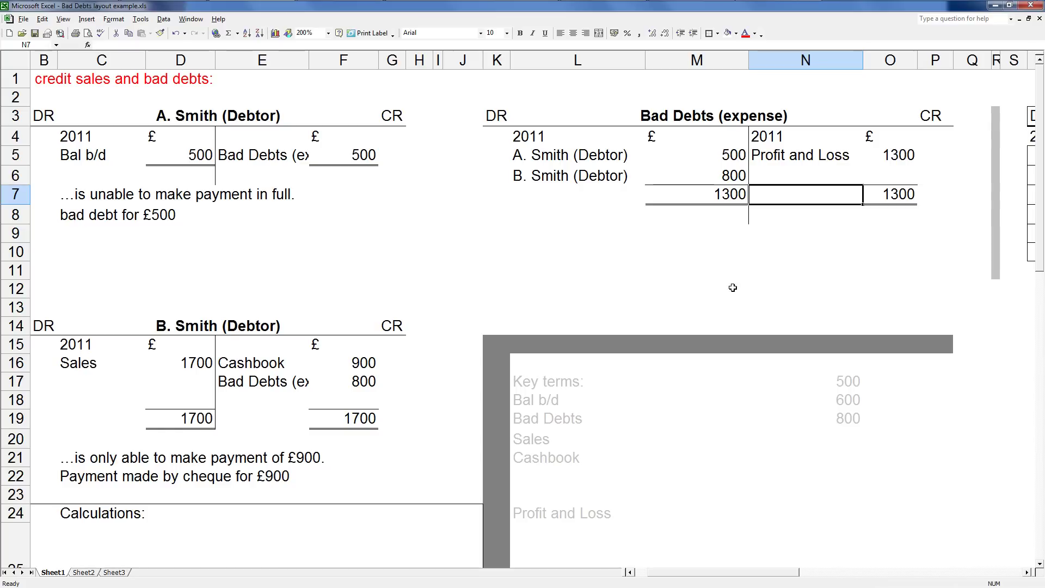
{"action": "left_click", "coordinate": [631, 244]}
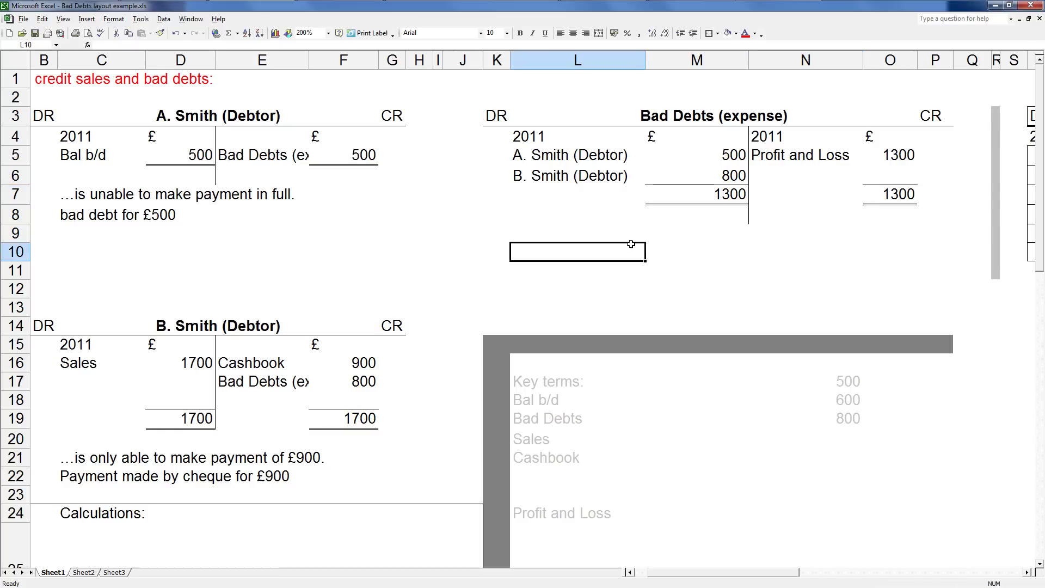
Start a journal below the Bad Debts account with the heading "Journal:" in L10.
{"action": "left_click", "coordinate": [792, 161]}
{"action": "left_click", "coordinate": [885, 156]}
{"action": "left_click", "coordinate": [603, 246]}
{"action": "type", "text": "Jour"}
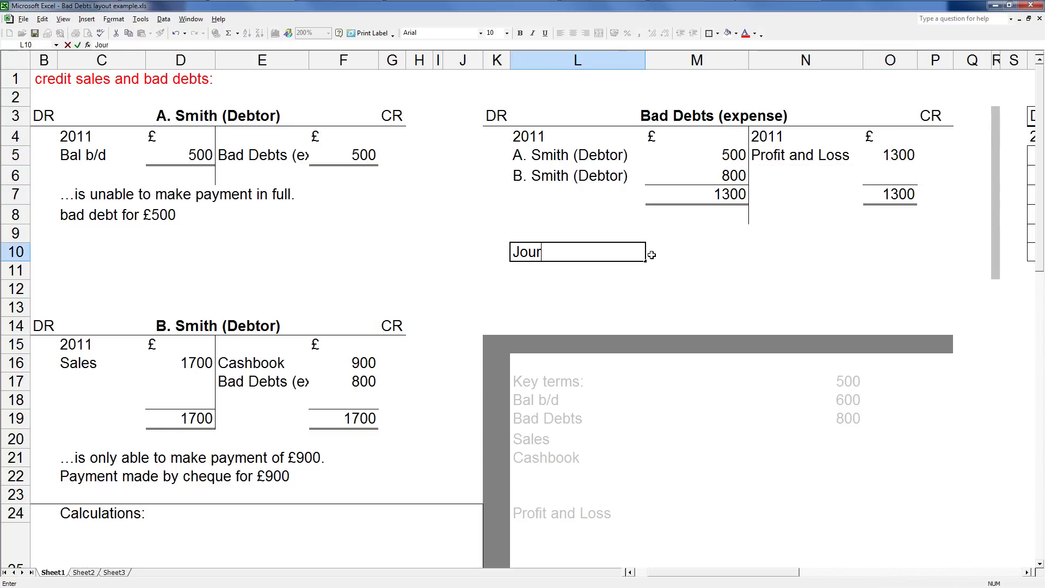
{"action": "type", "text": "nal:"}
{"action": "left_click", "coordinate": [675, 264]}
Add the journal's amount column headings "£ Dr" in M10 and "£ Cr" in N10.
{"action": "left_click", "coordinate": [679, 249]}
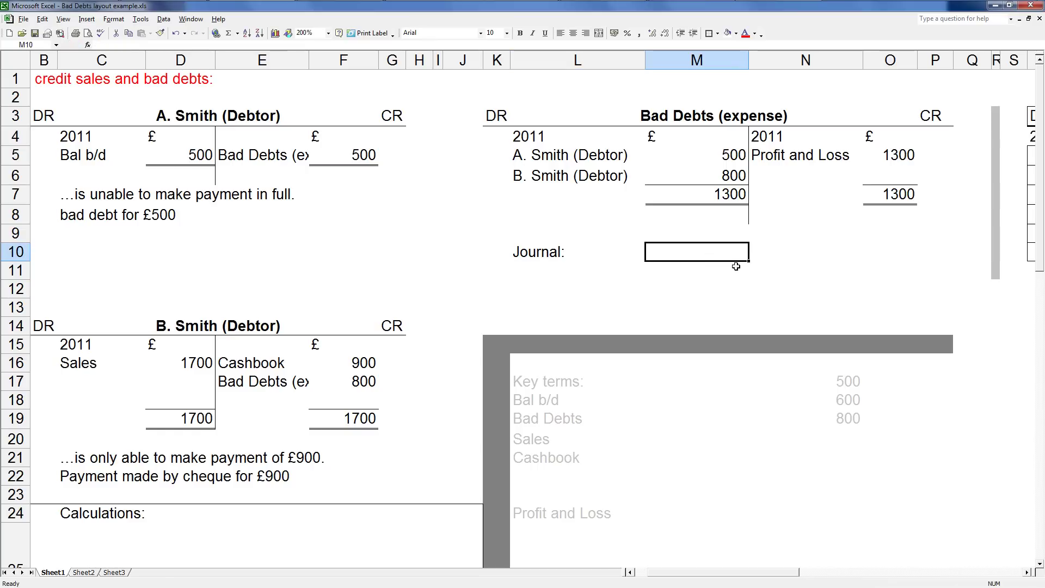
{"action": "type", "text": "£ Dr"}
{"action": "left_click", "coordinate": [778, 257]}
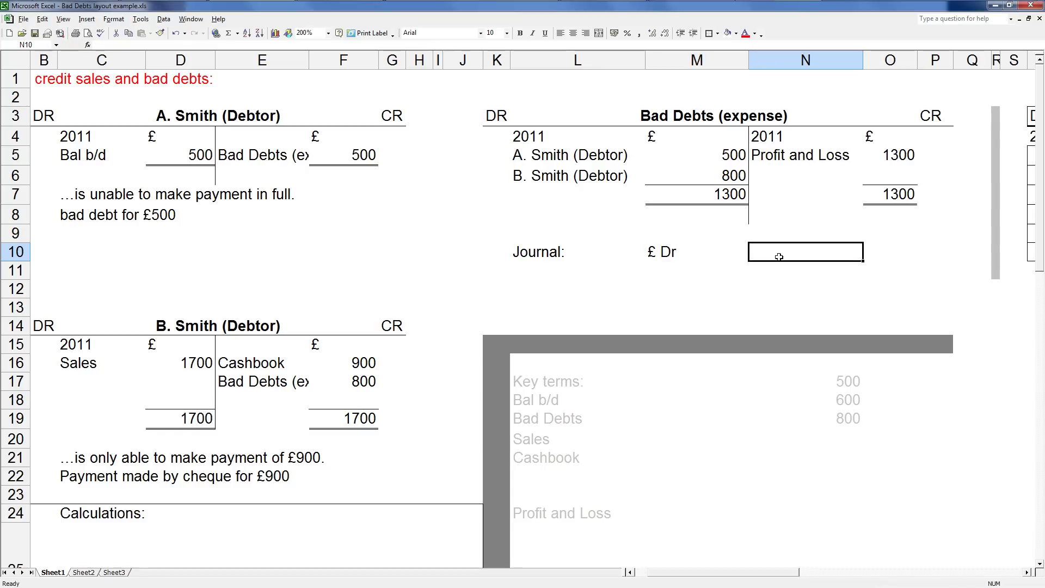
{"action": "type", "text": "£"}
{"action": "type", "text": " D"}
{"action": "key", "text": "BackSpace"}
{"action": "type", "text": "Cr"}
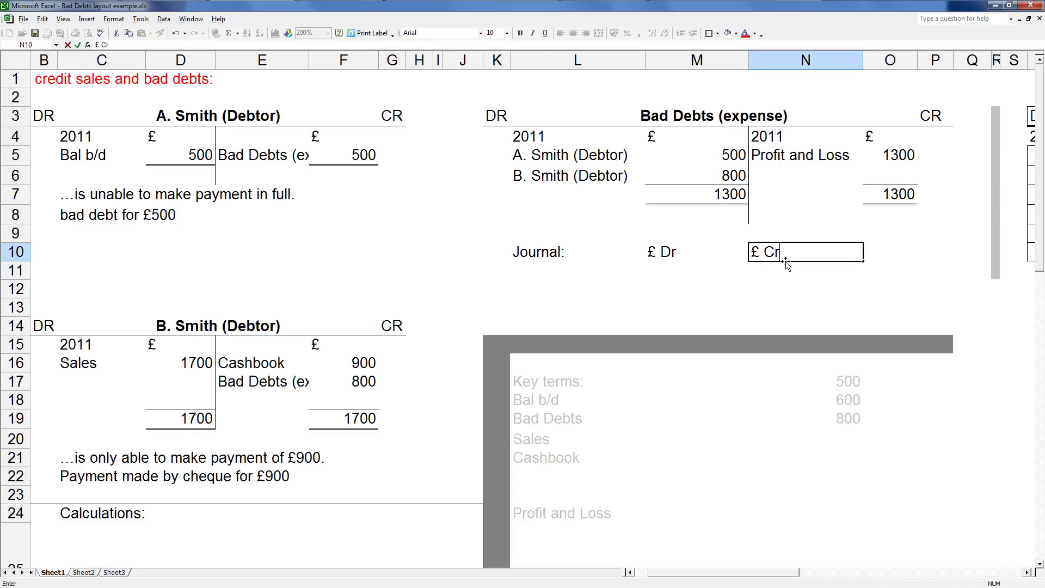
{"action": "key", "text": "Return"}
Enter the journal's debit account in L11 by linking it to the Profit and Loss label in N5.
{"action": "left_click", "coordinate": [679, 271]}
{"action": "left_click", "coordinate": [568, 276]}
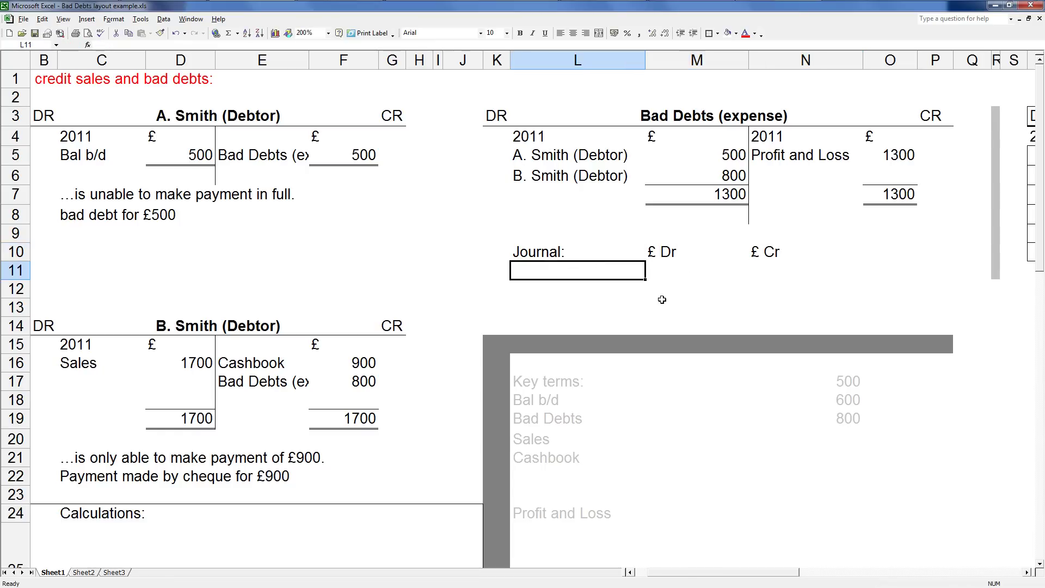
{"action": "left_click", "coordinate": [676, 255]}
{"action": "left_click", "coordinate": [589, 273]}
{"action": "type", "text": "="}
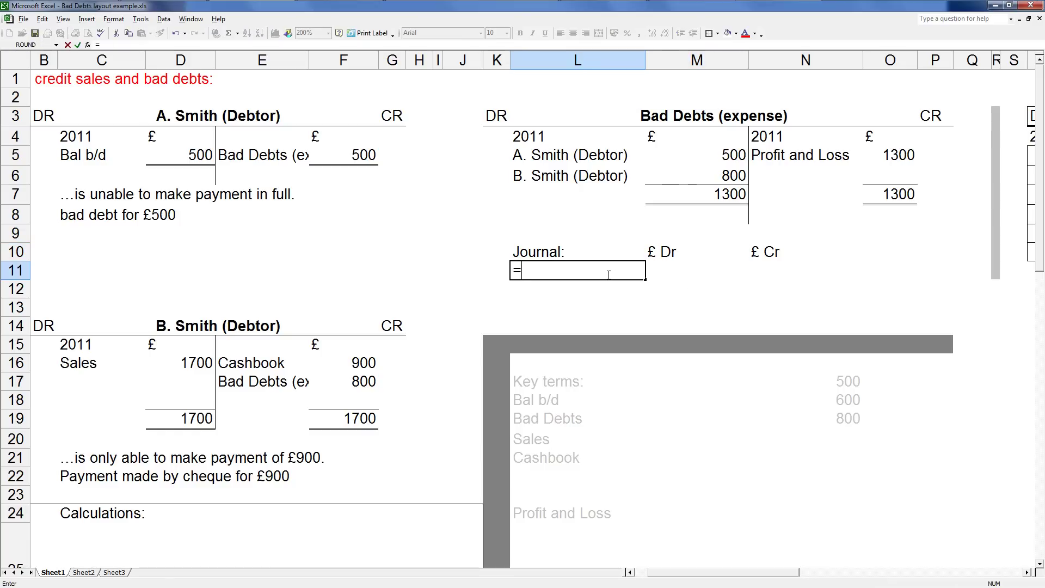
{"action": "left_click", "coordinate": [786, 157]}
{"action": "key", "text": "Return"}
Enter the Profit and Loss debit amount in M11 of the journal by linking it to the credit entry in O5.
{"action": "left_click", "coordinate": [692, 272]}
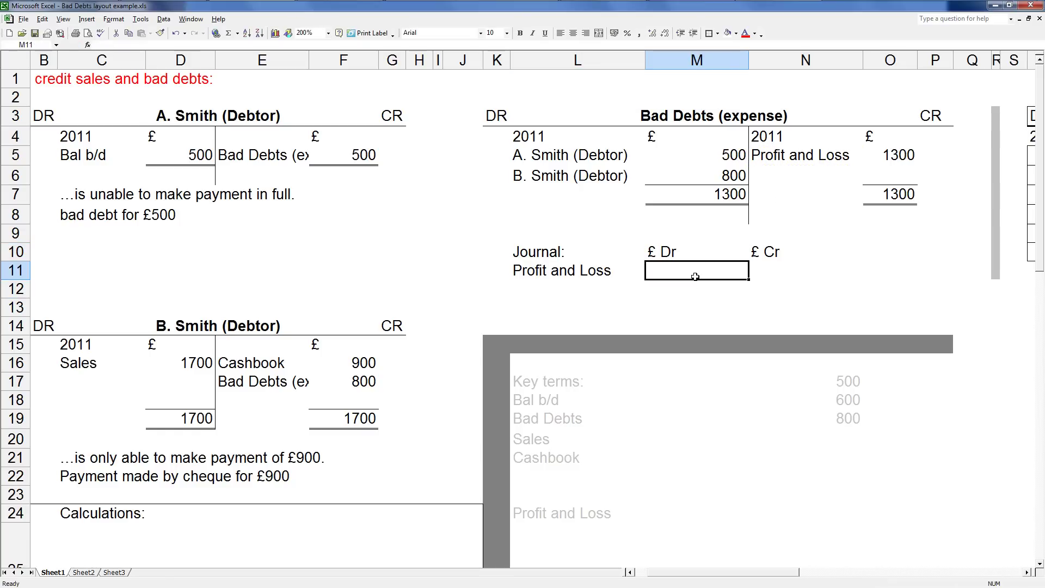
{"action": "type", "text": "="}
{"action": "left_click", "coordinate": [882, 164]}
{"action": "key", "text": "Return"}
Enter the journal's credit account in L12 by linking it to the Bad Debts (expense) heading in L3.
{"action": "left_click", "coordinate": [752, 283]}
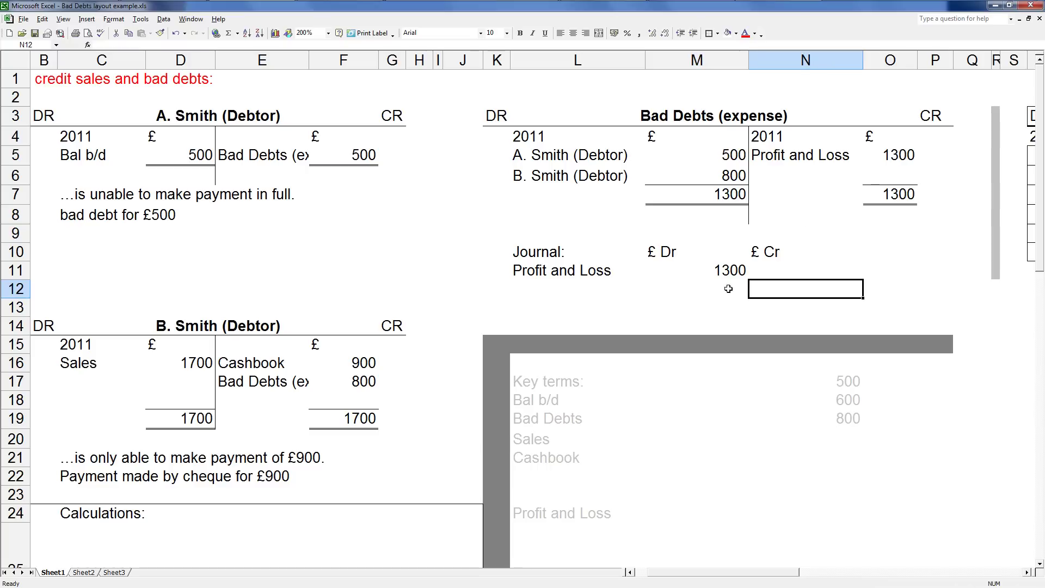
{"action": "left_click_drag", "start_coordinate": [925, 121], "coordinate": [626, 117]}
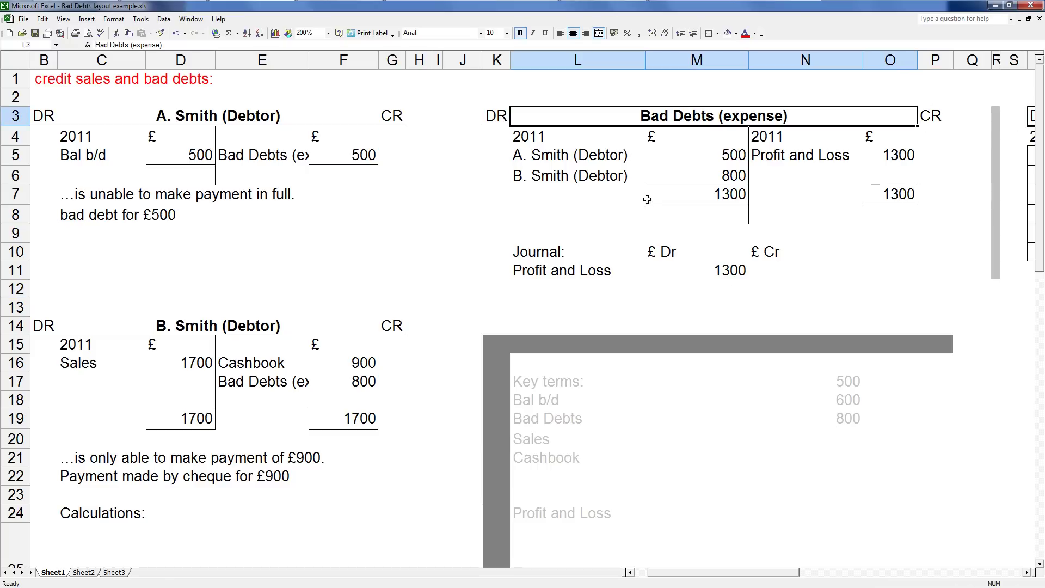
{"action": "left_click", "coordinate": [595, 287]}
{"action": "type", "text": "="}
{"action": "left_click", "coordinate": [769, 125]}
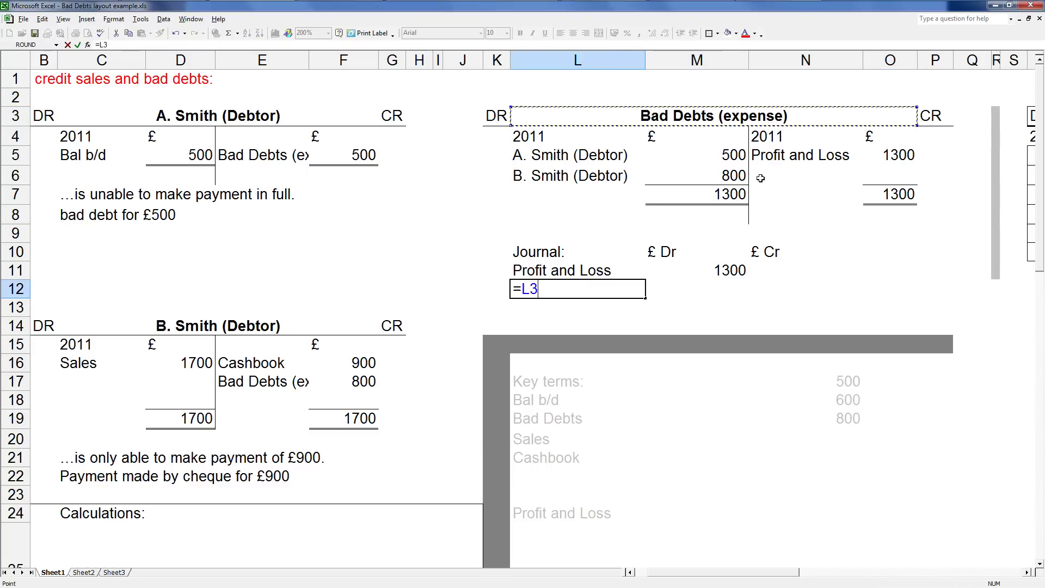
{"action": "key", "text": "Return"}
Enter the Bad Debts credit amount in N12 of the journal by linking it to the account's credit entry in O5.
{"action": "left_click", "coordinate": [777, 286]}
{"action": "type", "text": "="}
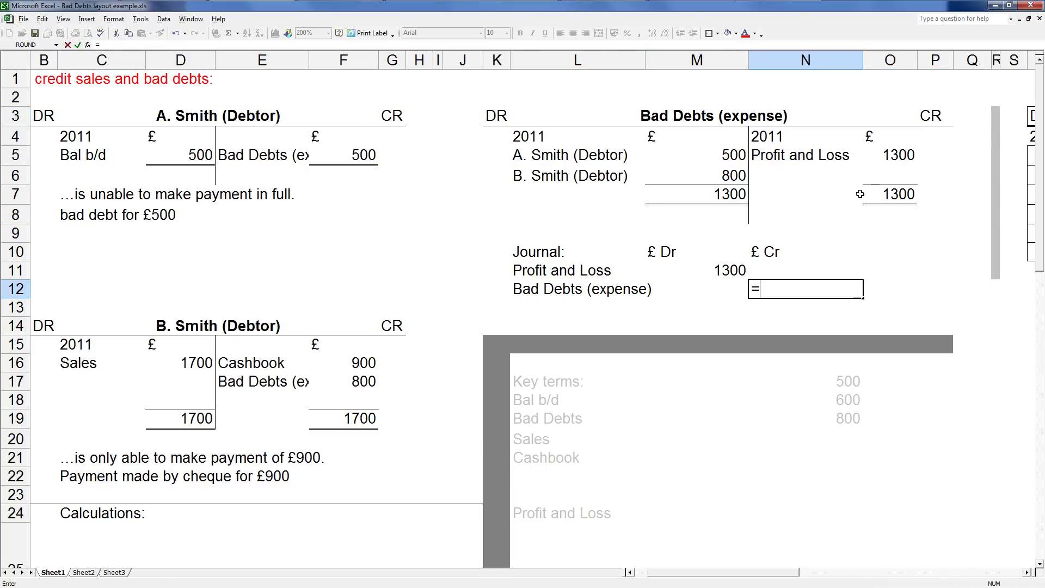
{"action": "left_click", "coordinate": [877, 162]}
{"action": "key", "text": "Return"}
{"action": "left_click", "coordinate": [869, 249]}
{"action": "left_click", "coordinate": [705, 293]}
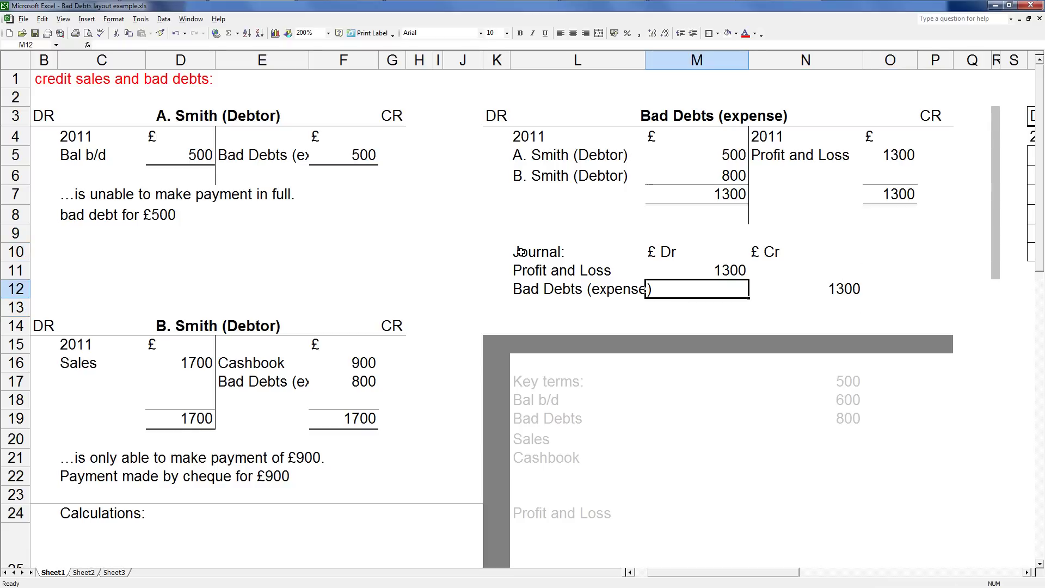
{"action": "left_click_drag", "start_coordinate": [519, 253], "coordinate": [831, 306]}
{"action": "left_click", "coordinate": [881, 273]}
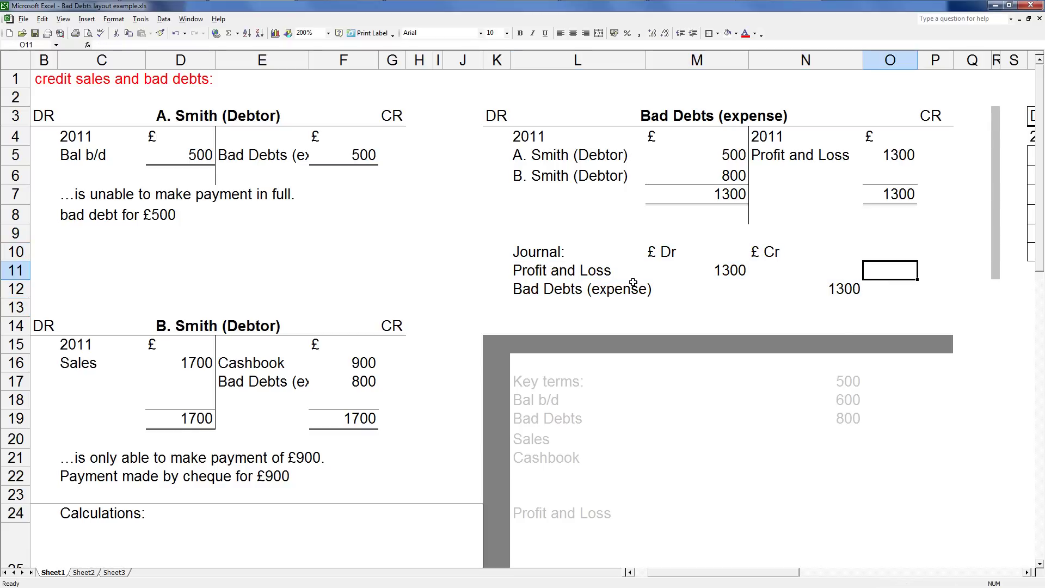
{"action": "left_click", "coordinate": [604, 293]}
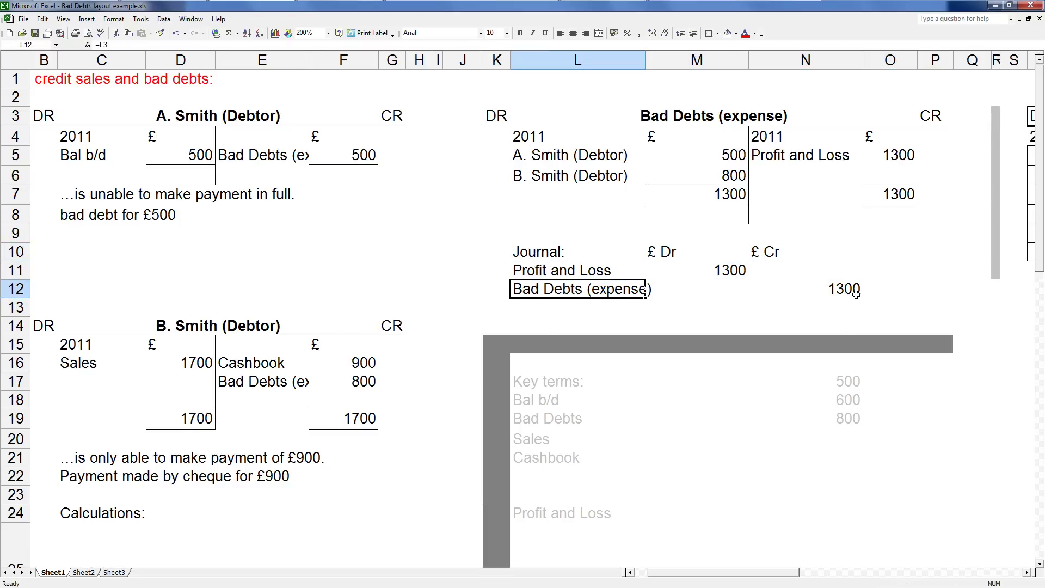
{"action": "left_click", "coordinate": [898, 159]}
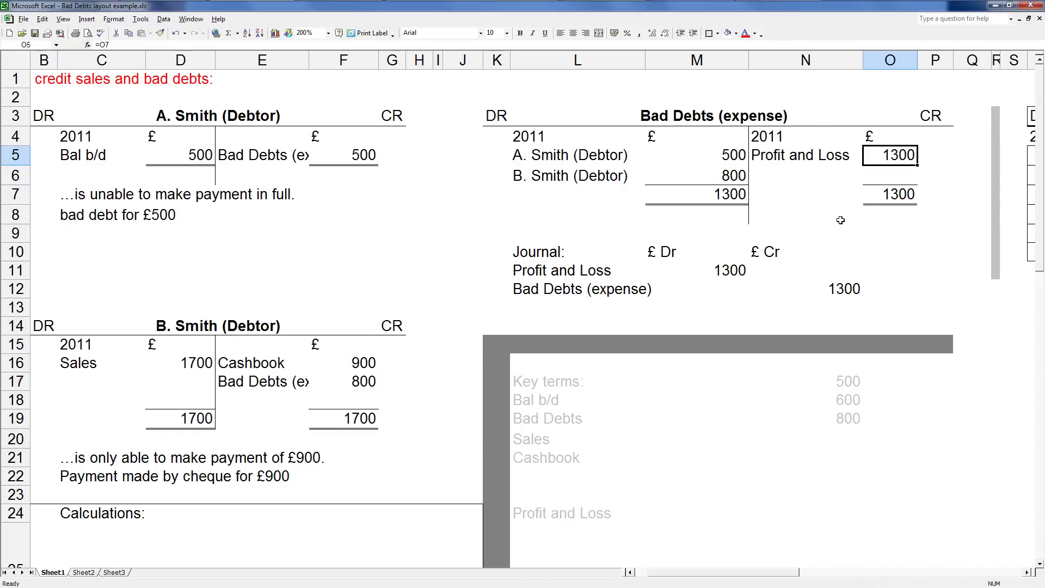
{"action": "left_click", "coordinate": [712, 270]}
{"action": "left_click", "coordinate": [691, 303]}
Add the note "DEBIT to the P+L indicates an EXPENSE." in L14 below the journal.
{"action": "left_click", "coordinate": [586, 306]}
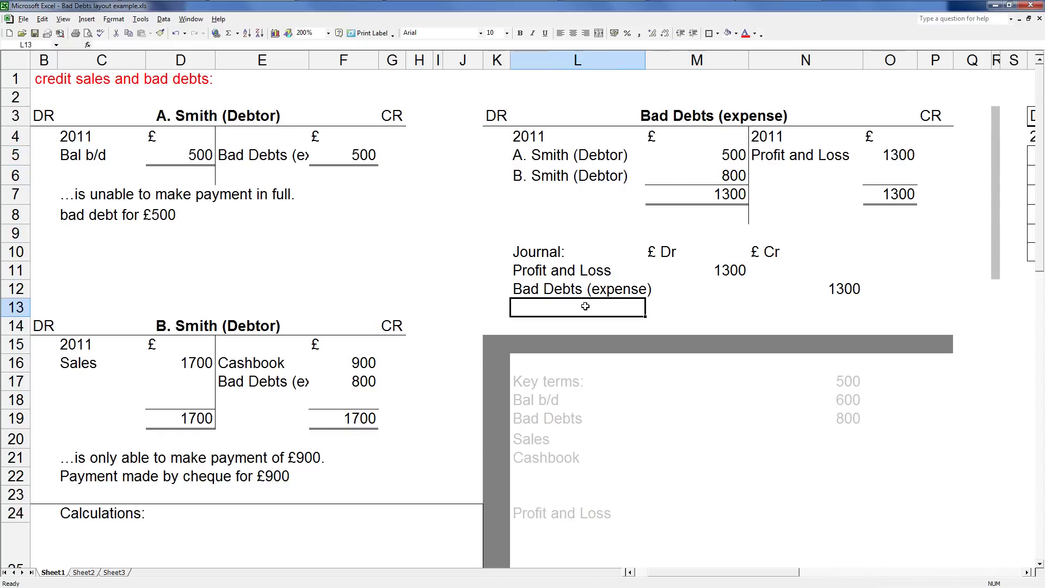
{"action": "left_click", "coordinate": [630, 321]}
{"action": "key", "text": "Caps_Lock"}
{"action": "type", "text": "DEBIT"}
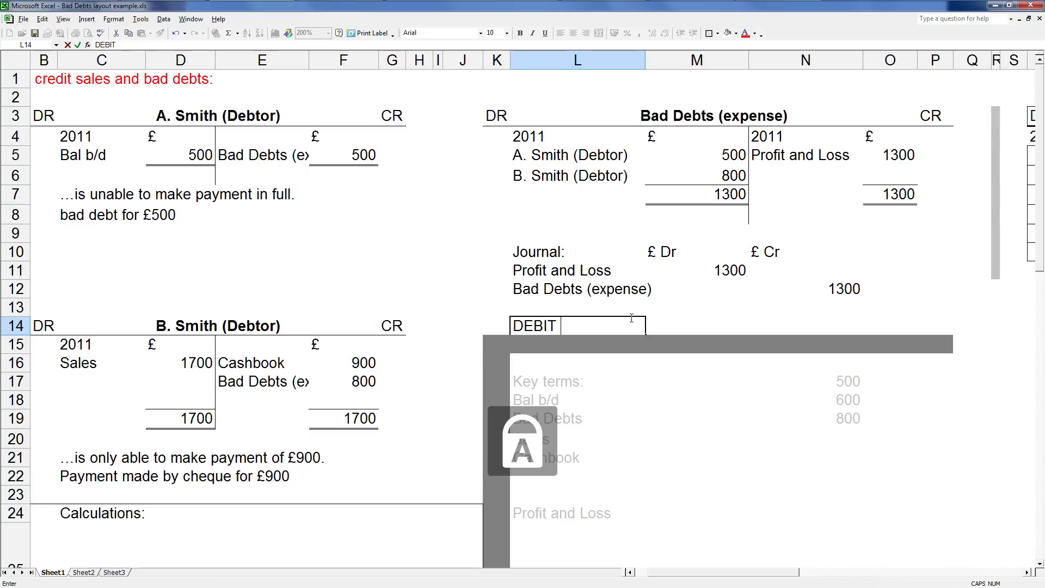
{"action": "key", "text": "Caps_Lock"}
{"action": "type", "text": "to the P+L indi"}
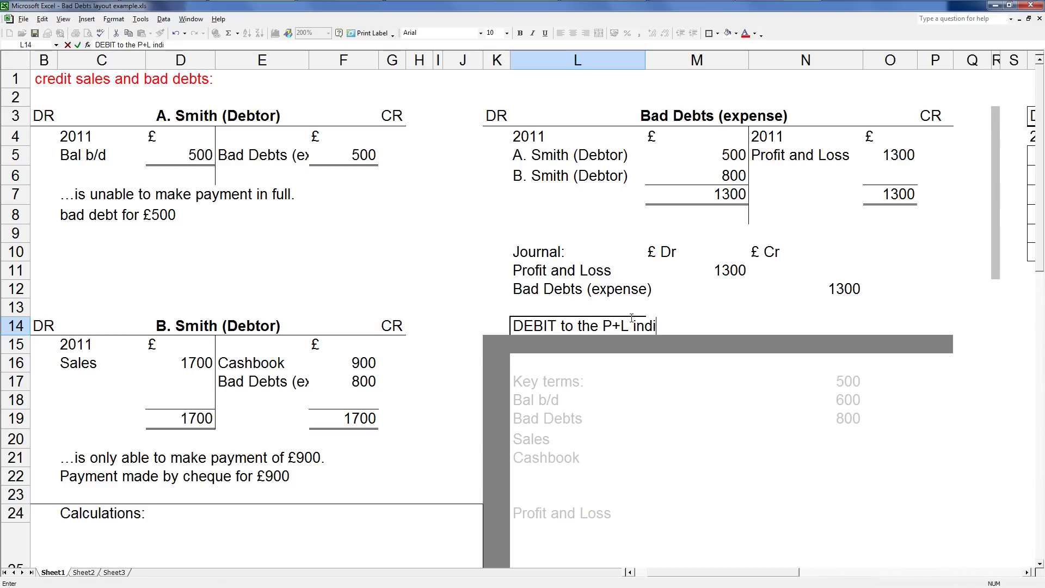
{"action": "type", "text": "cates an E"}
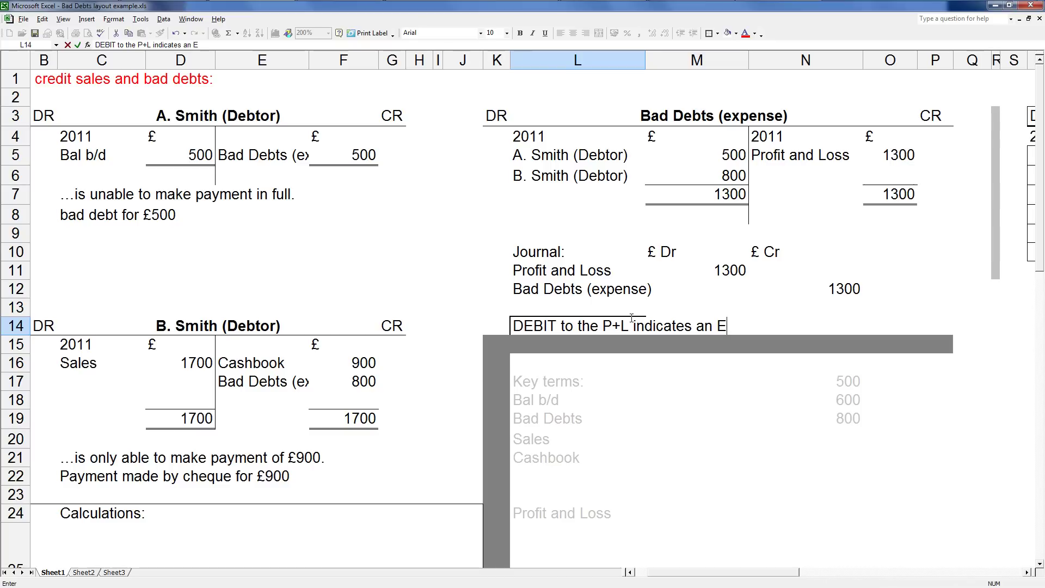
{"action": "type", "text": "XPENSE."}
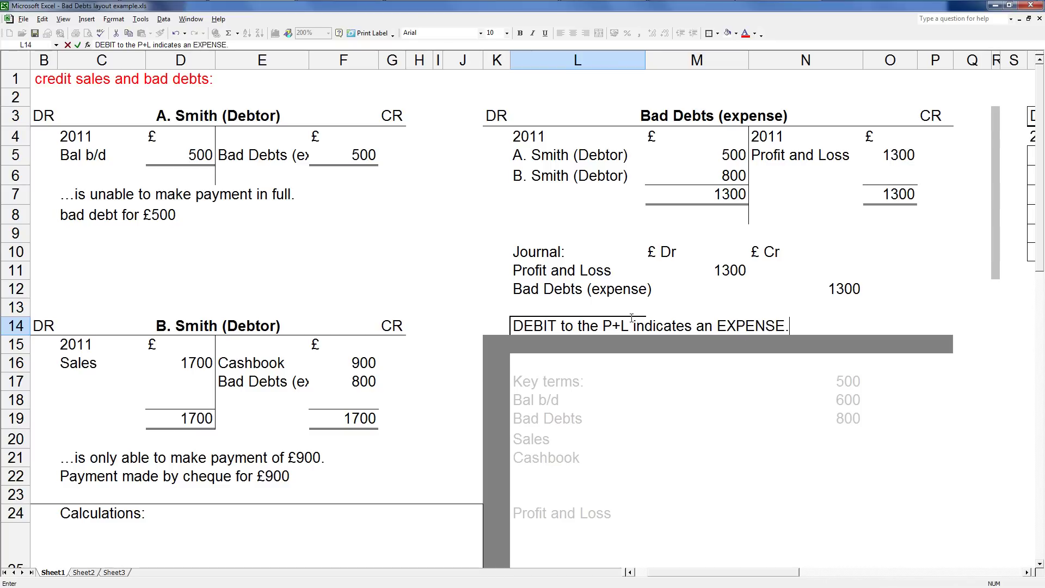
{"action": "key", "text": "Return"}
{"action": "key", "text": "Up"}
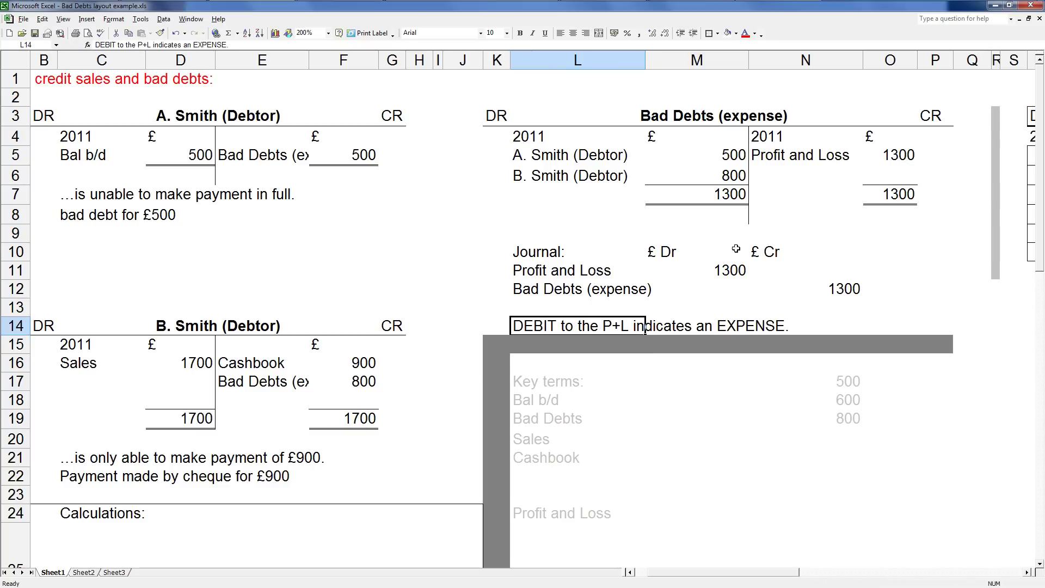
{"action": "left_click", "coordinate": [781, 155]}
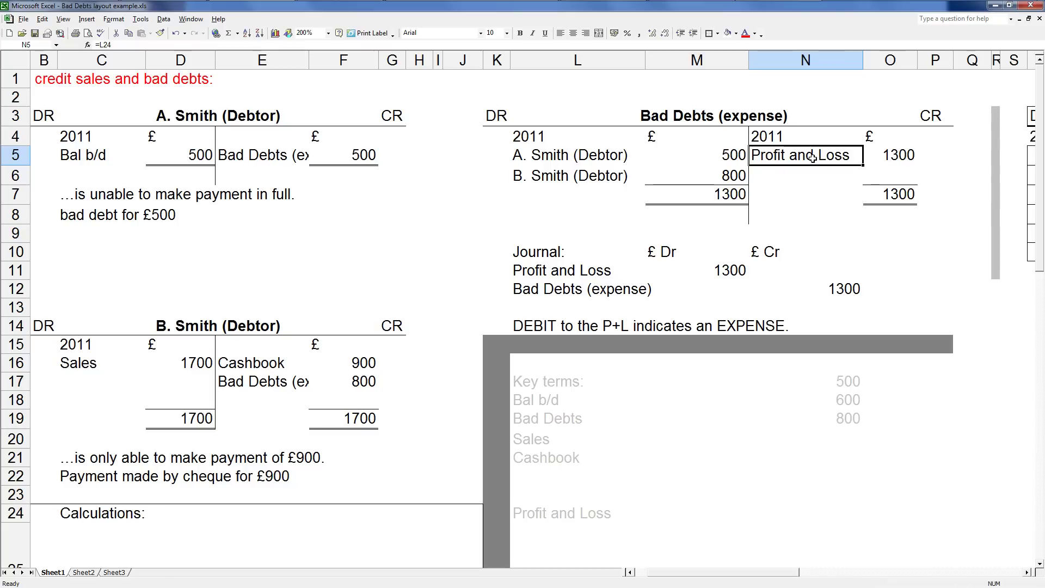
{"action": "left_click", "coordinate": [539, 328]}
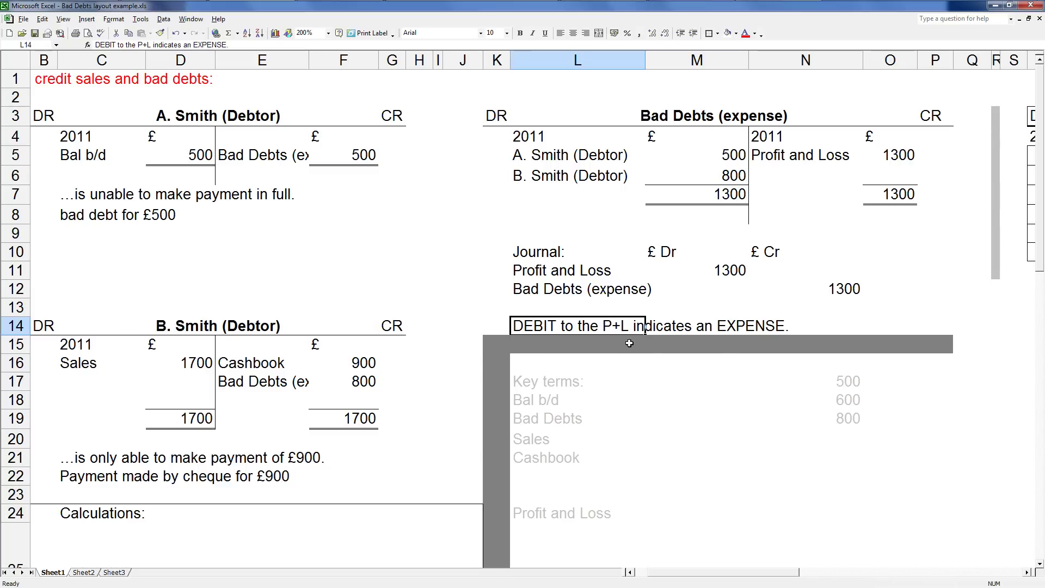
{"action": "left_click", "coordinate": [748, 344]}
{"action": "left_click", "coordinate": [812, 321]}
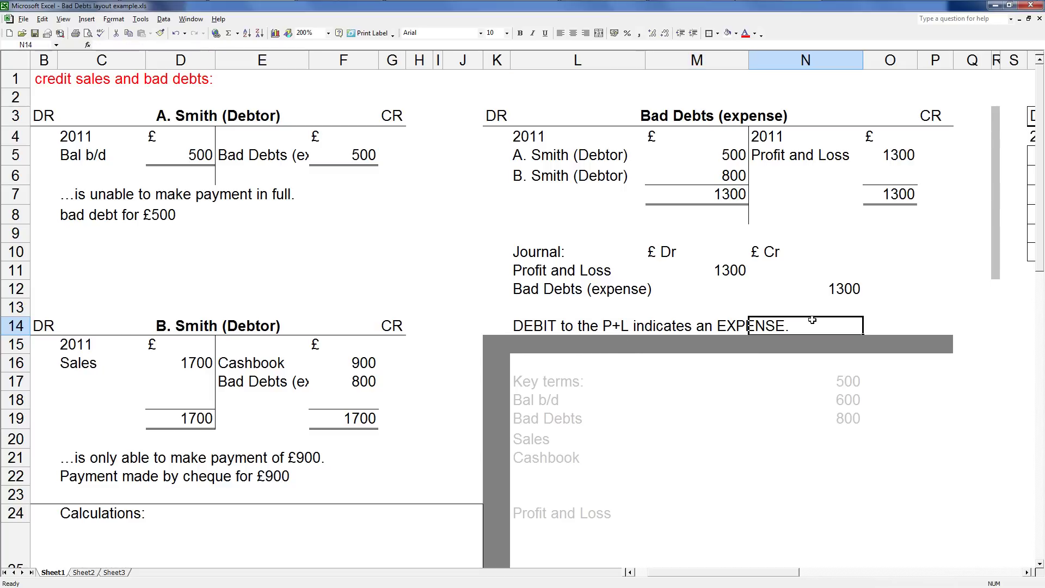
{"action": "left_click", "coordinate": [874, 330]}
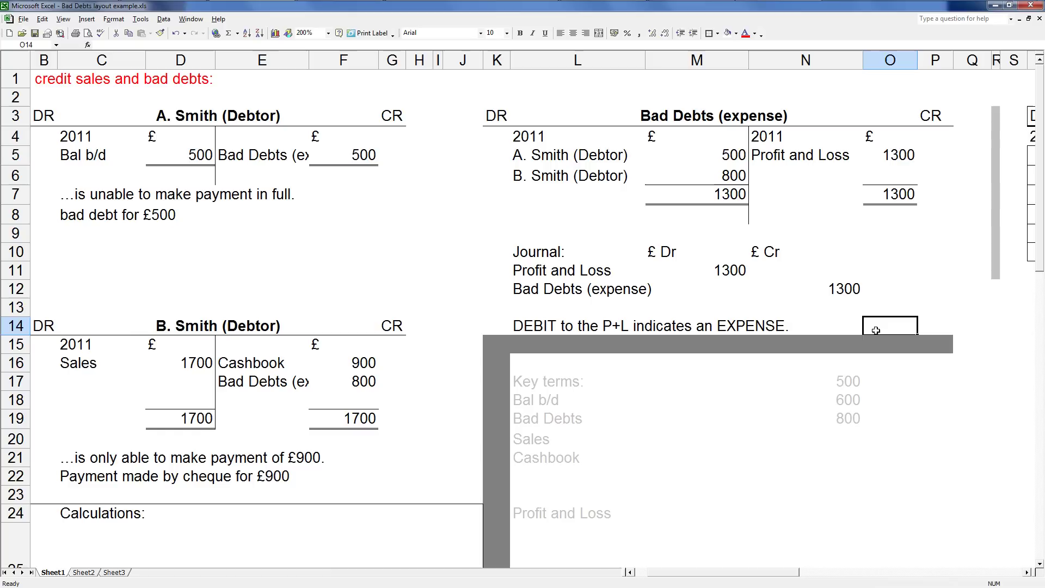
{"action": "left_click", "coordinate": [732, 313]}
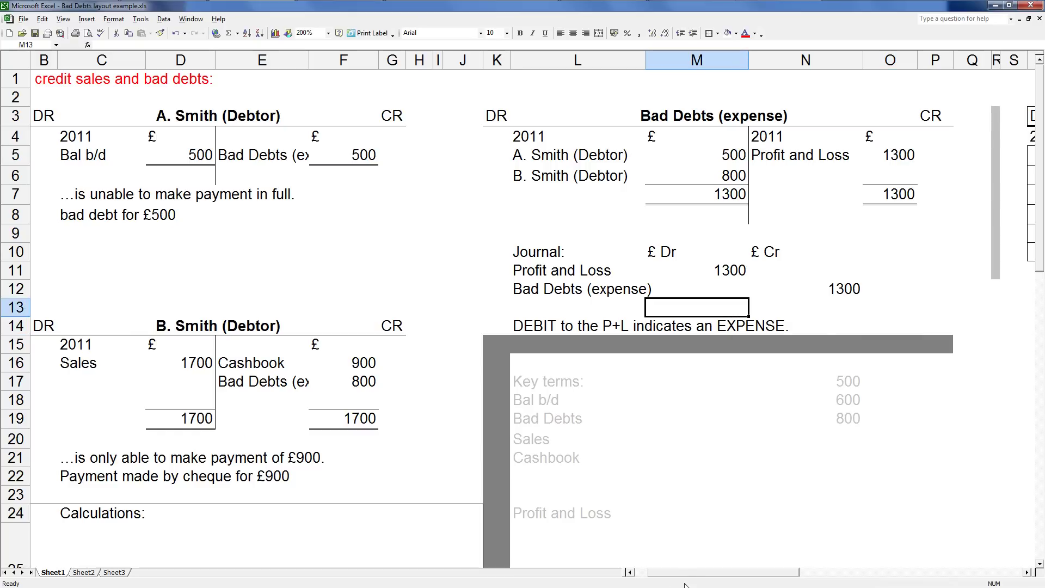
{"action": "left_click_drag", "start_coordinate": [684, 572], "coordinate": [666, 564]}
{"action": "left_click", "coordinate": [305, 272]}
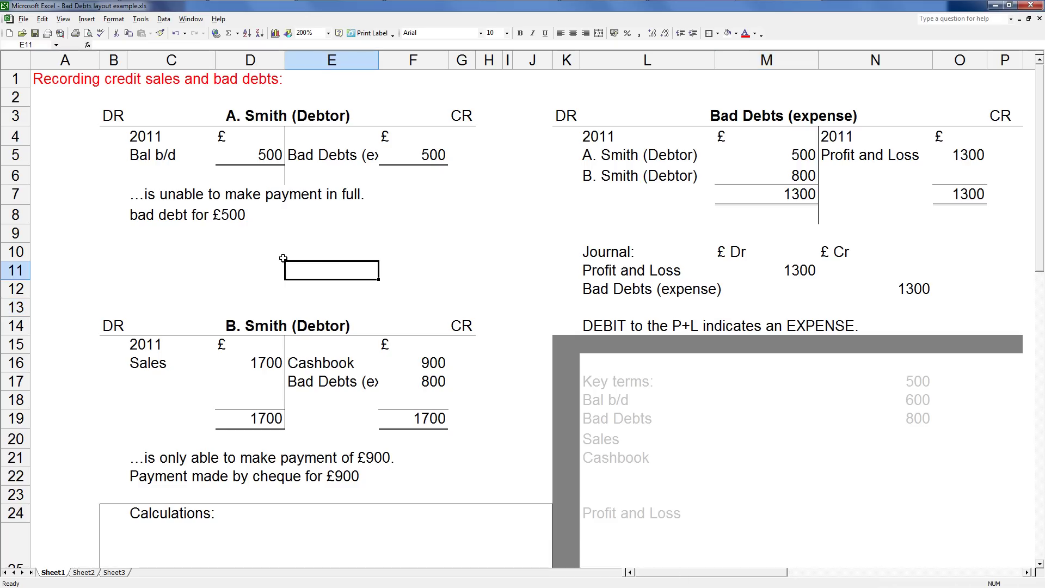
{"action": "left_click", "coordinate": [223, 248]}
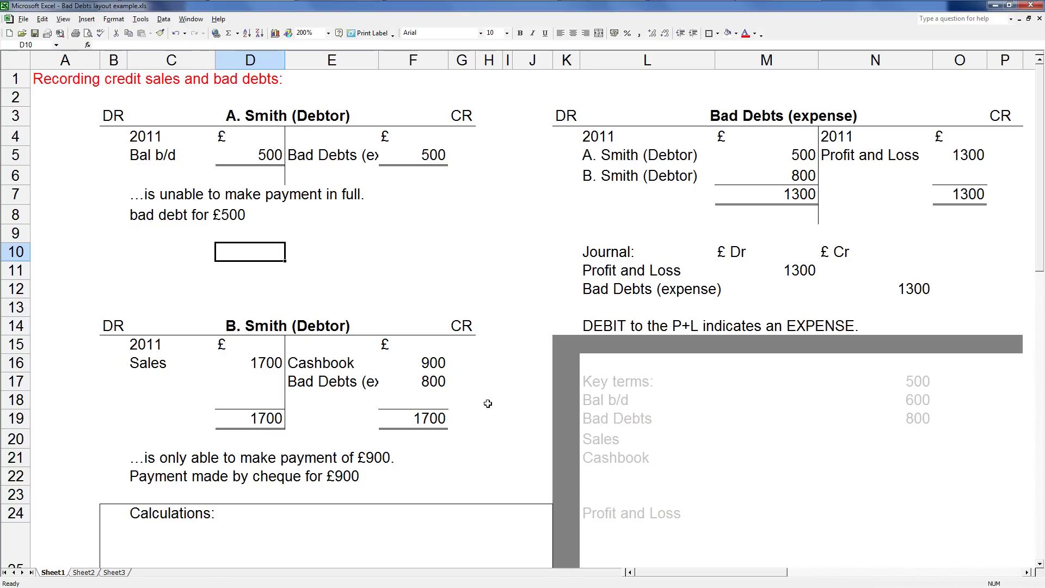
{"action": "left_click", "coordinate": [493, 369]}
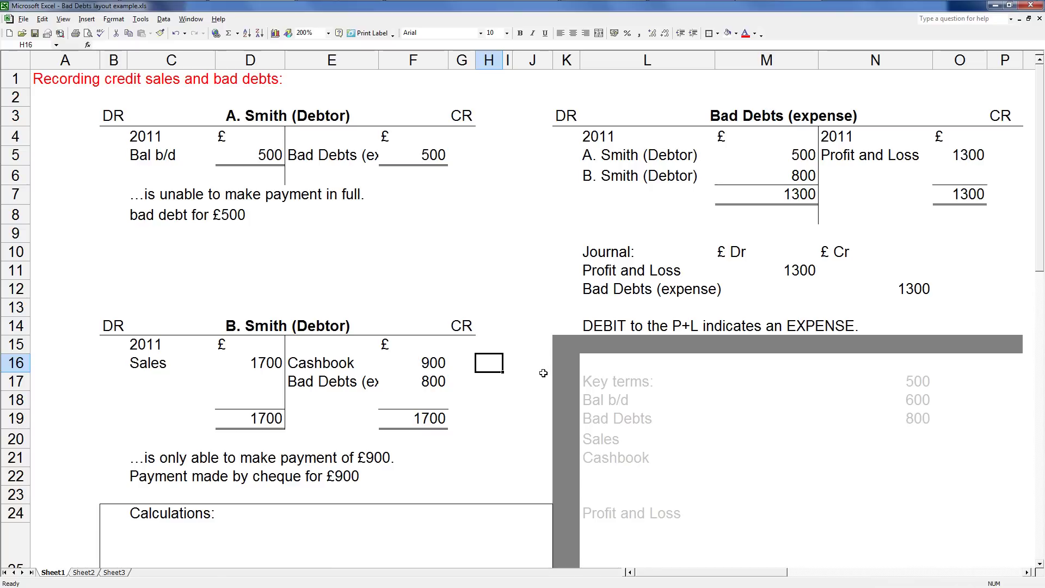
Add the note "Partial payment" in quotation marks in H16, beside the Cashbook entry of the lower debtor account.
{"action": "type", "text": "\"P"}
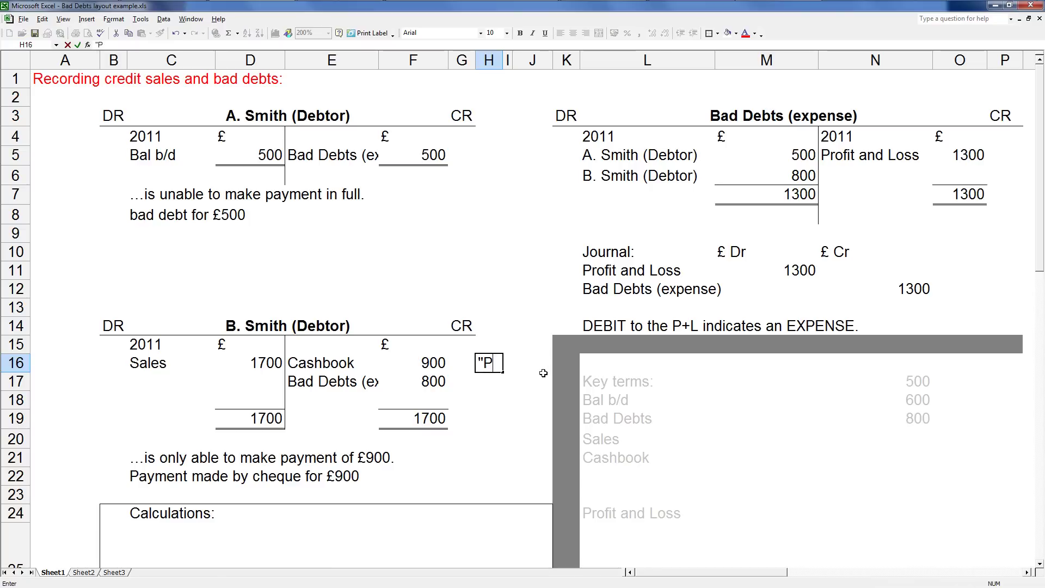
{"action": "type", "text": "artial payment"}
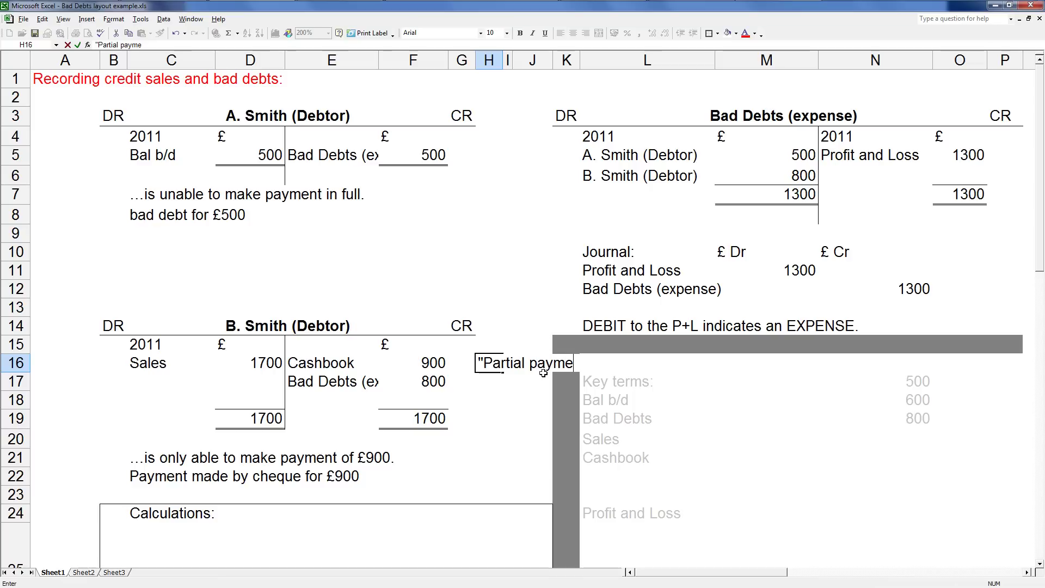
{"action": "left_click", "coordinate": [538, 395]}
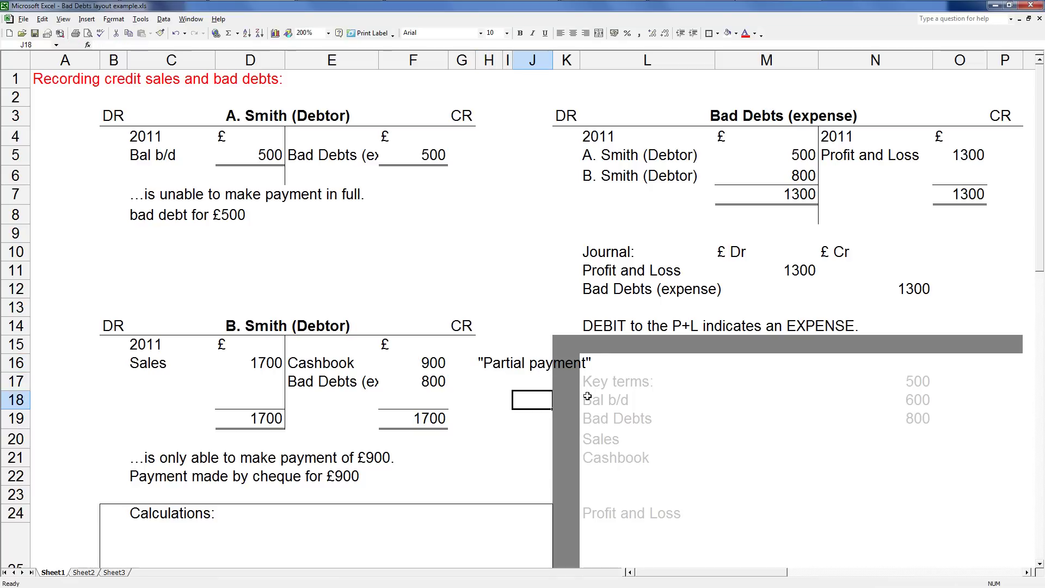
{"action": "key", "text": "Right"}
{"action": "key", "text": "Right"}
{"action": "left_click", "coordinate": [435, 366]}
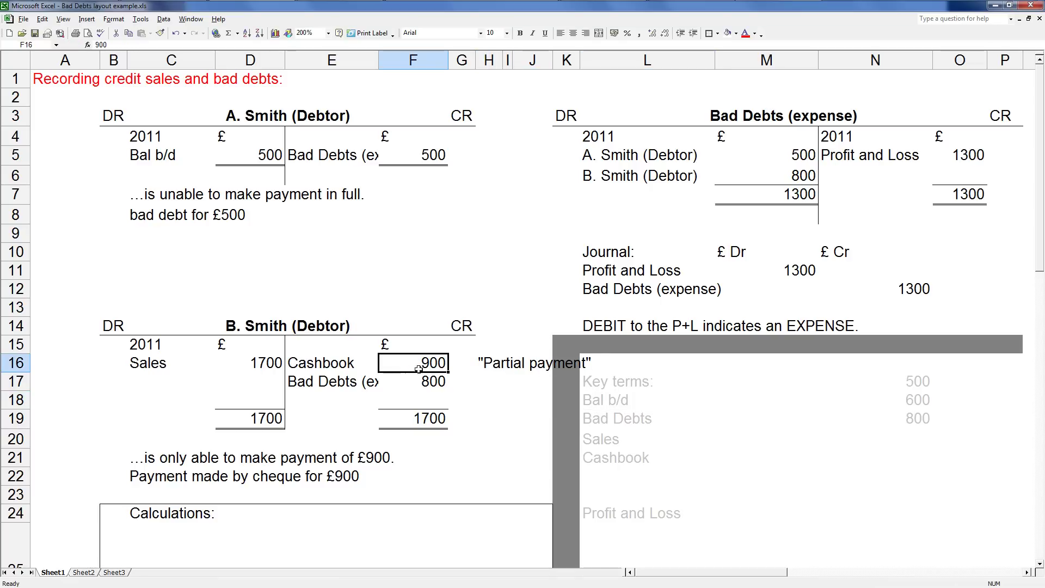
{"action": "left_click", "coordinate": [487, 398]}
{"action": "left_click", "coordinate": [418, 387]}
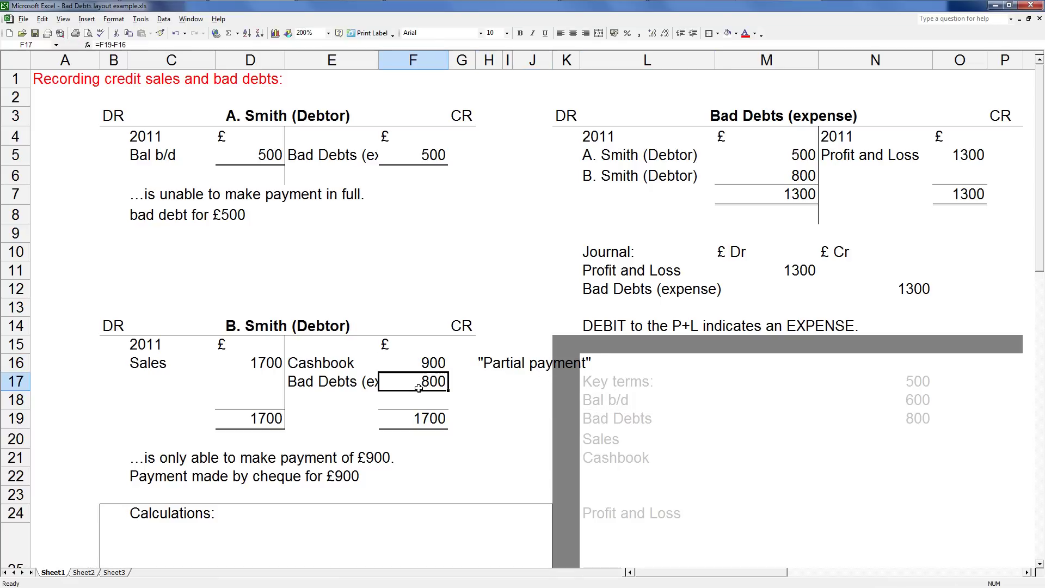
Widen column E to fit its contents so the Bad Debts (expense) entries show in full.
{"action": "left_click", "coordinate": [328, 384]}
{"action": "left_click_drag", "start_coordinate": [378, 60], "coordinate": [440, 61]}
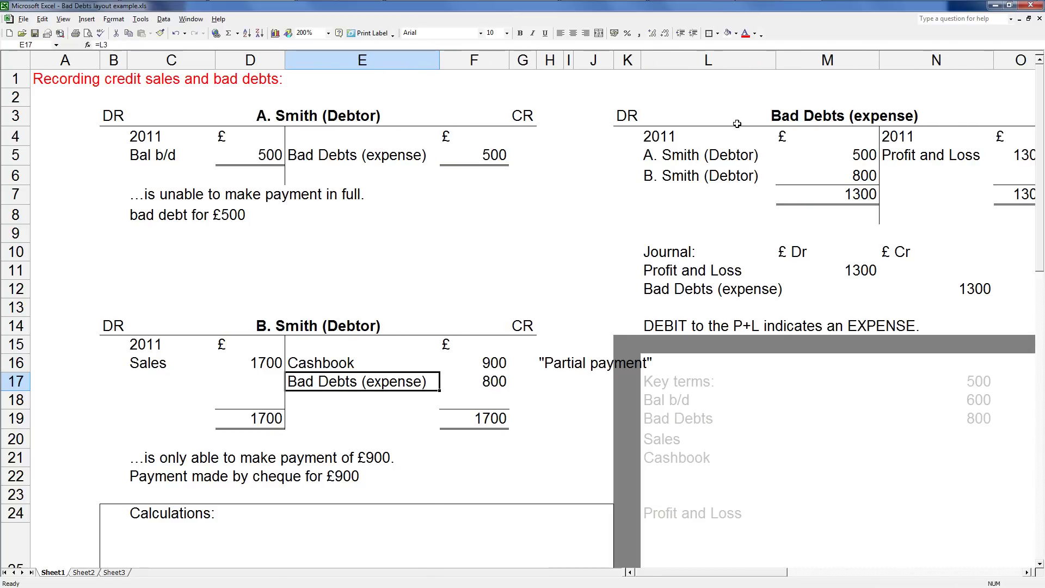
{"action": "double_click", "coordinate": [439, 60]}
{"action": "left_click", "coordinate": [485, 259]}
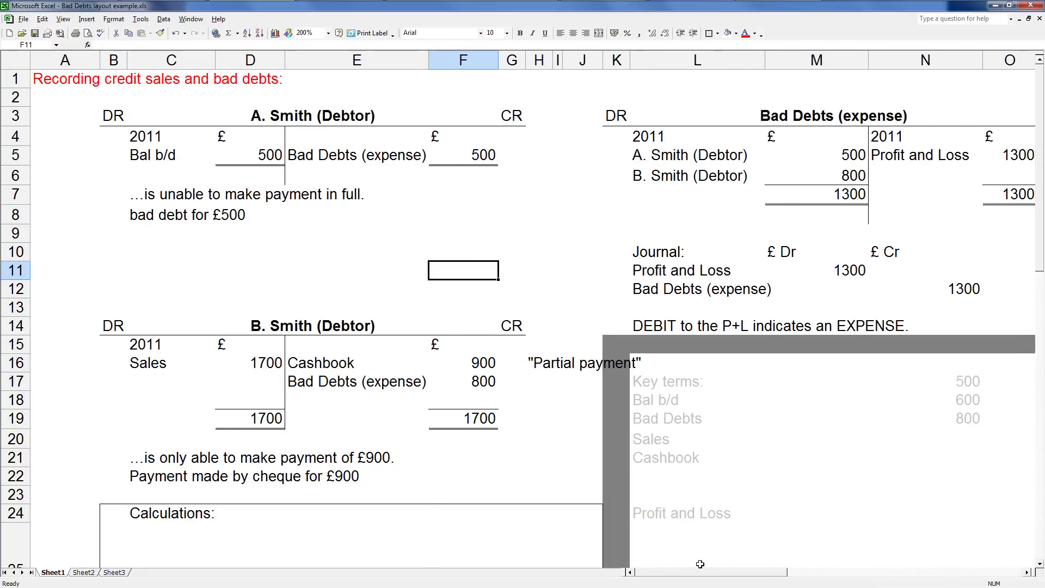
Review the Cashbook table and the opening debit entries in both debtor accounts.
{"action": "left_click_drag", "start_coordinate": [707, 576], "coordinate": [854, 568]}
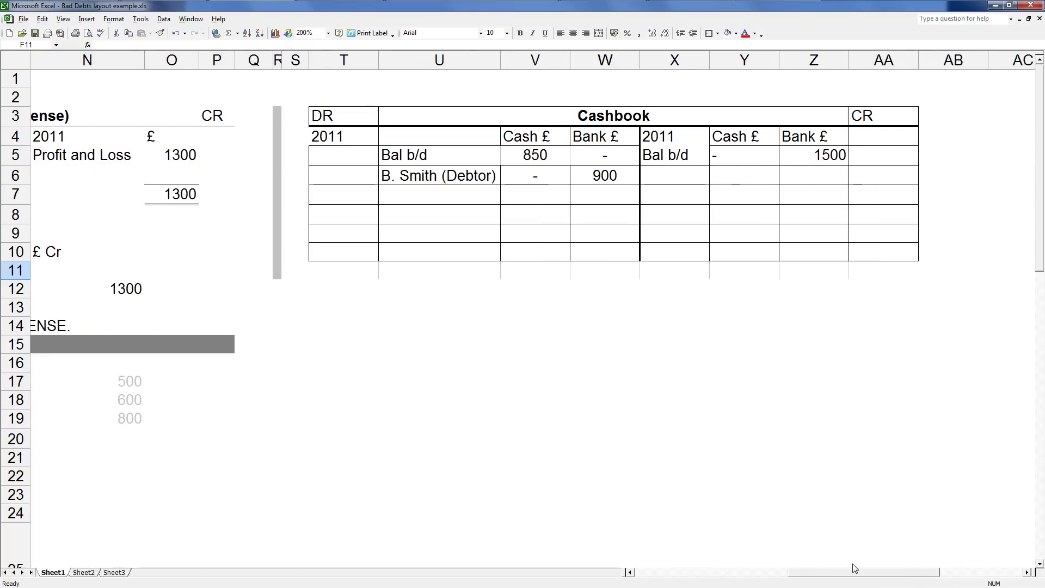
{"action": "left_click", "coordinate": [785, 571]}
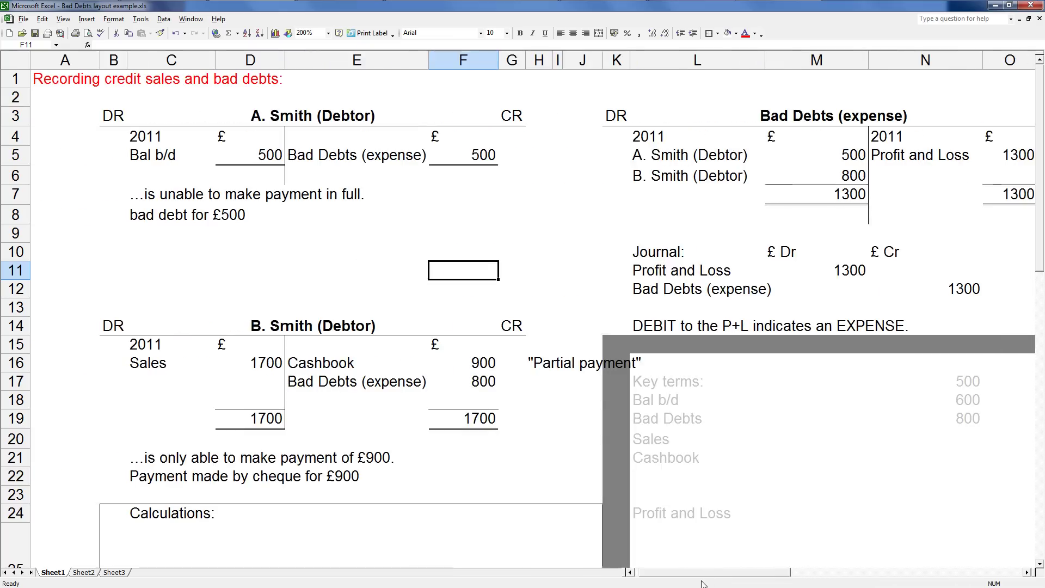
{"action": "left_click", "coordinate": [343, 347]}
{"action": "left_click", "coordinate": [277, 138]}
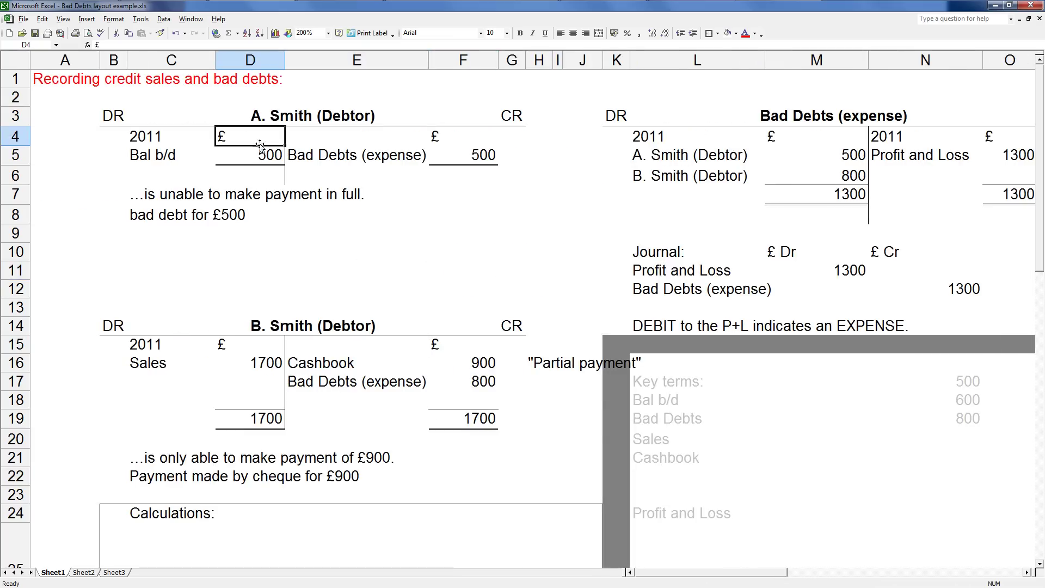
{"action": "left_click", "coordinate": [374, 216]}
{"action": "left_click_drag", "start_coordinate": [188, 158], "coordinate": [252, 159]}
{"action": "left_click_drag", "start_coordinate": [166, 369], "coordinate": [234, 363]}
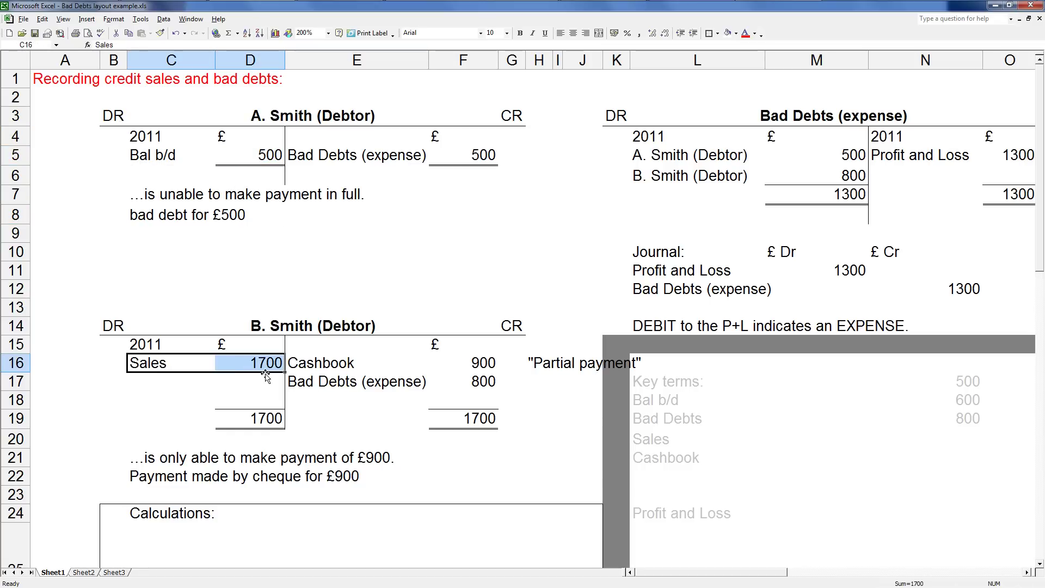
{"action": "left_click", "coordinate": [361, 173]}
Add the note "partial bad debt" in quotation marks in H17, beside the lower debtor account's Bad Debts (expense) entry.
{"action": "left_click", "coordinate": [374, 377]}
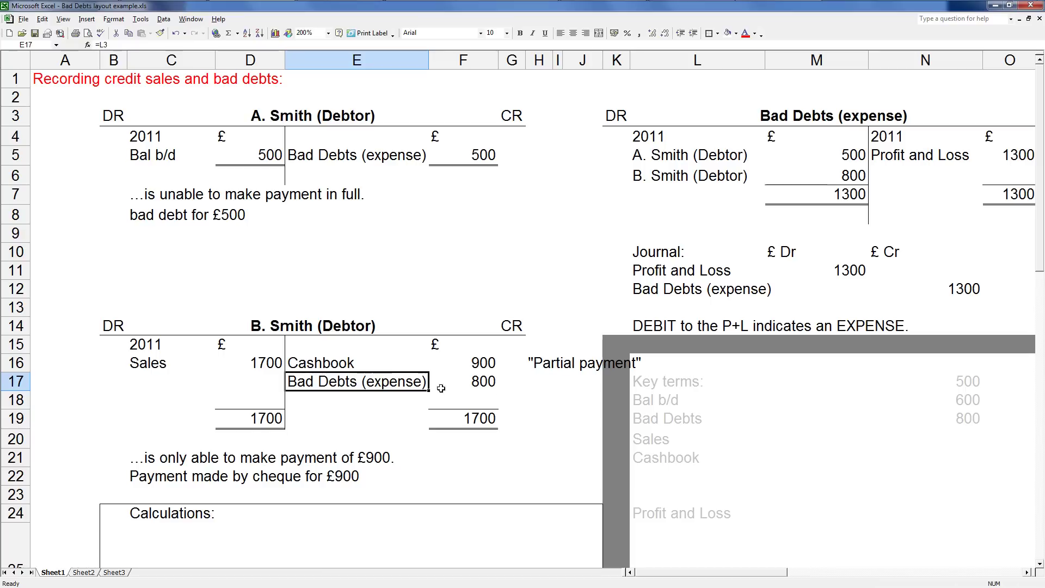
{"action": "left_click", "coordinate": [533, 384]}
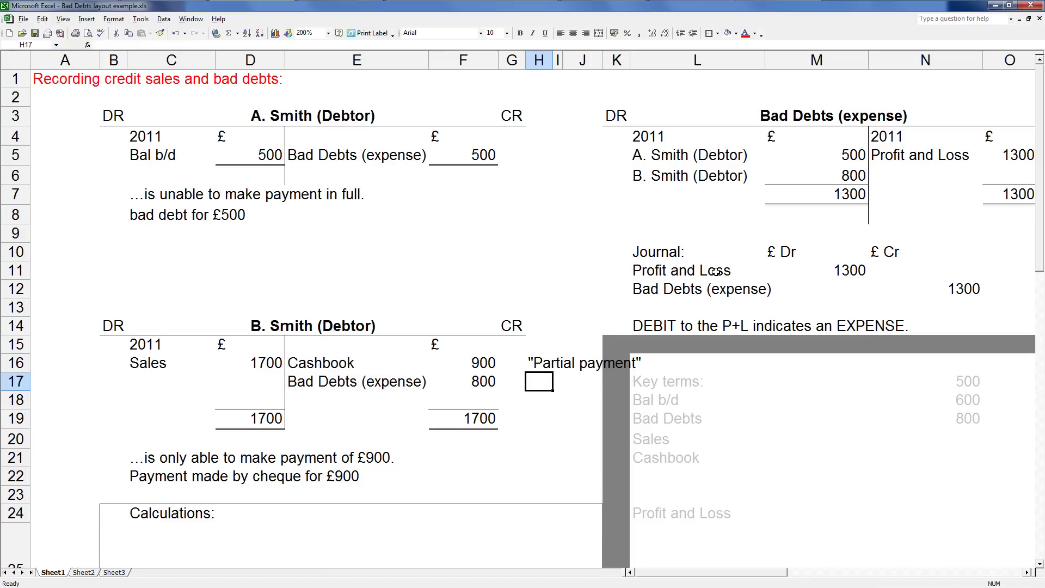
{"action": "type", "text": "\"partial bad debt\""}
{"action": "left_click", "coordinate": [558, 418]}
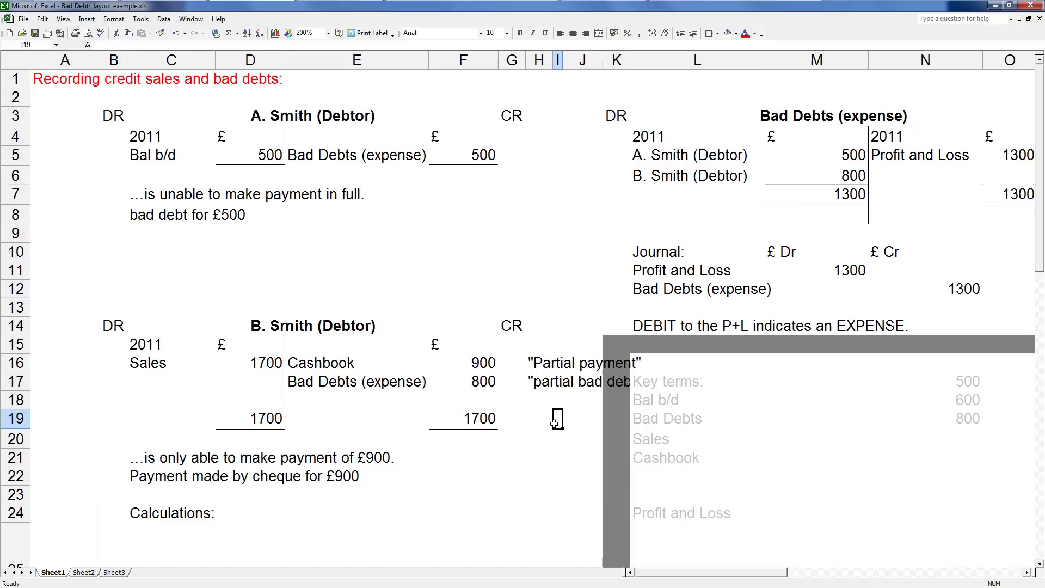
{"action": "left_click", "coordinate": [797, 195]}
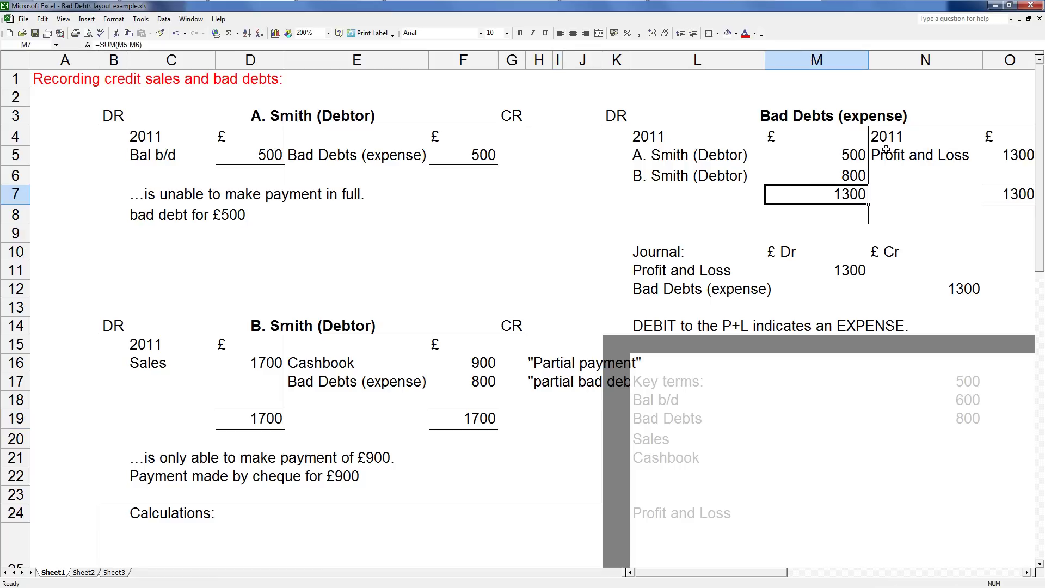
{"action": "left_click", "coordinate": [892, 190]}
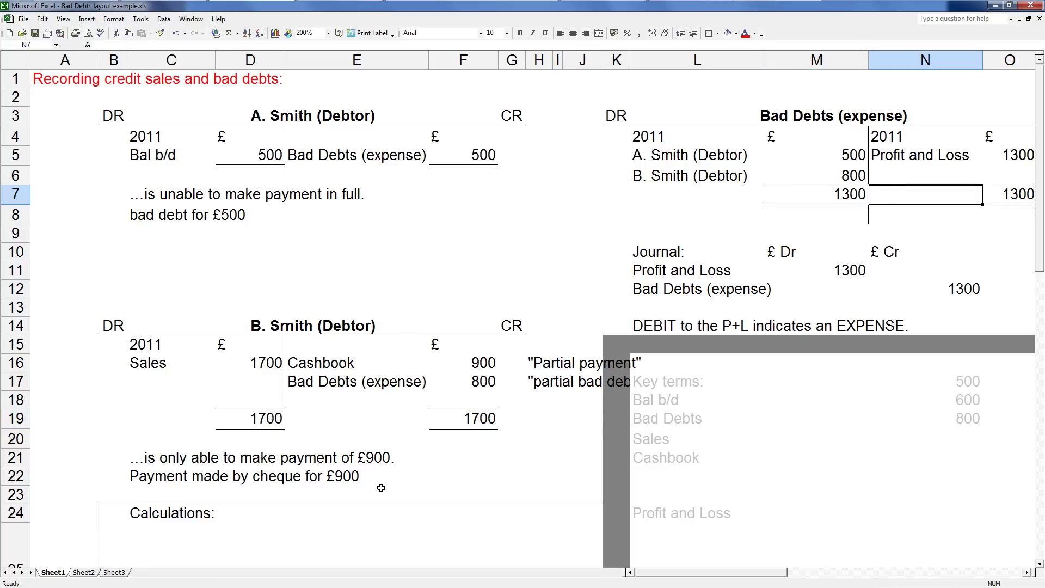
{"action": "left_click", "coordinate": [83, 572]}
{"action": "left_click", "coordinate": [52, 572]}
Switch to the PowerPoint presentation Learn Accounting Prof Accounting TEMPLATE.ppt and show the contact details on slide 2.
{"action": "key", "text": "alt+Tab"}
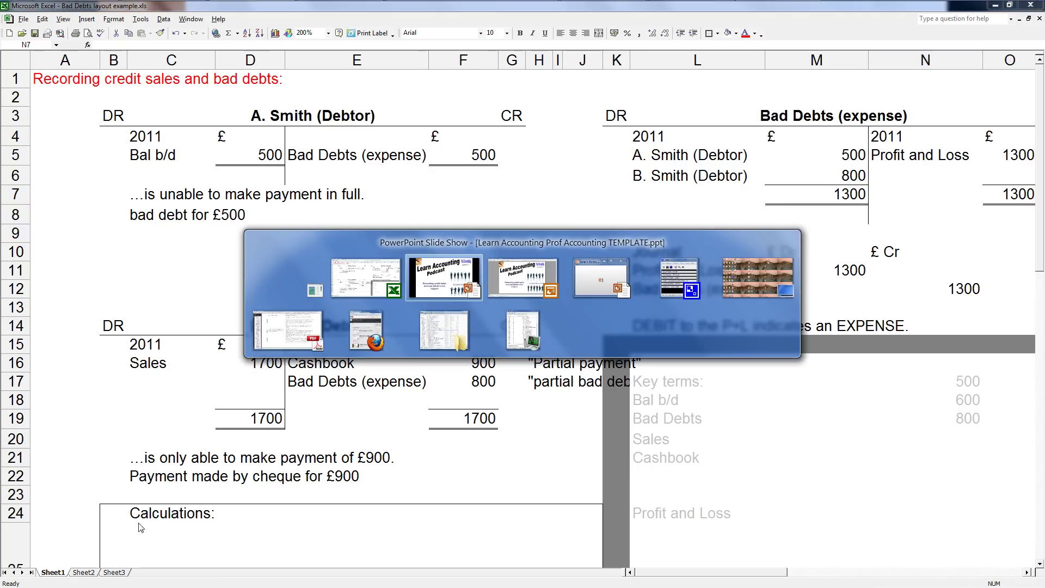
{"action": "scroll", "coordinate": [807, 393], "scroll_direction": "down", "scroll_amount": 3}
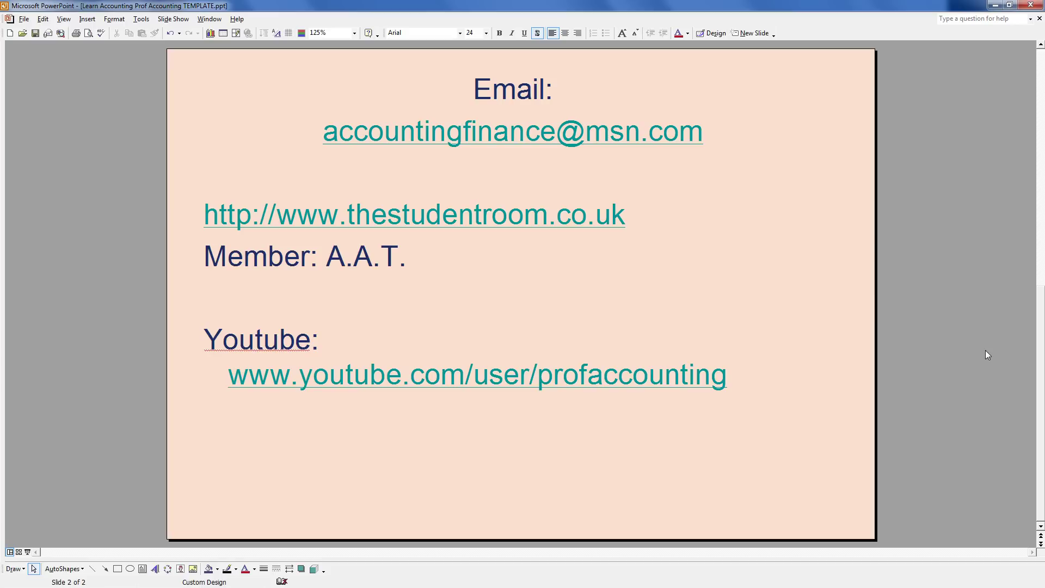
{"action": "key", "text": "alt+Tab"}
{"action": "key", "text": "alt+Tab"}
{"action": "key", "text": "alt+Tab"}
{"action": "key", "text": "alt+Tab"}
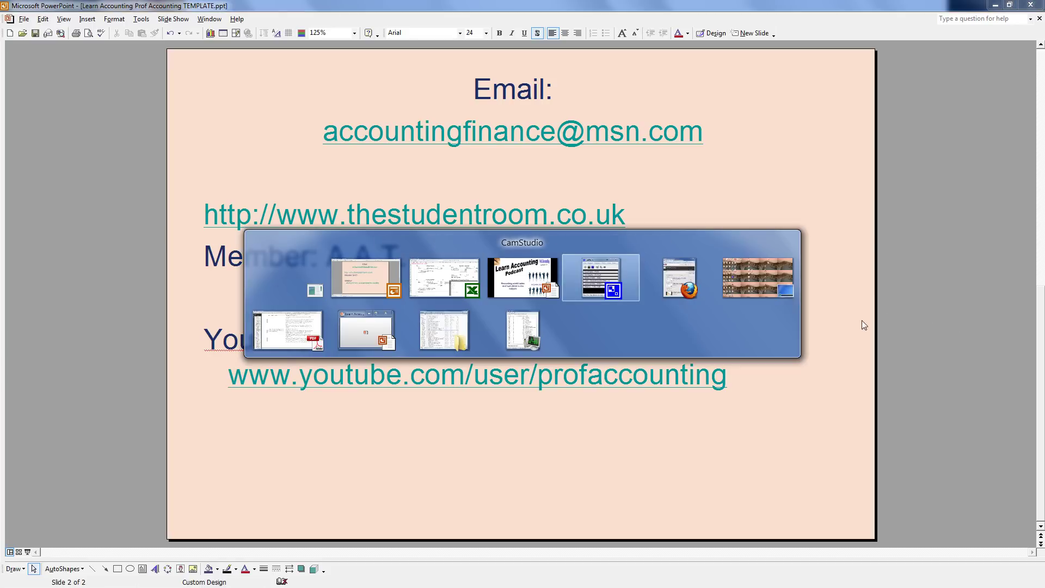